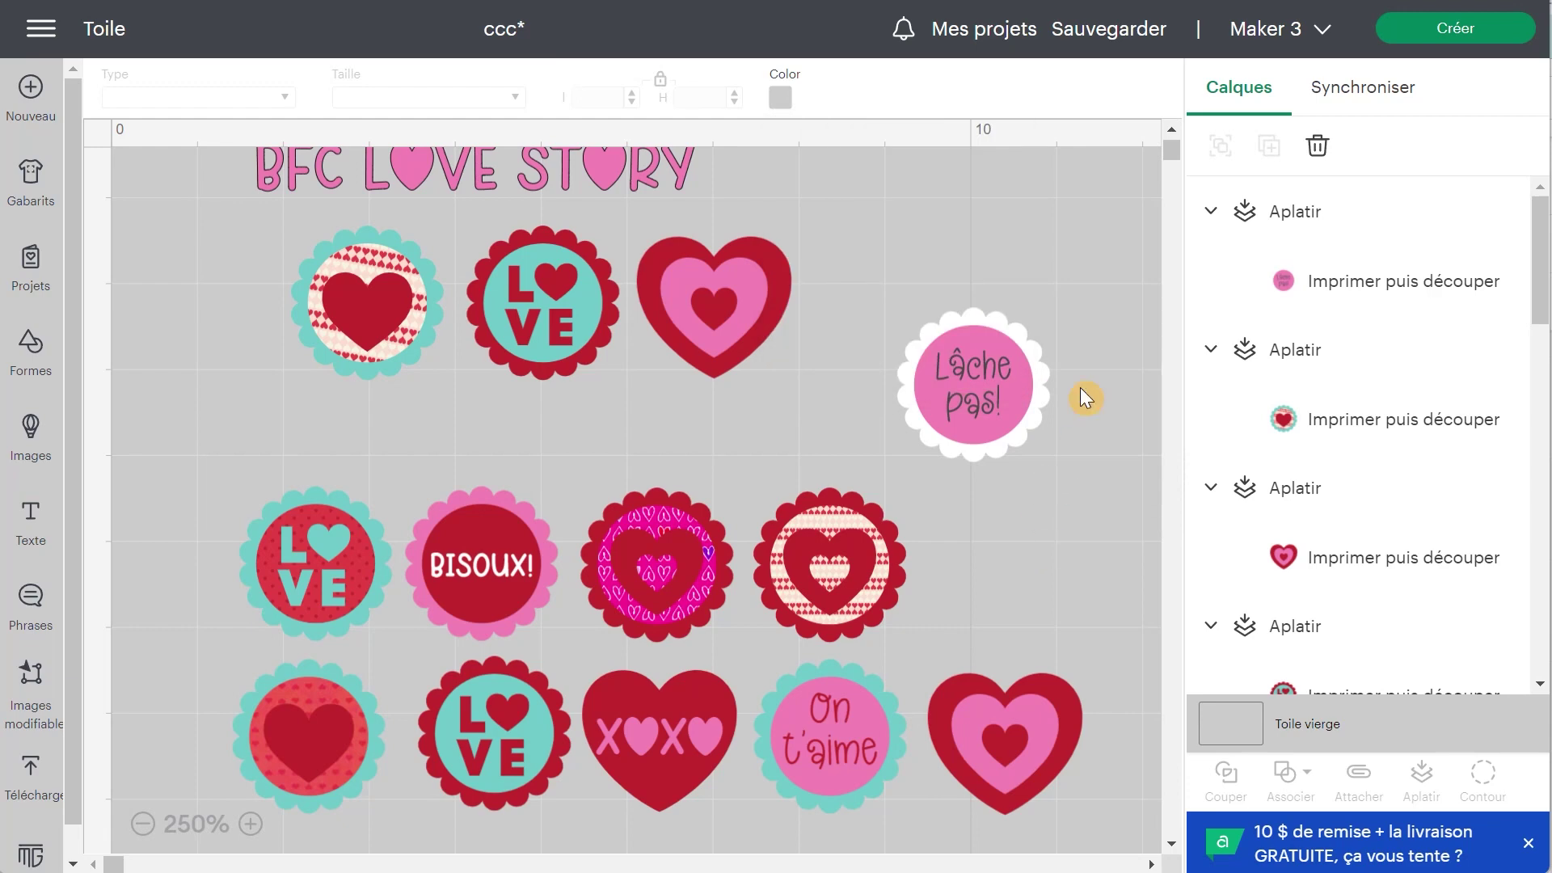
Start uploading a new pattern fill (Remplissage de modèle) instead of a regular image
{"action": "scroll", "coordinate": [1059, 556], "scroll_direction": "up", "scroll_amount": 1}
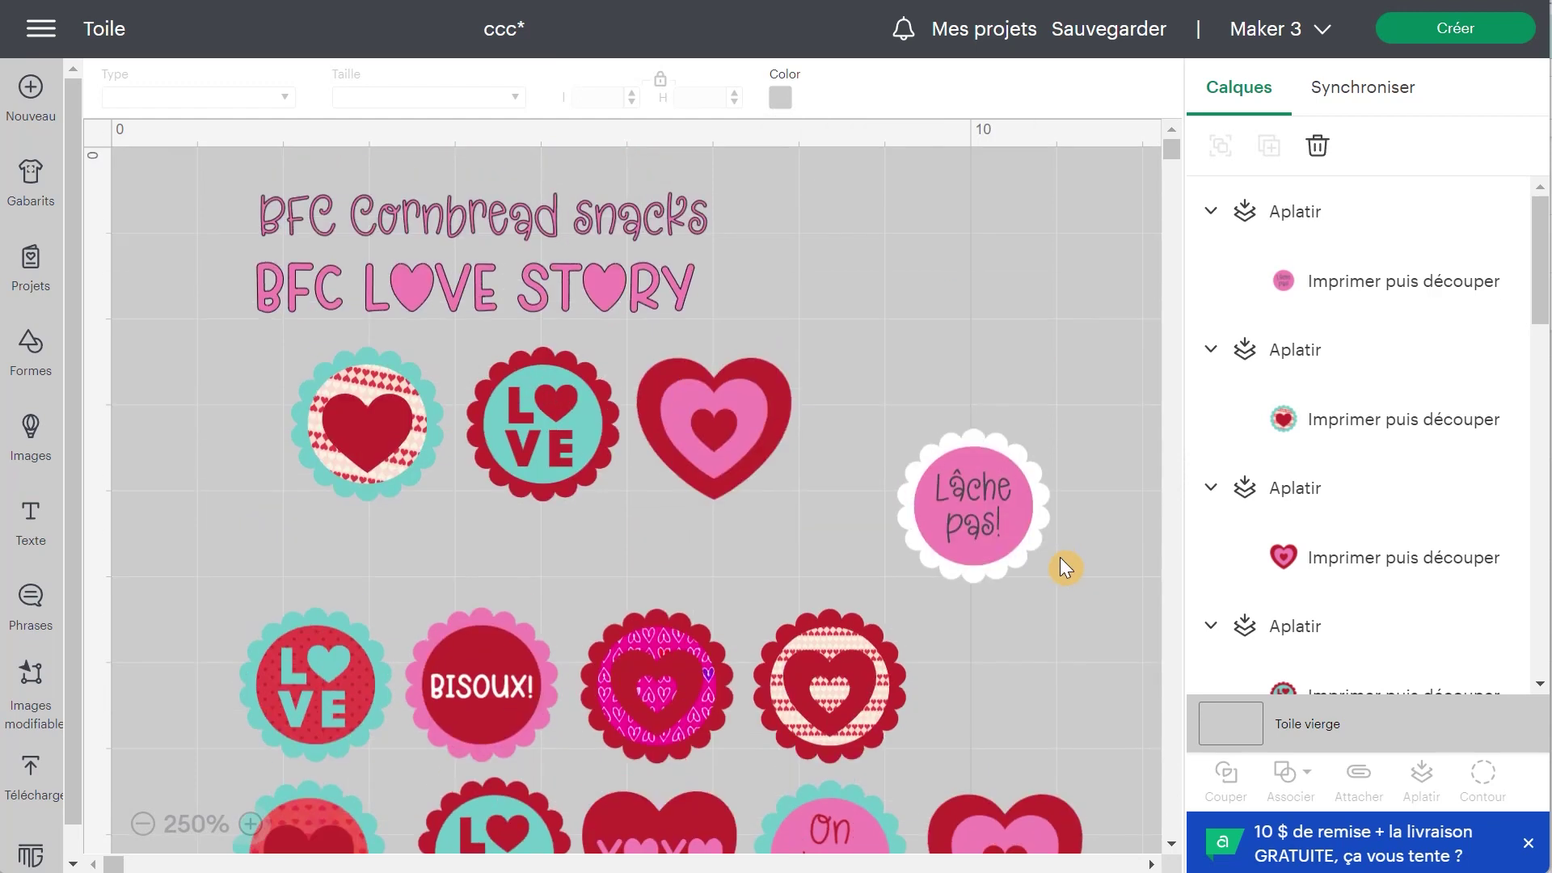
{"action": "scroll", "coordinate": [1060, 556], "scroll_direction": "down", "scroll_amount": 1}
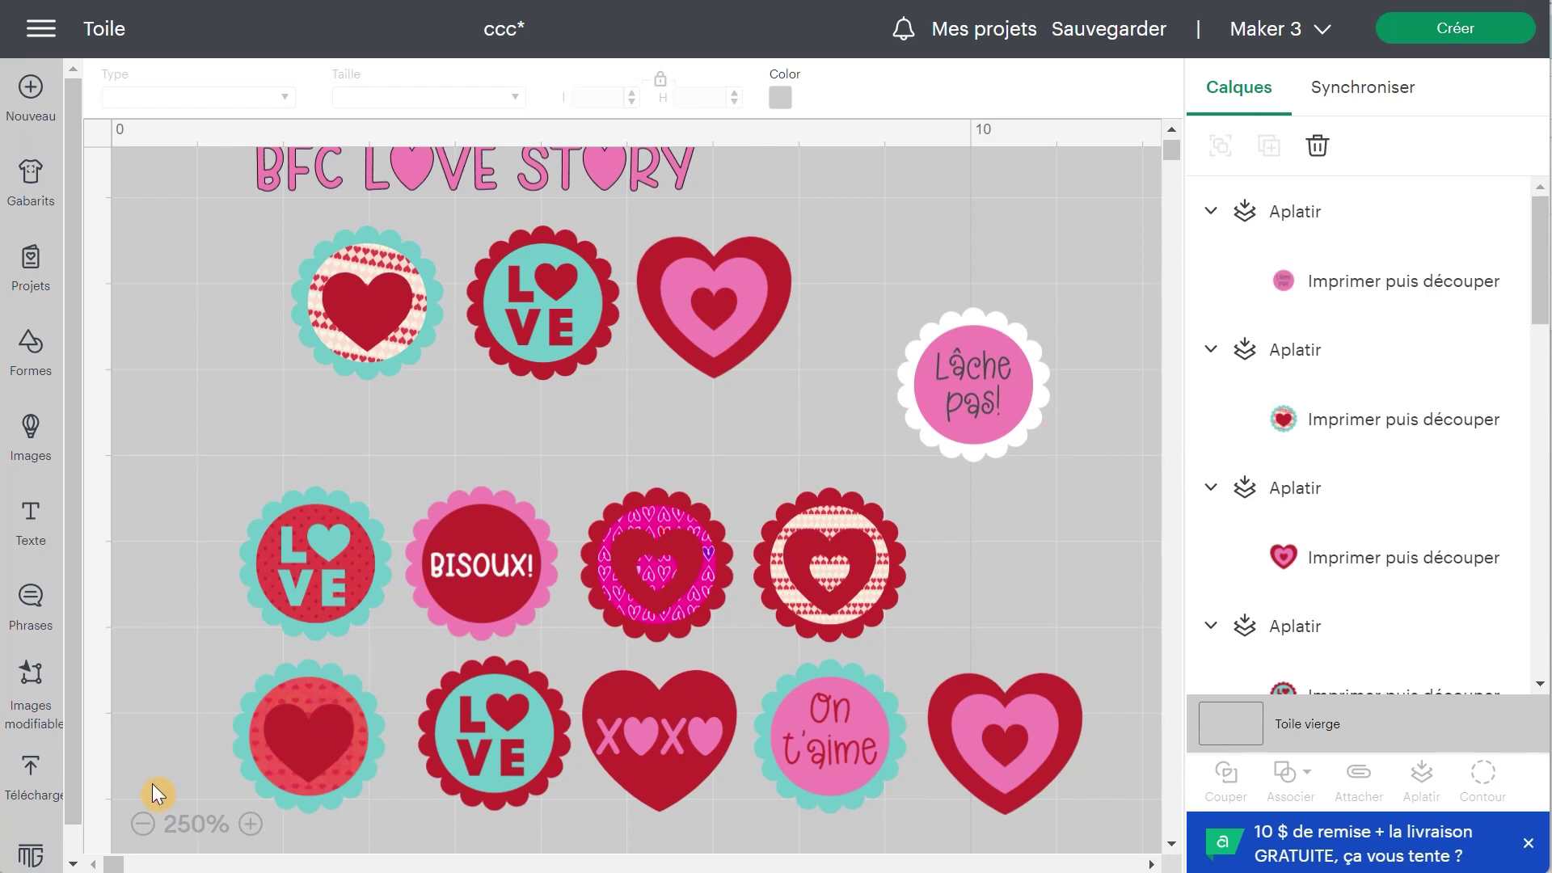
{"action": "left_click", "coordinate": [34, 774]}
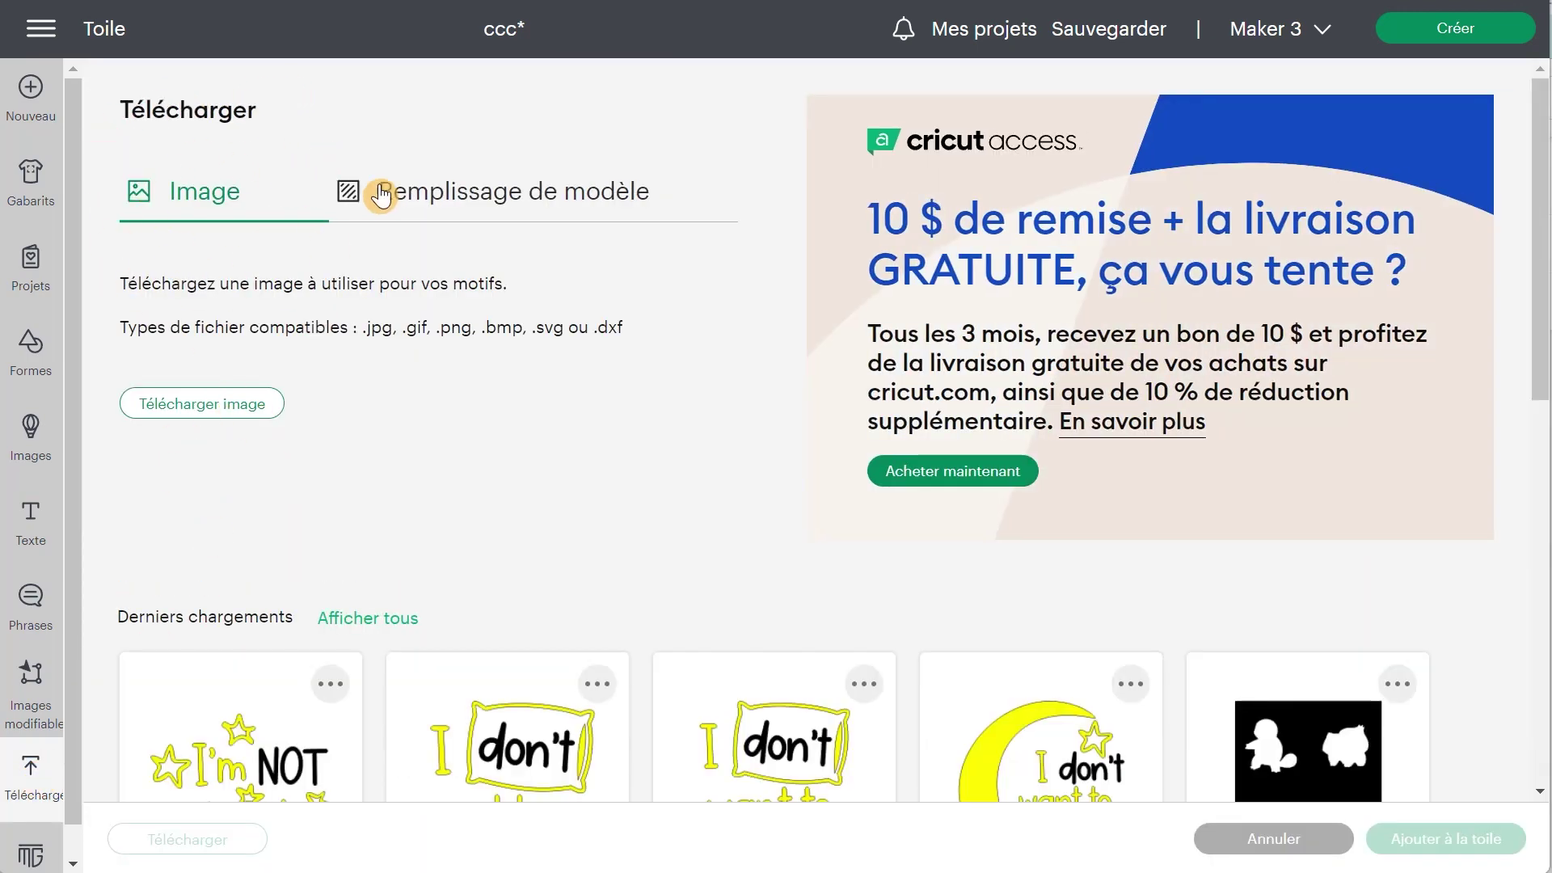
{"action": "left_click", "coordinate": [521, 207]}
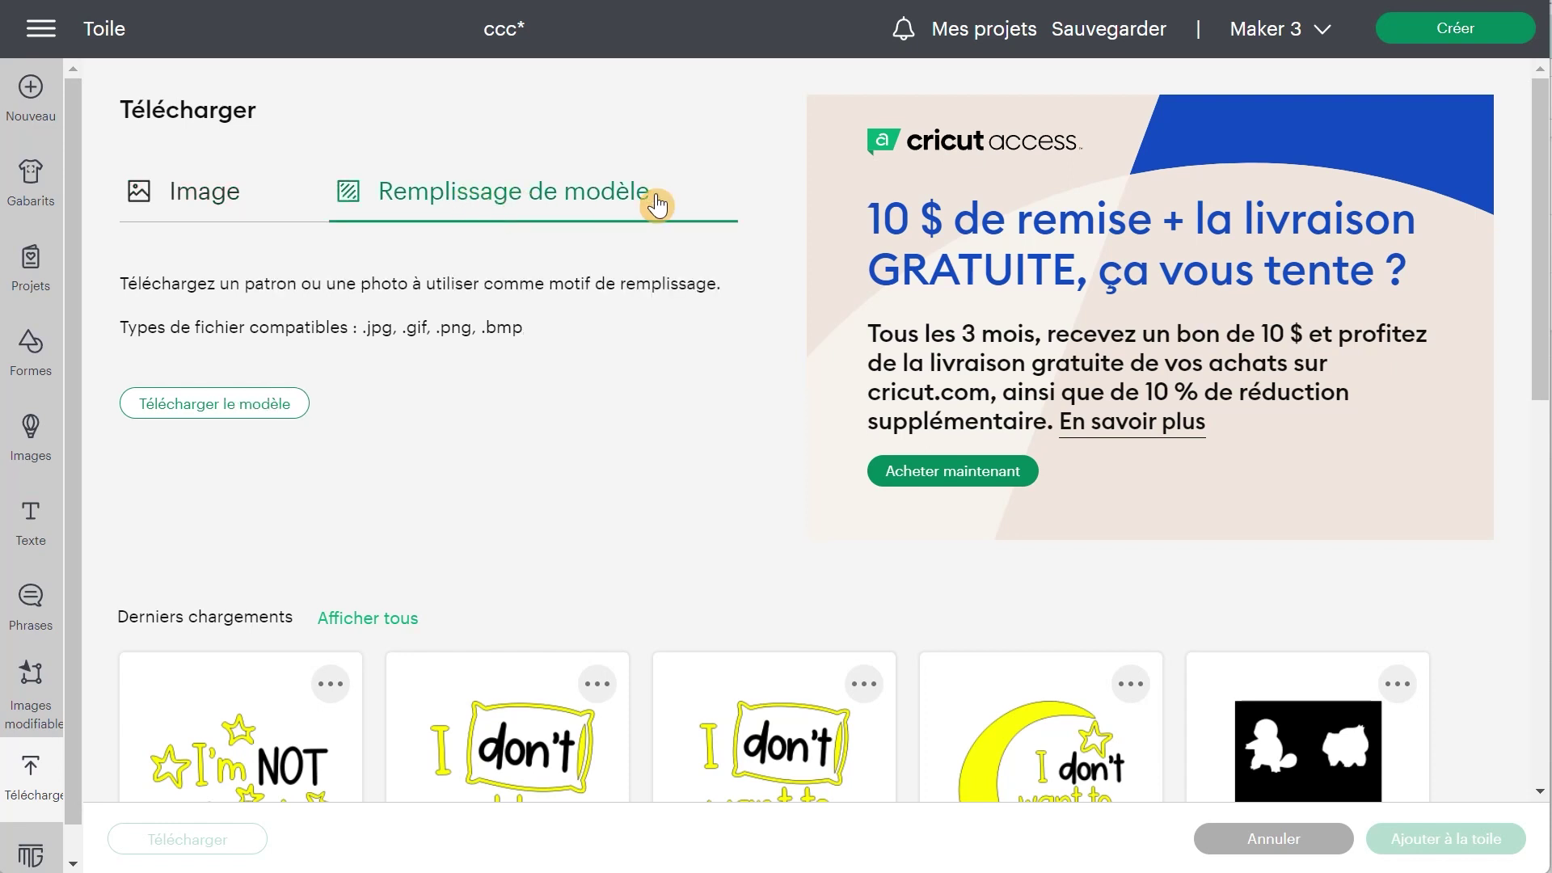
{"action": "left_click_drag", "start_coordinate": [483, 282], "coordinate": [697, 285]}
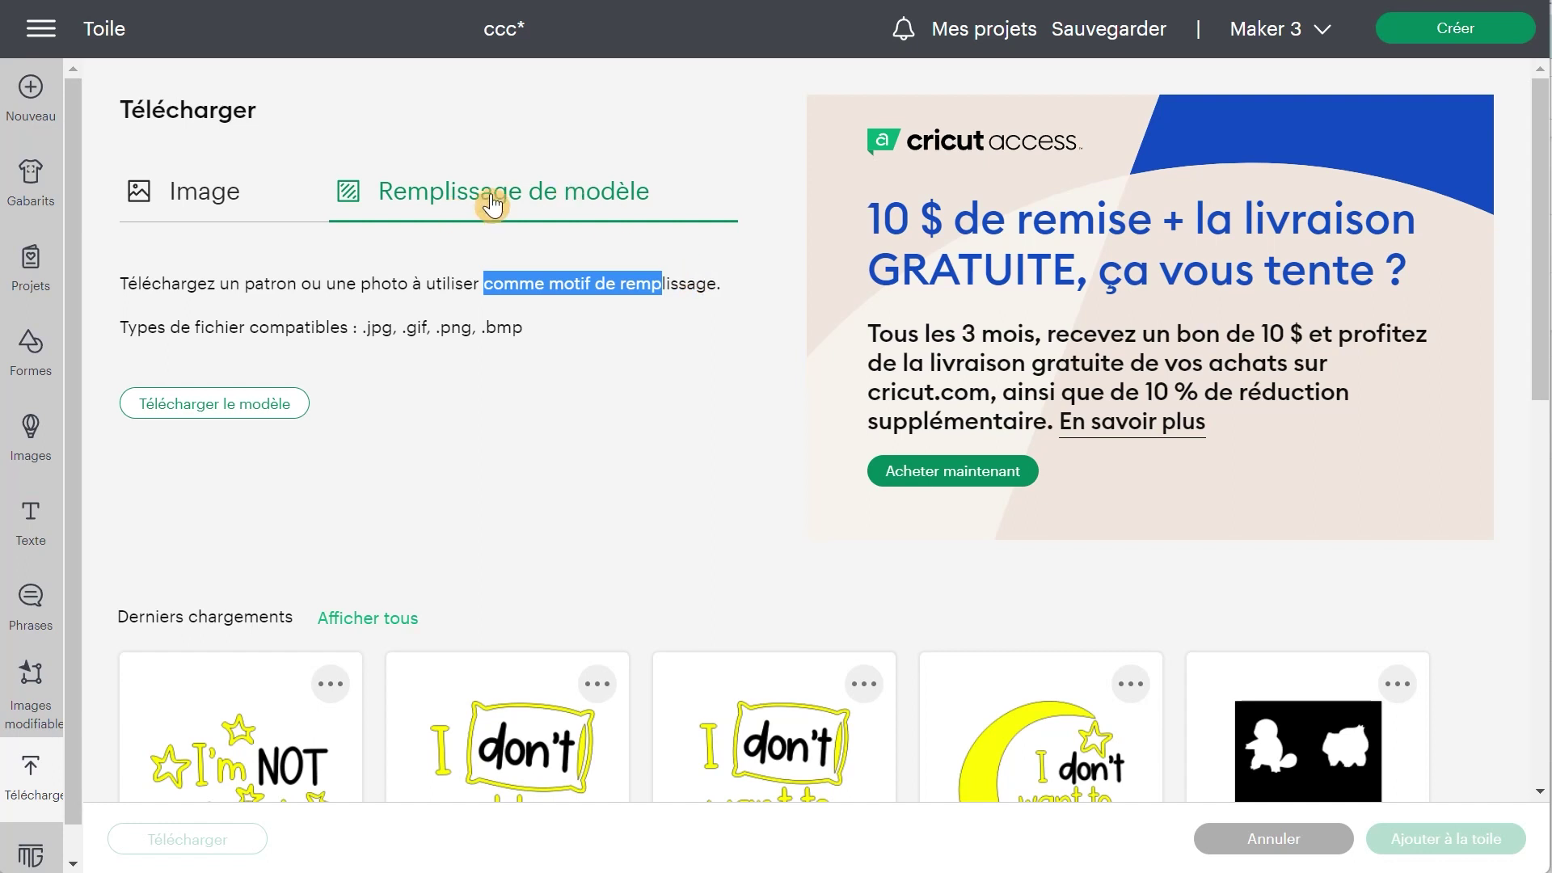
{"action": "left_click", "coordinate": [244, 418]}
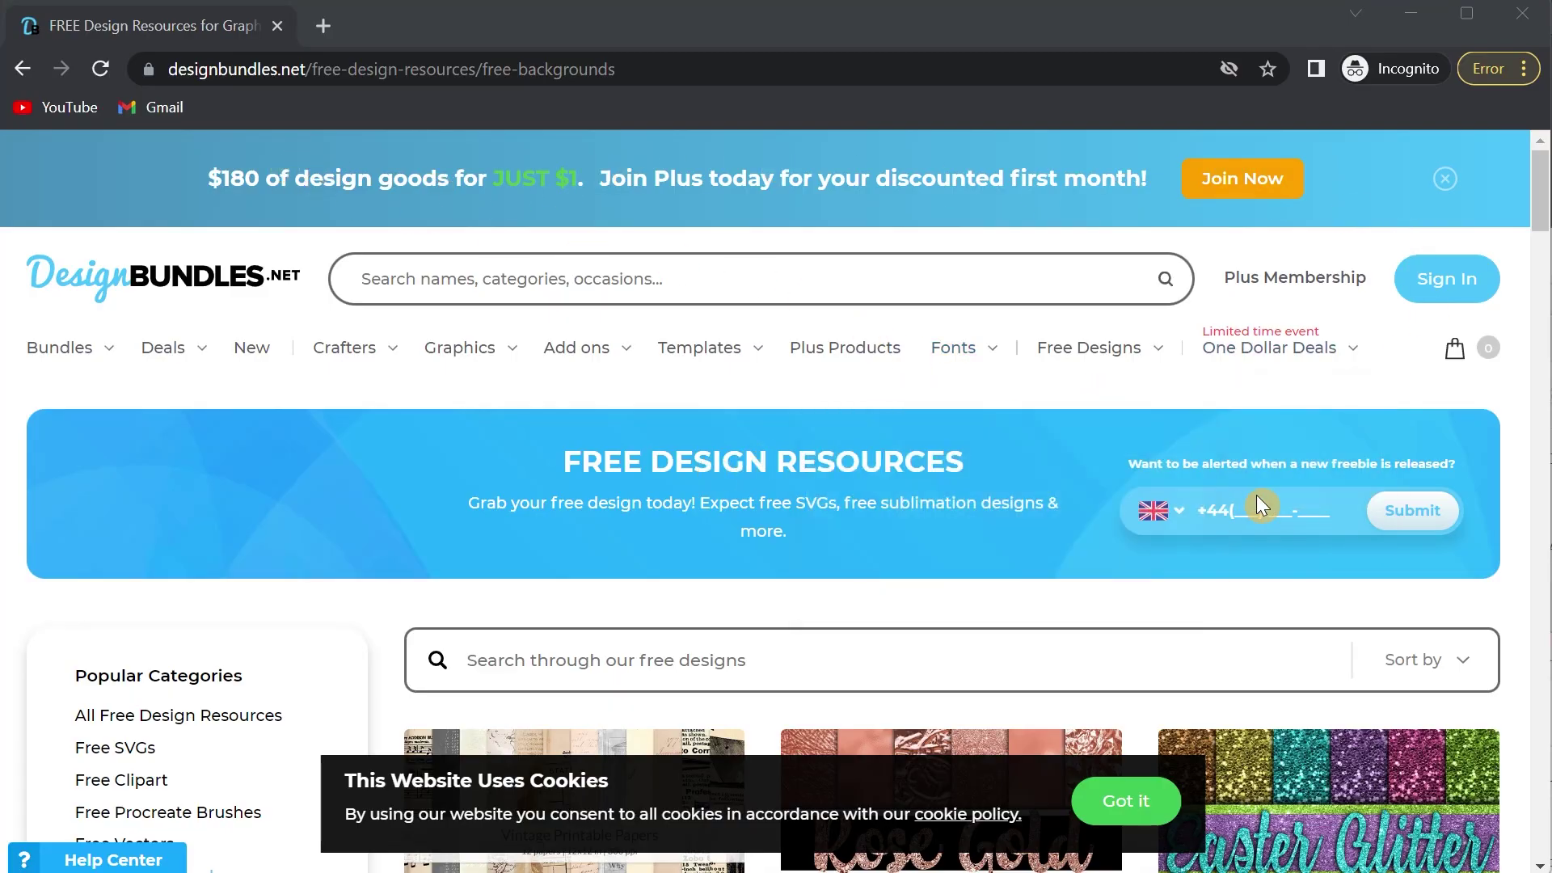
Switch to the Design Bundles website and examine the Red Valentine Digital Papers set among its free backgrounds
{"action": "mouse_move", "coordinate": [1129, 350]}
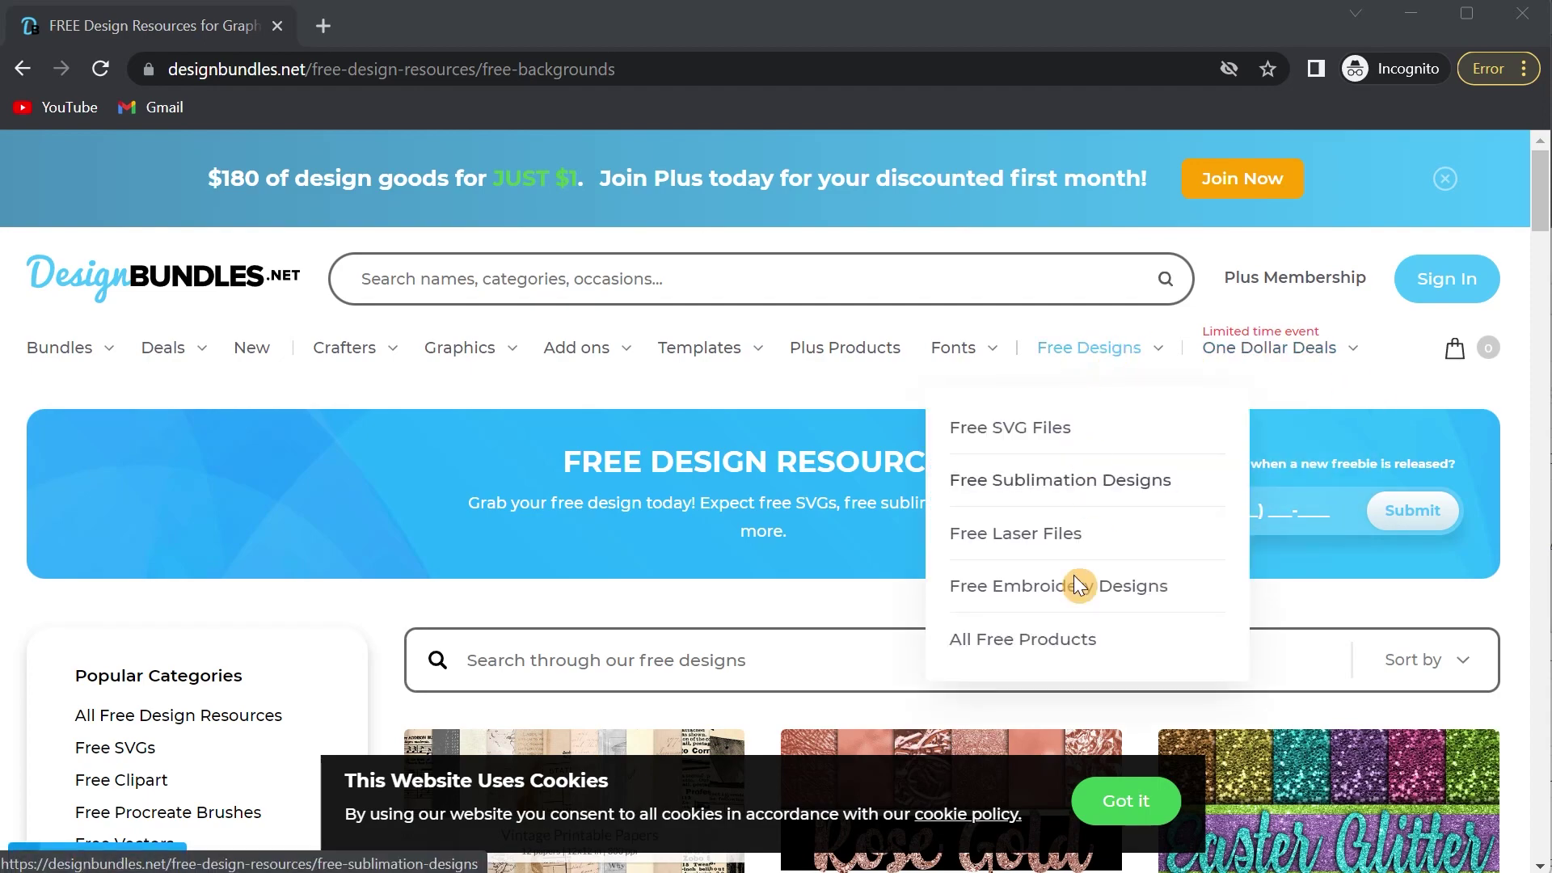
{"action": "left_click", "coordinate": [1022, 640]}
{"action": "scroll", "coordinate": [240, 532], "scroll_direction": "down", "scroll_amount": 5}
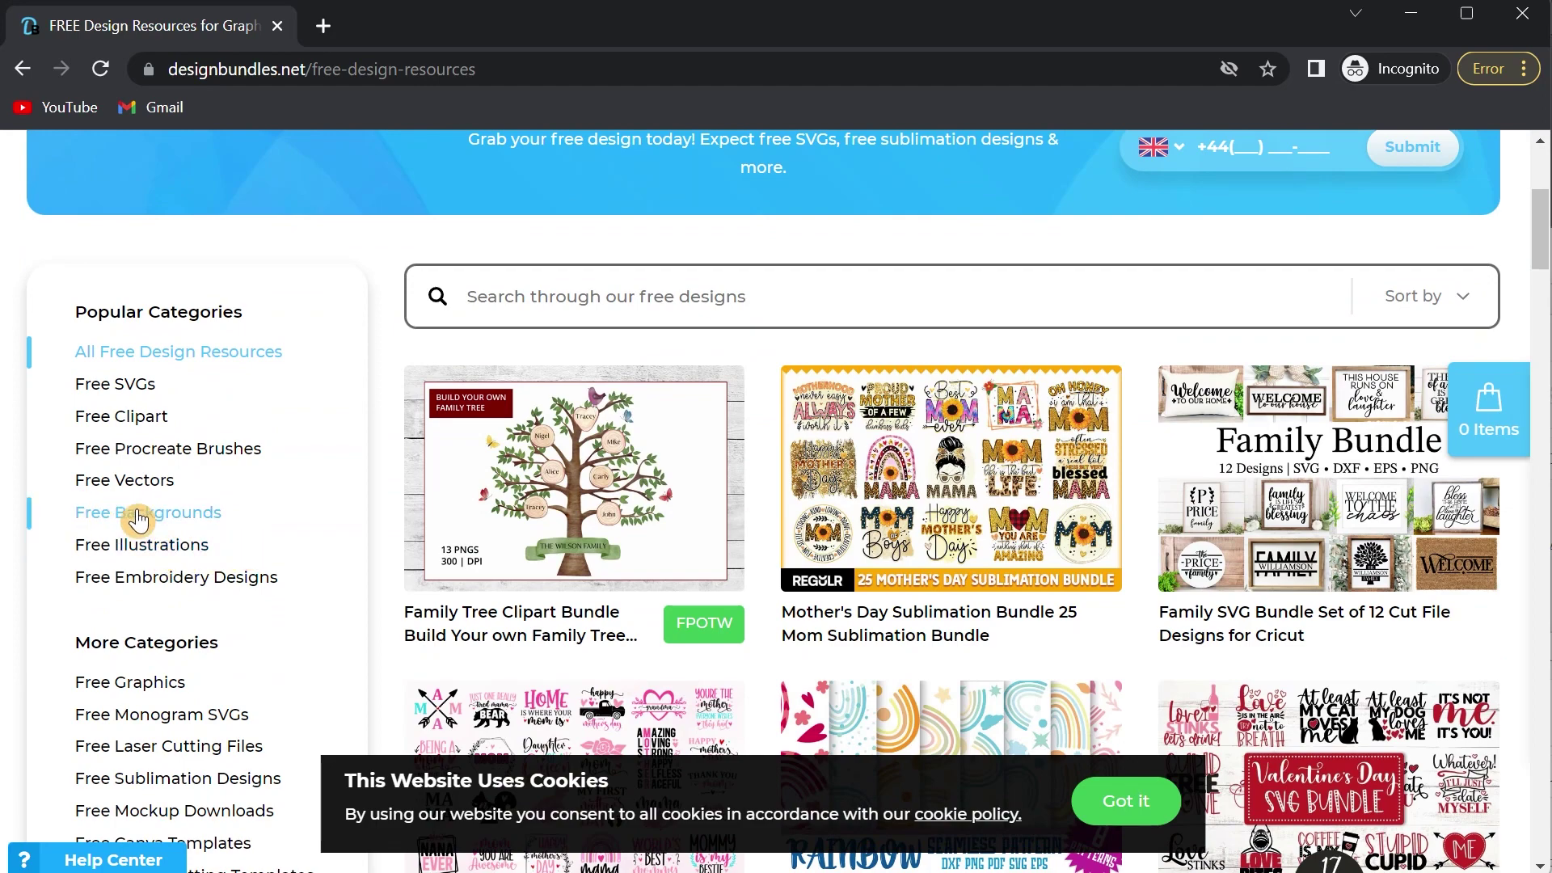
{"action": "left_click", "coordinate": [172, 520]}
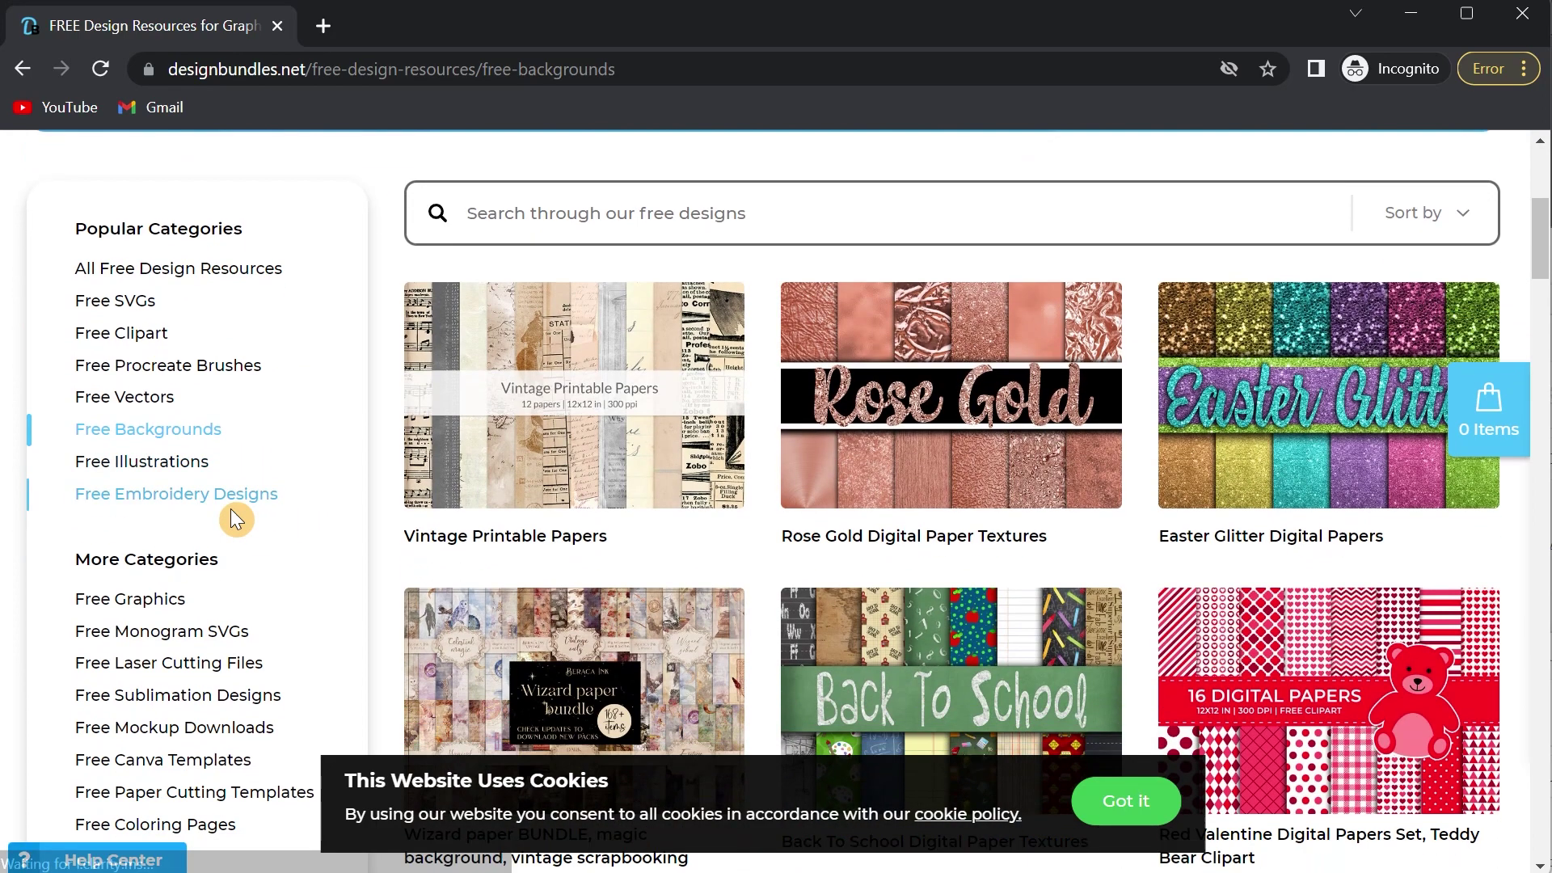
{"action": "scroll", "coordinate": [898, 401], "scroll_direction": "down", "scroll_amount": 4}
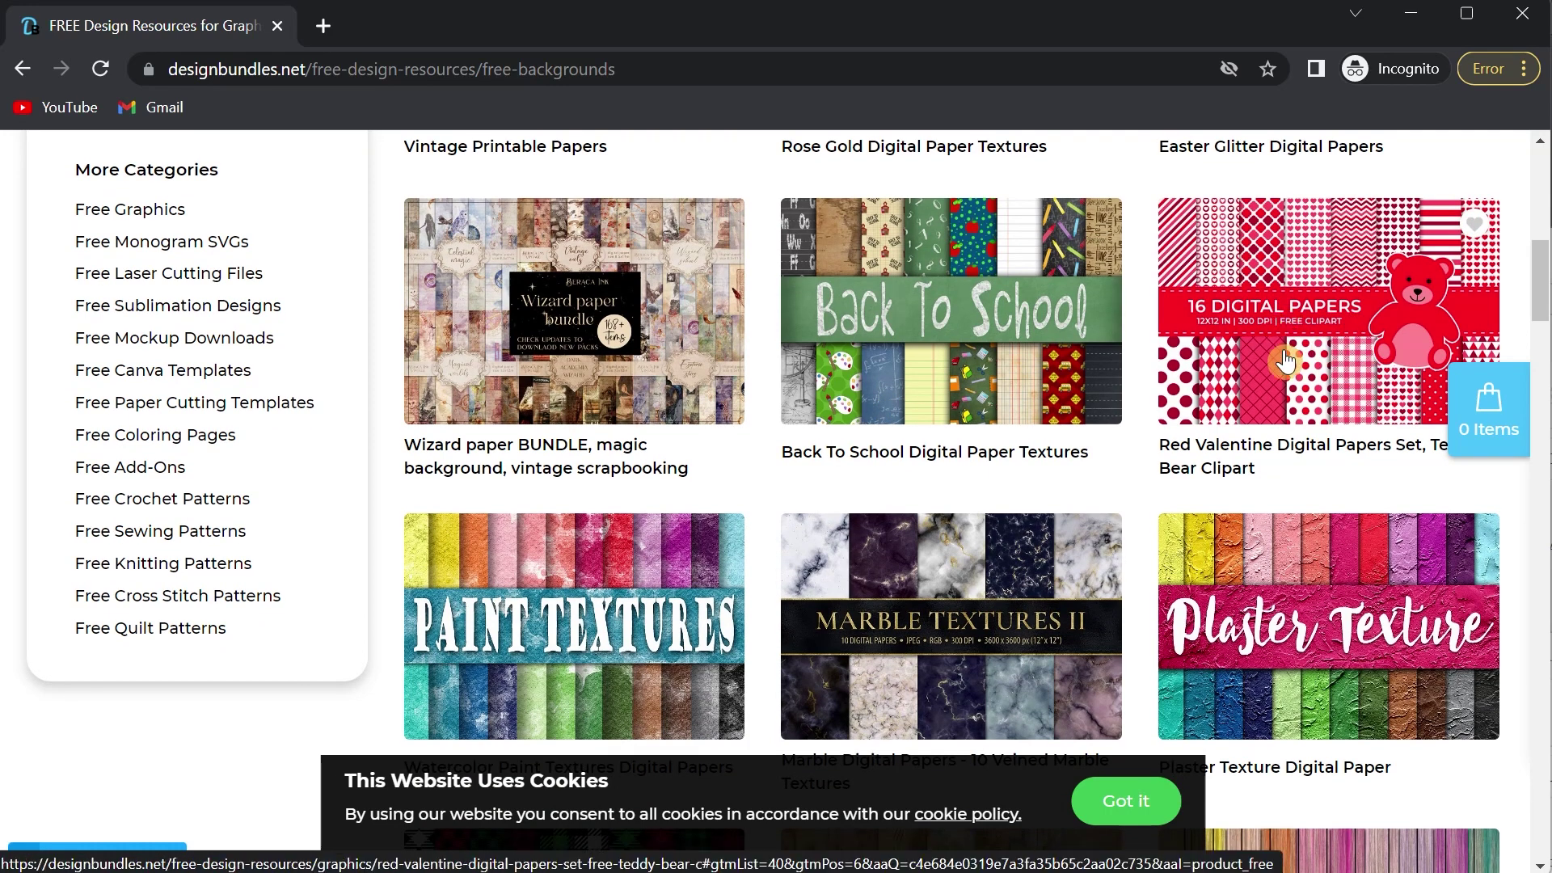
{"action": "left_click", "coordinate": [1317, 366]}
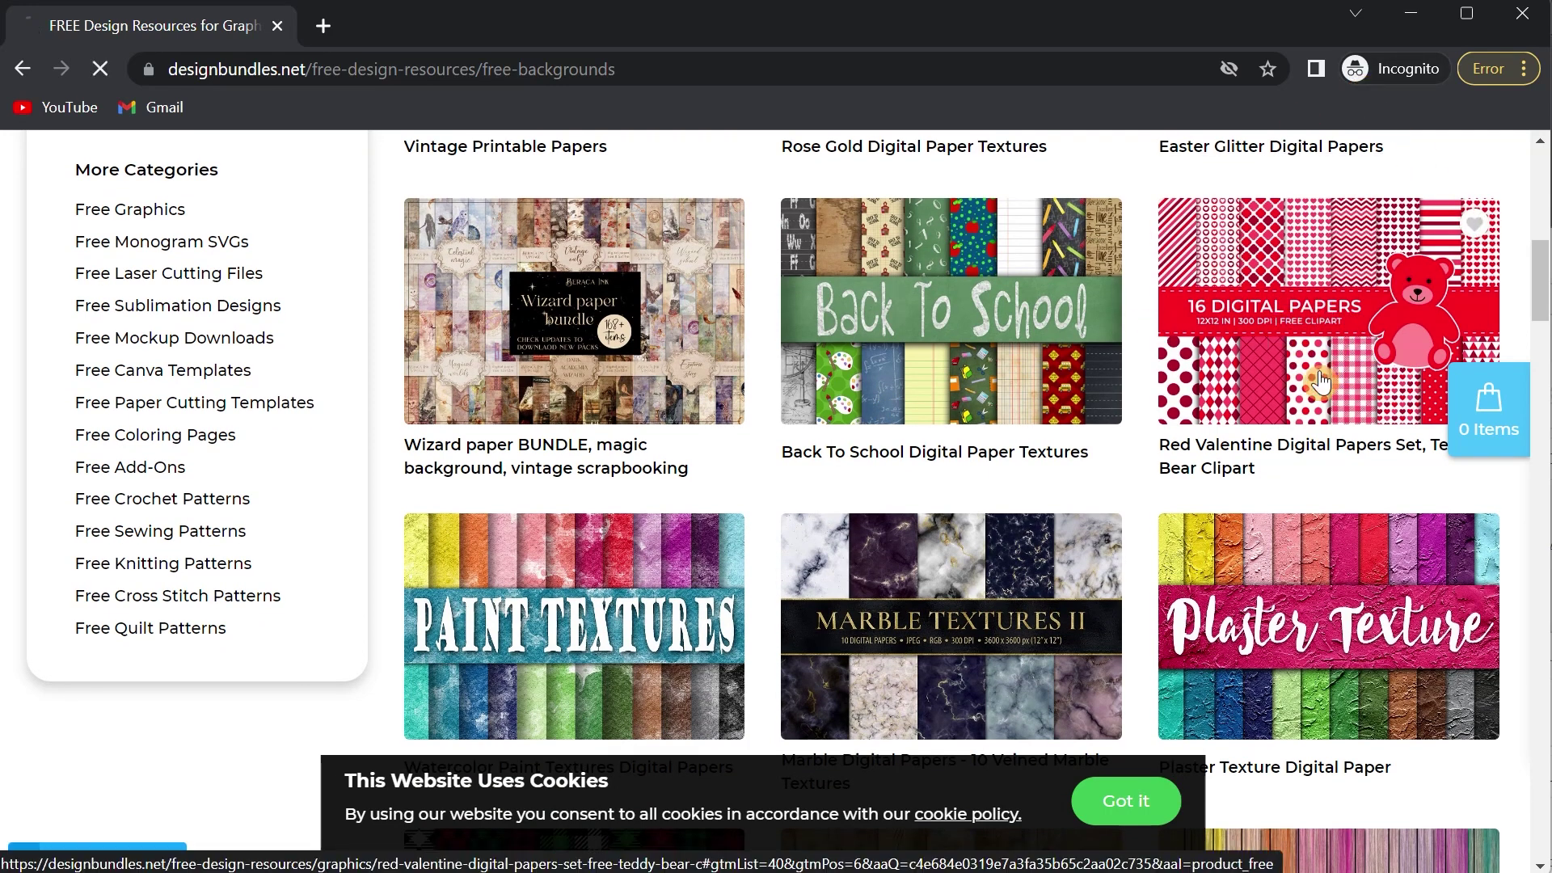
{"action": "scroll", "coordinate": [779, 512], "scroll_direction": "down", "scroll_amount": 6}
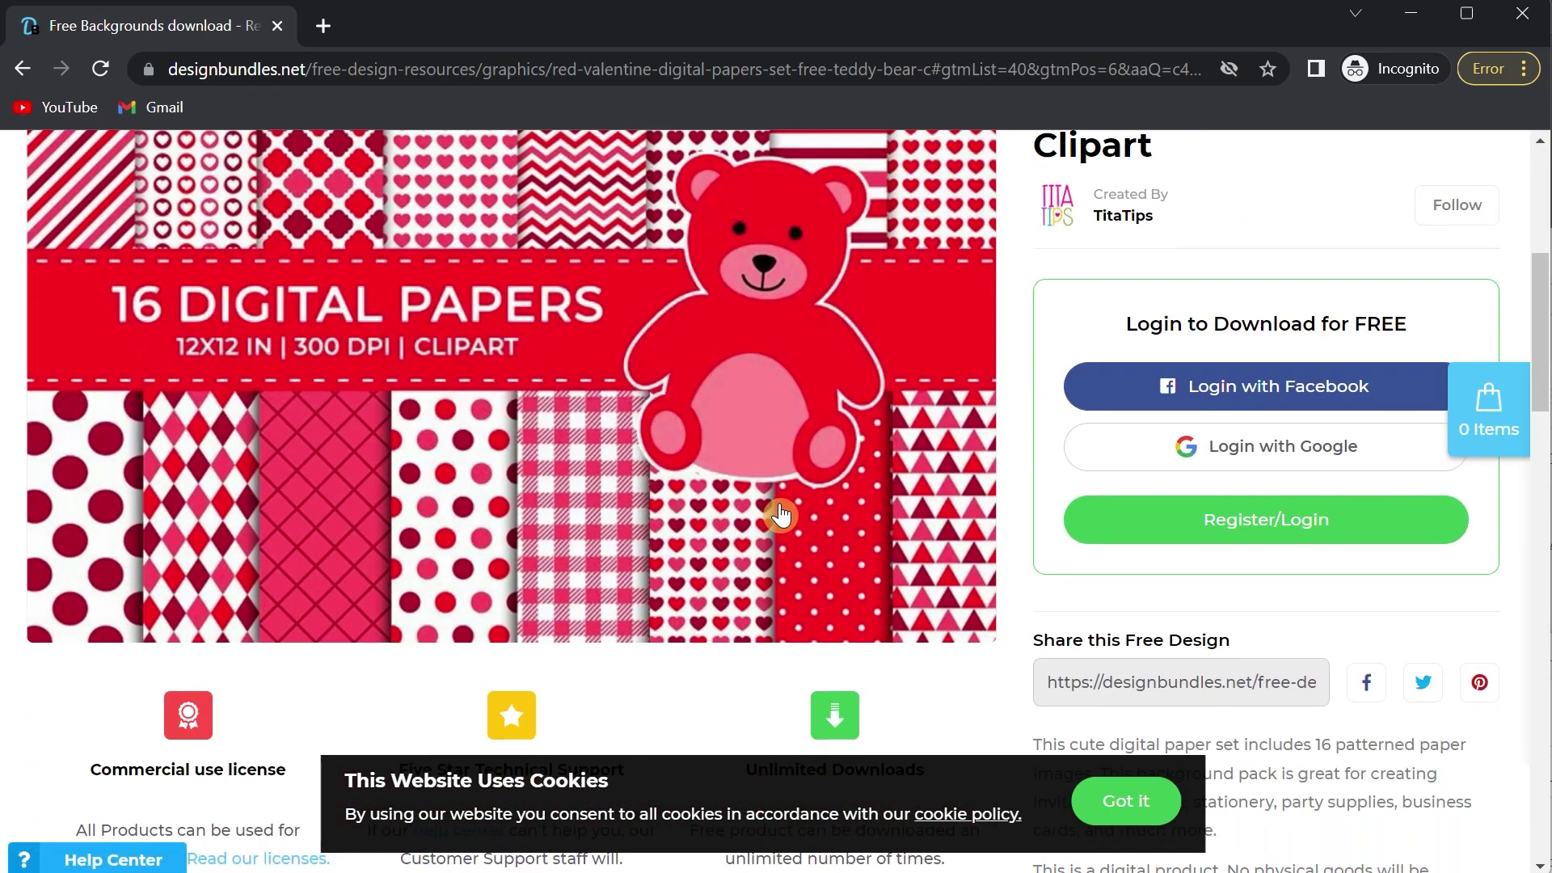
{"action": "scroll", "coordinate": [779, 512], "scroll_direction": "down", "scroll_amount": 5}
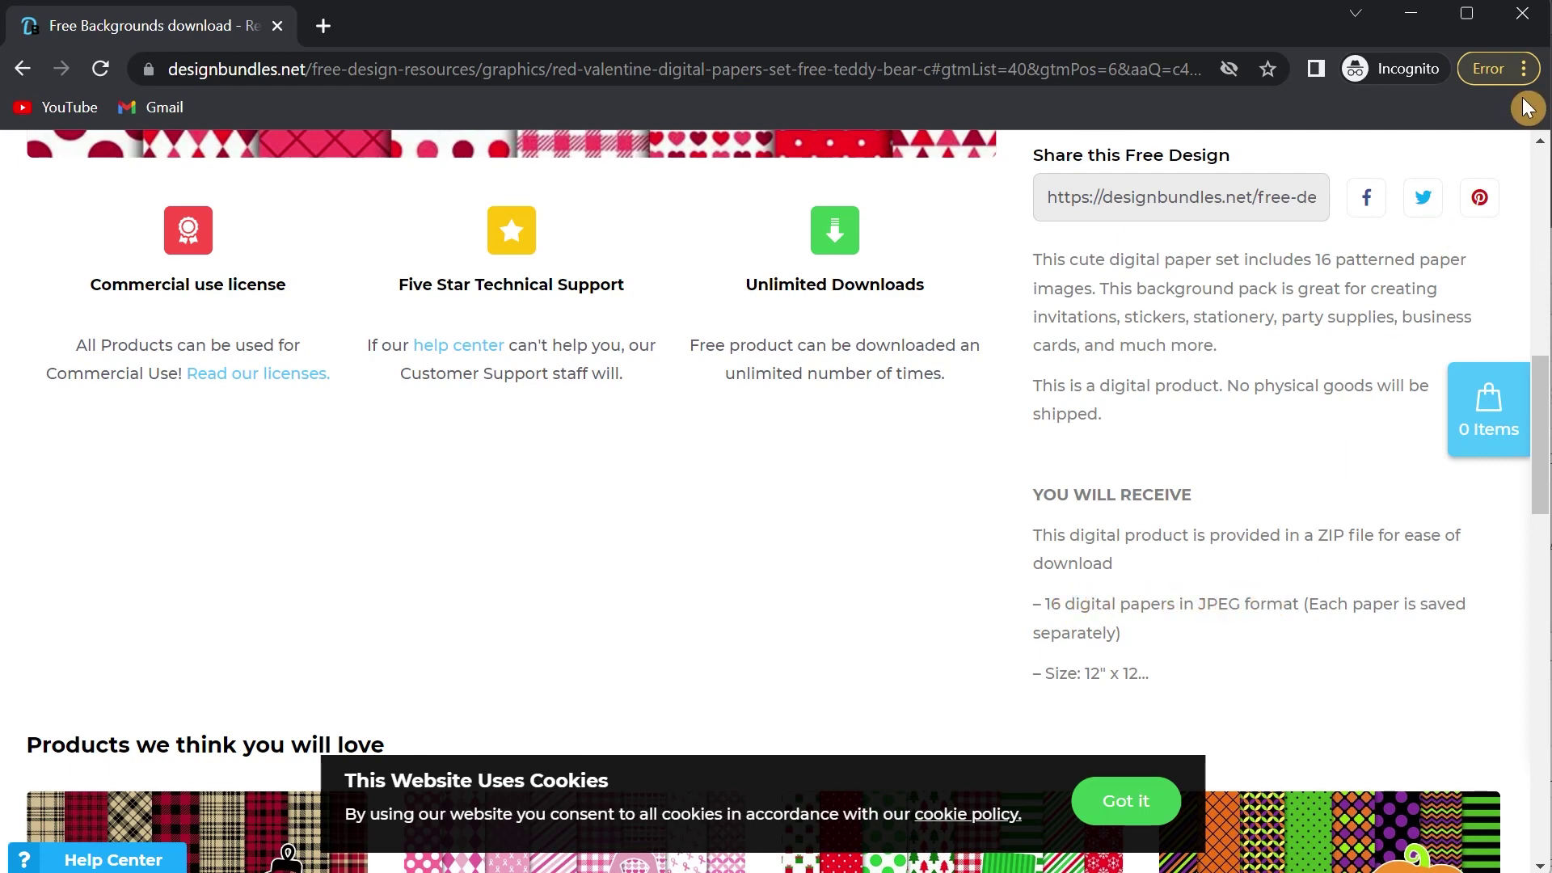
Return to Cricut Design Space and browse for the pattern file in the inner Free-Valentine-Digital-Paper folder within Downloads
{"action": "key", "text": "alt+Tab"}
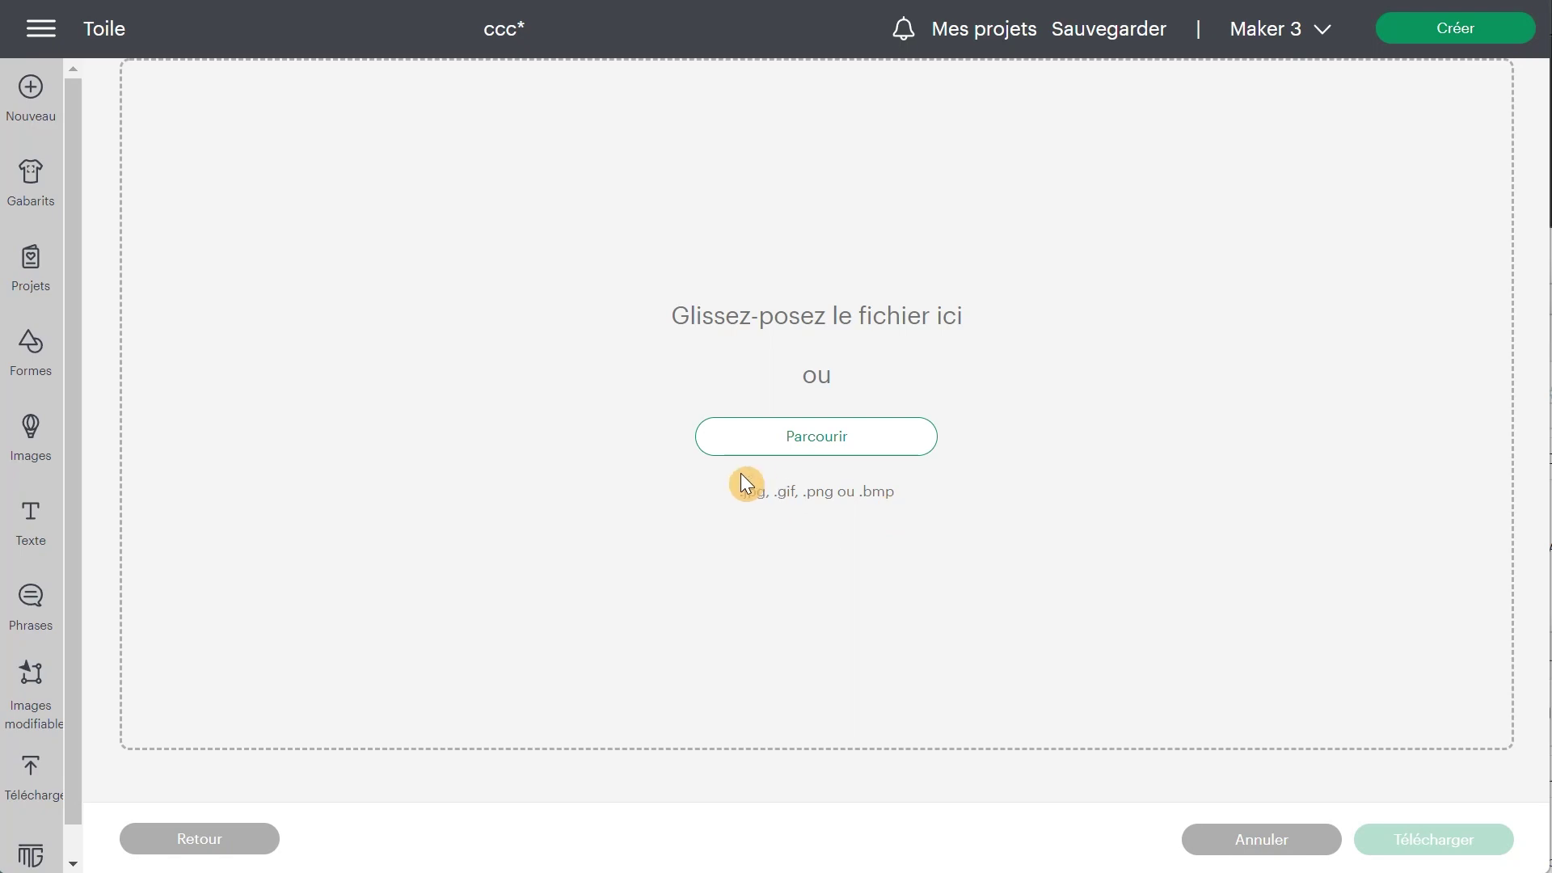
{"action": "left_click", "coordinate": [839, 437]}
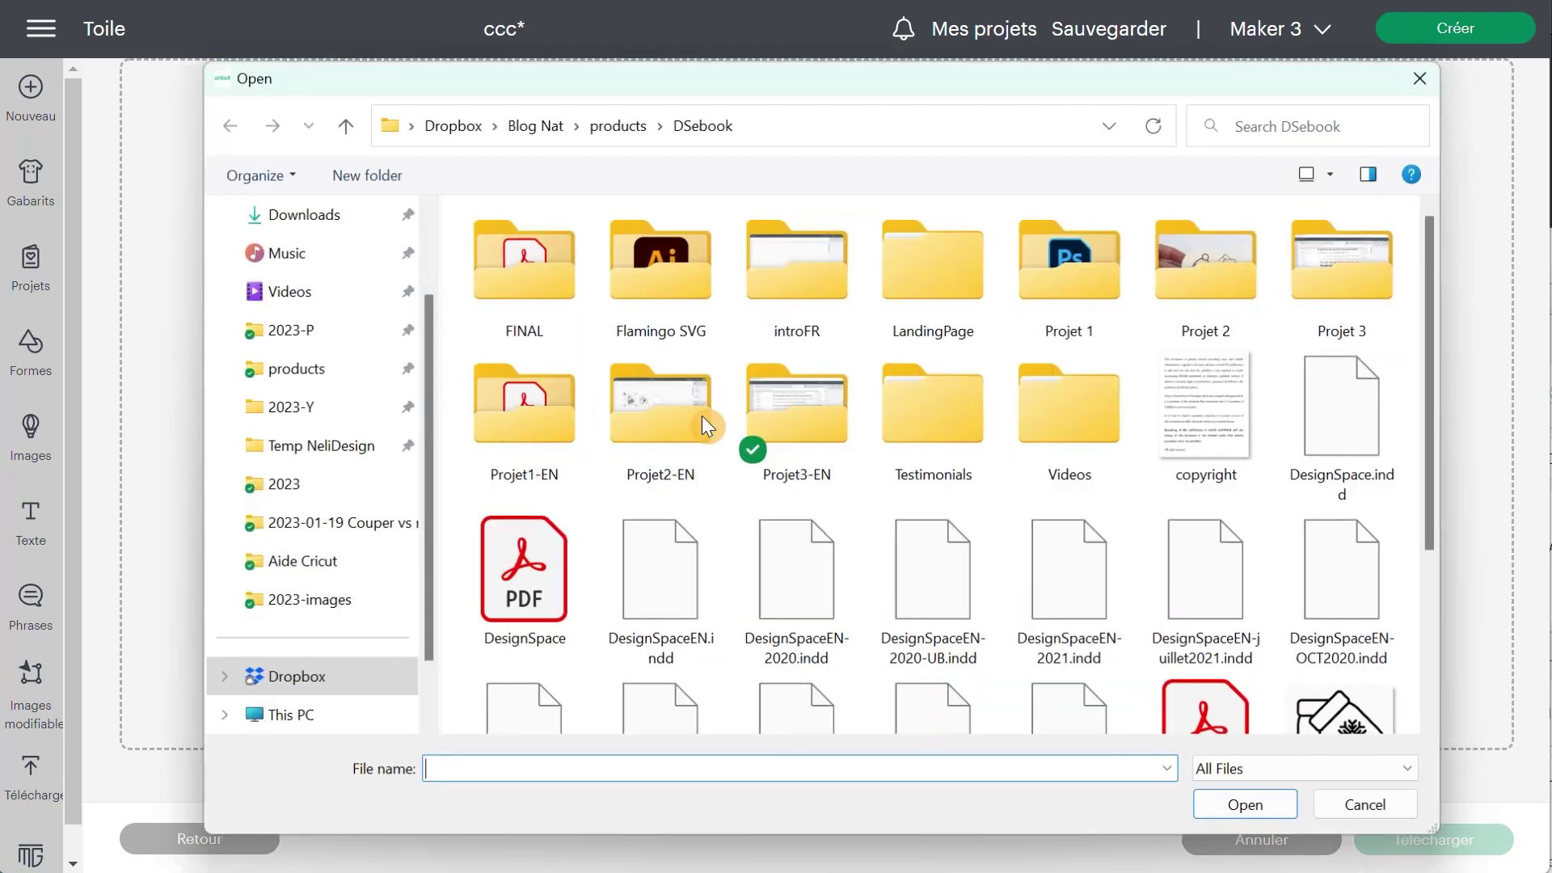
{"action": "left_click", "coordinate": [300, 212]}
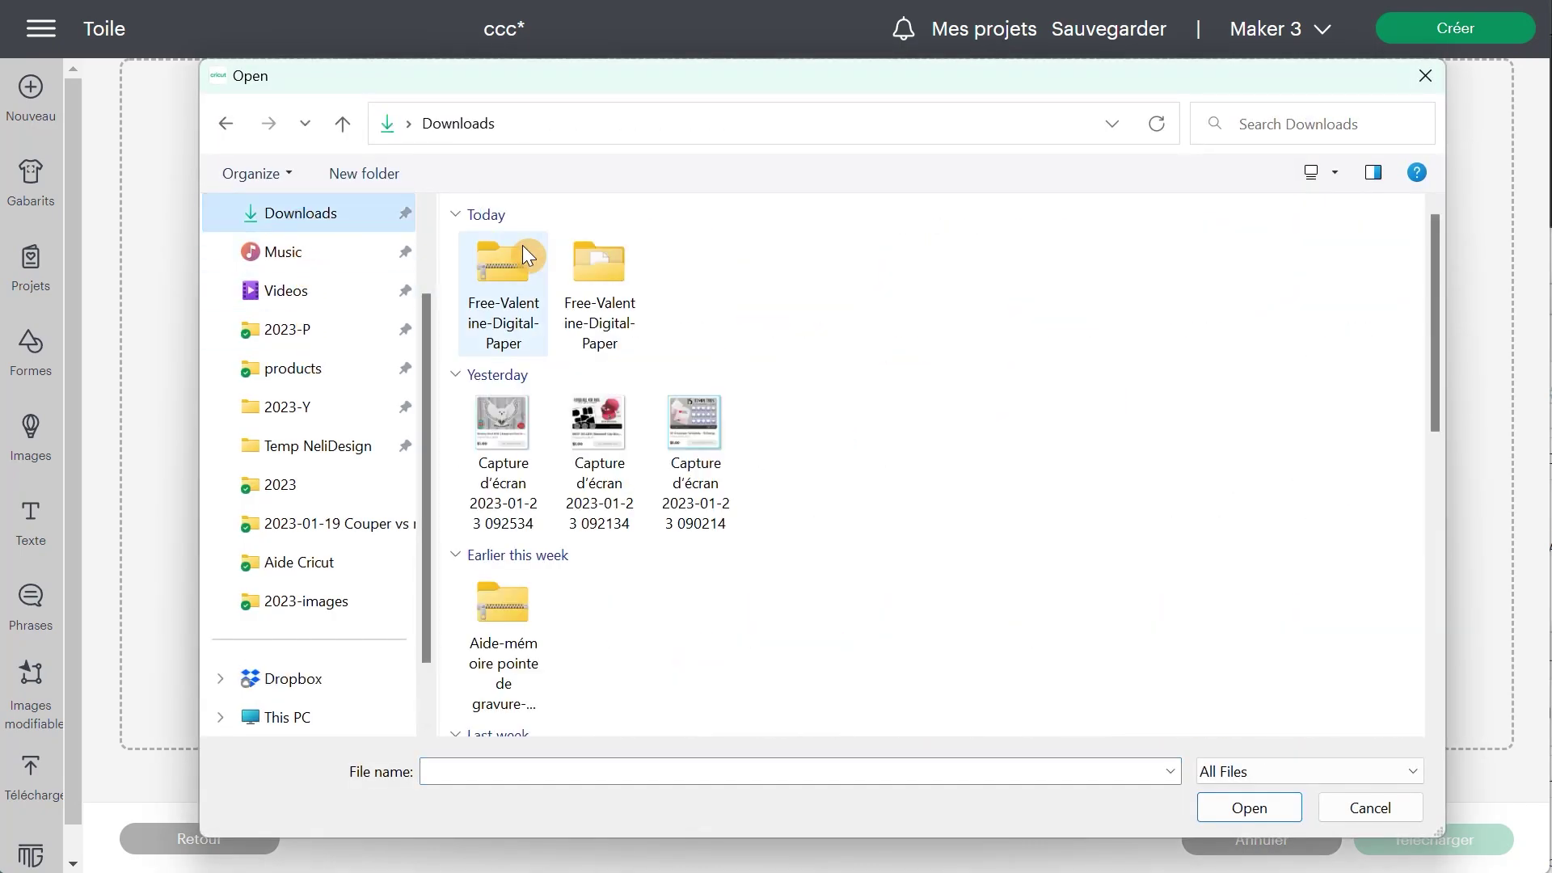
{"action": "double_click", "coordinate": [589, 279]}
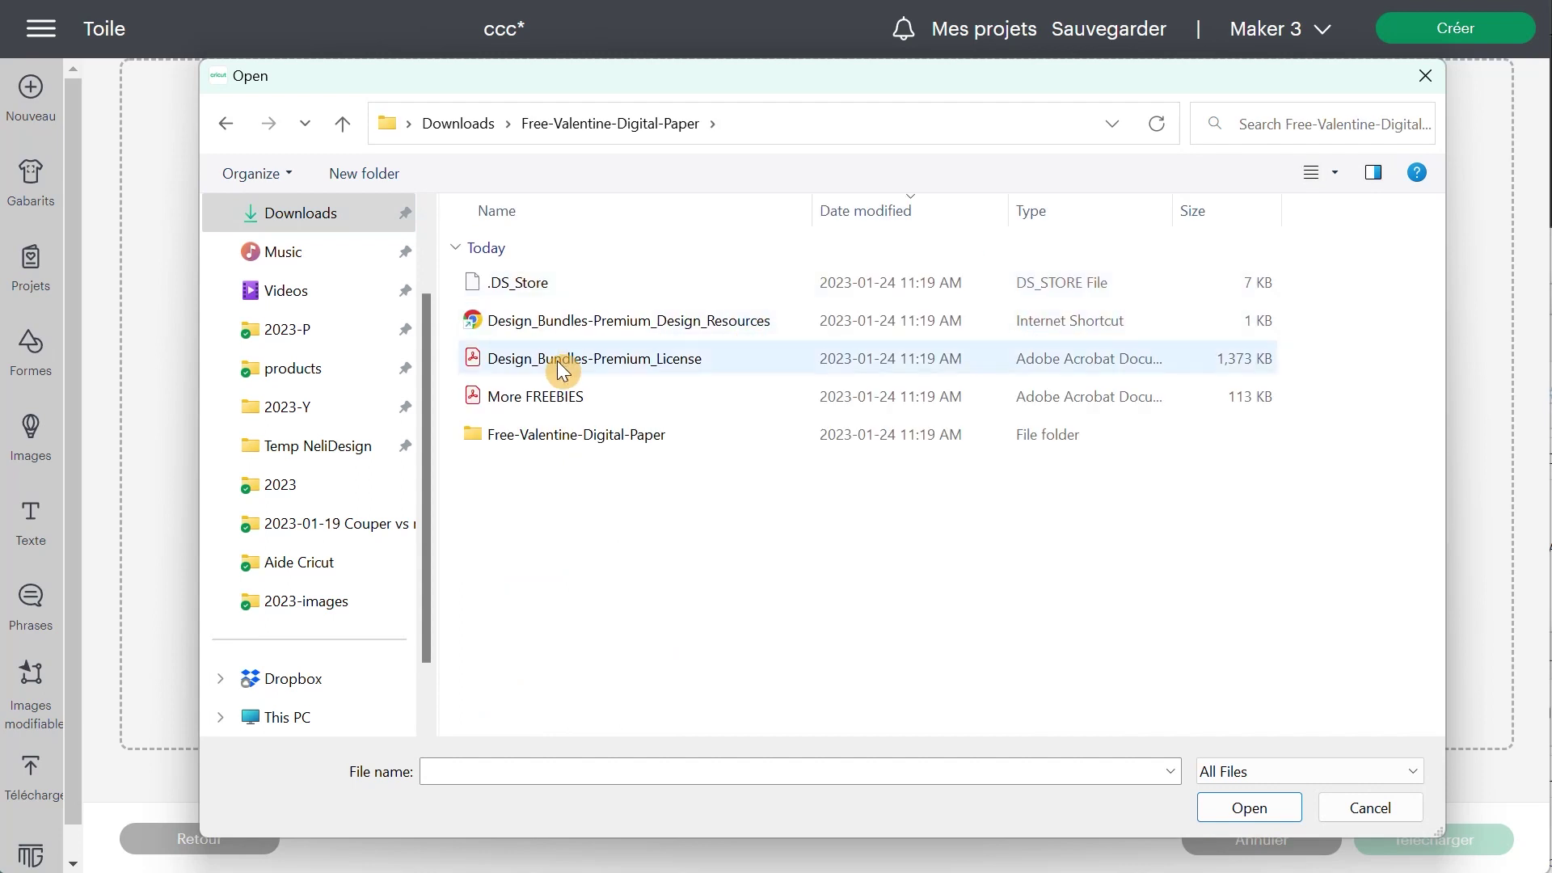
{"action": "double_click", "coordinate": [548, 432]}
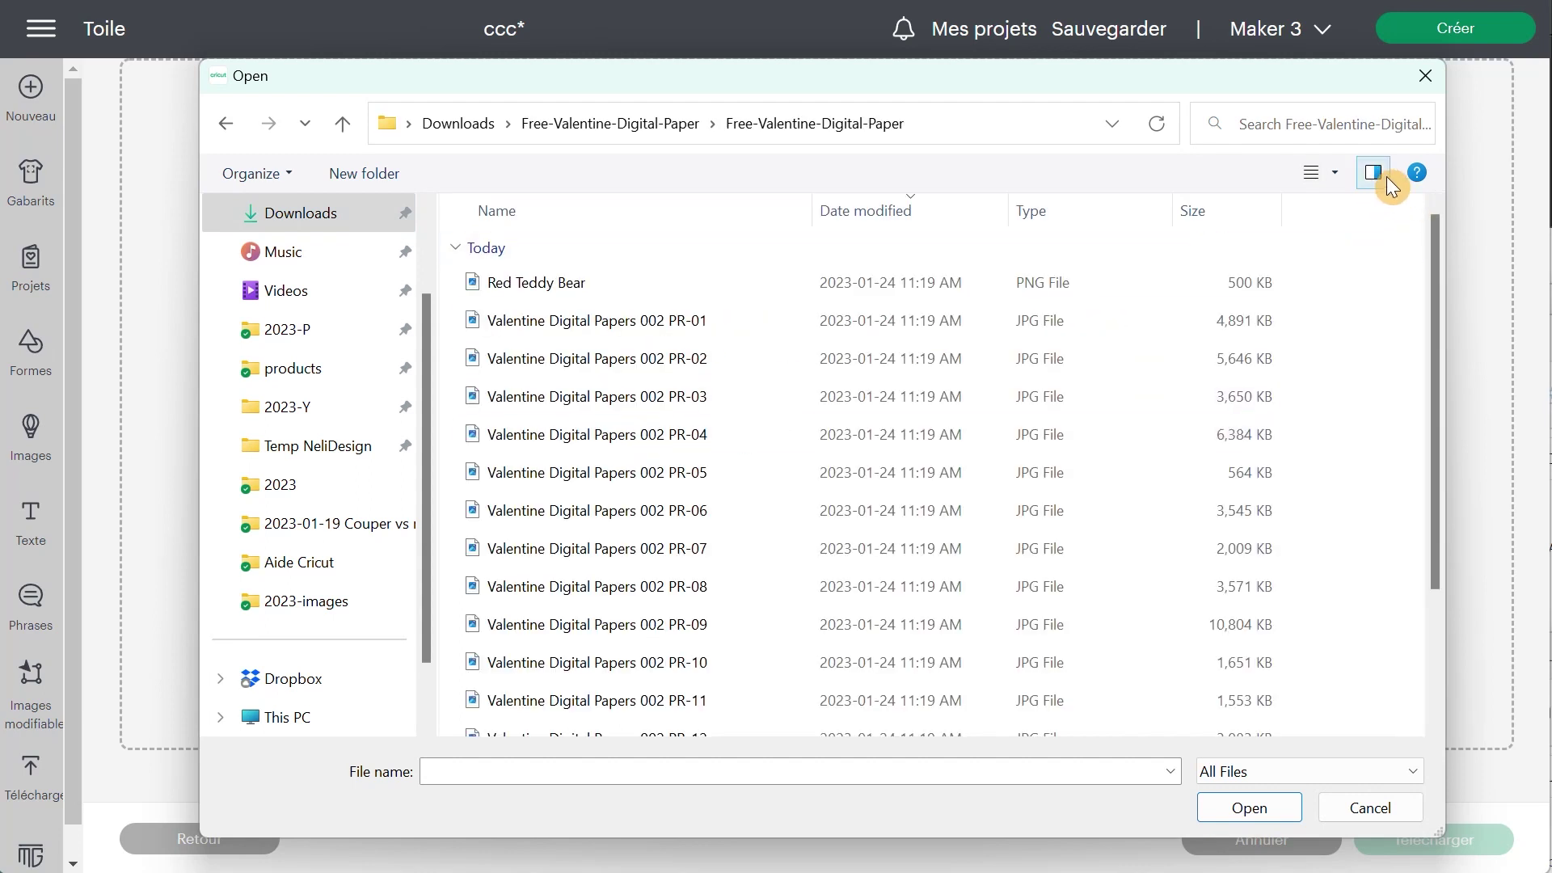
Display the files of the Valentine paper folder as extra large thumbnails
{"action": "left_click", "coordinate": [1338, 174]}
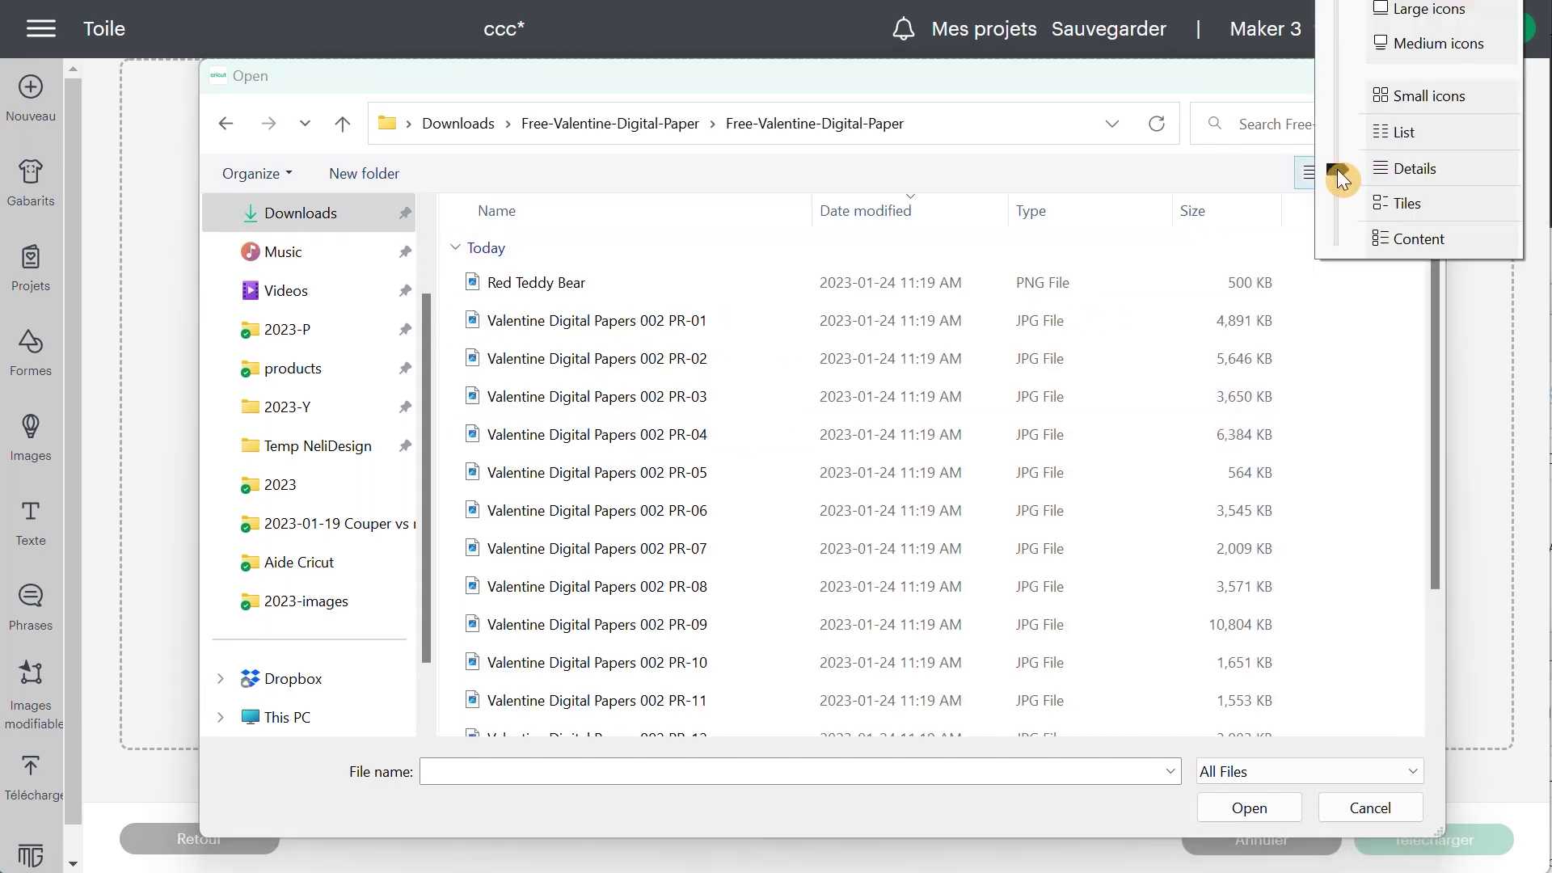
{"action": "left_click", "coordinate": [1380, 9]}
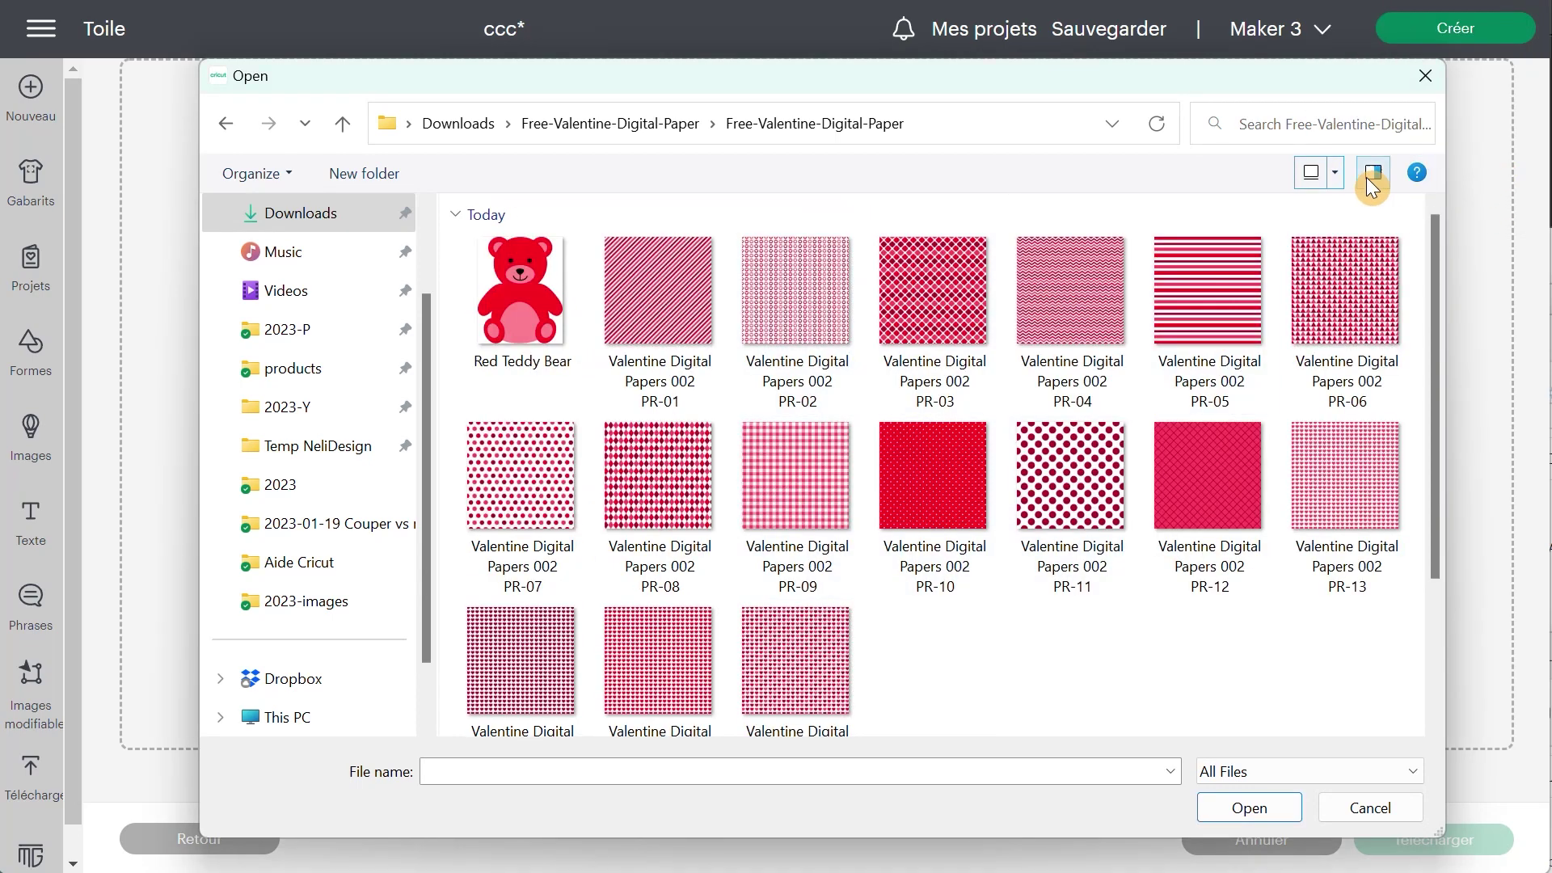
{"action": "left_click", "coordinate": [1334, 176]}
{"action": "left_click", "coordinate": [1348, 38]}
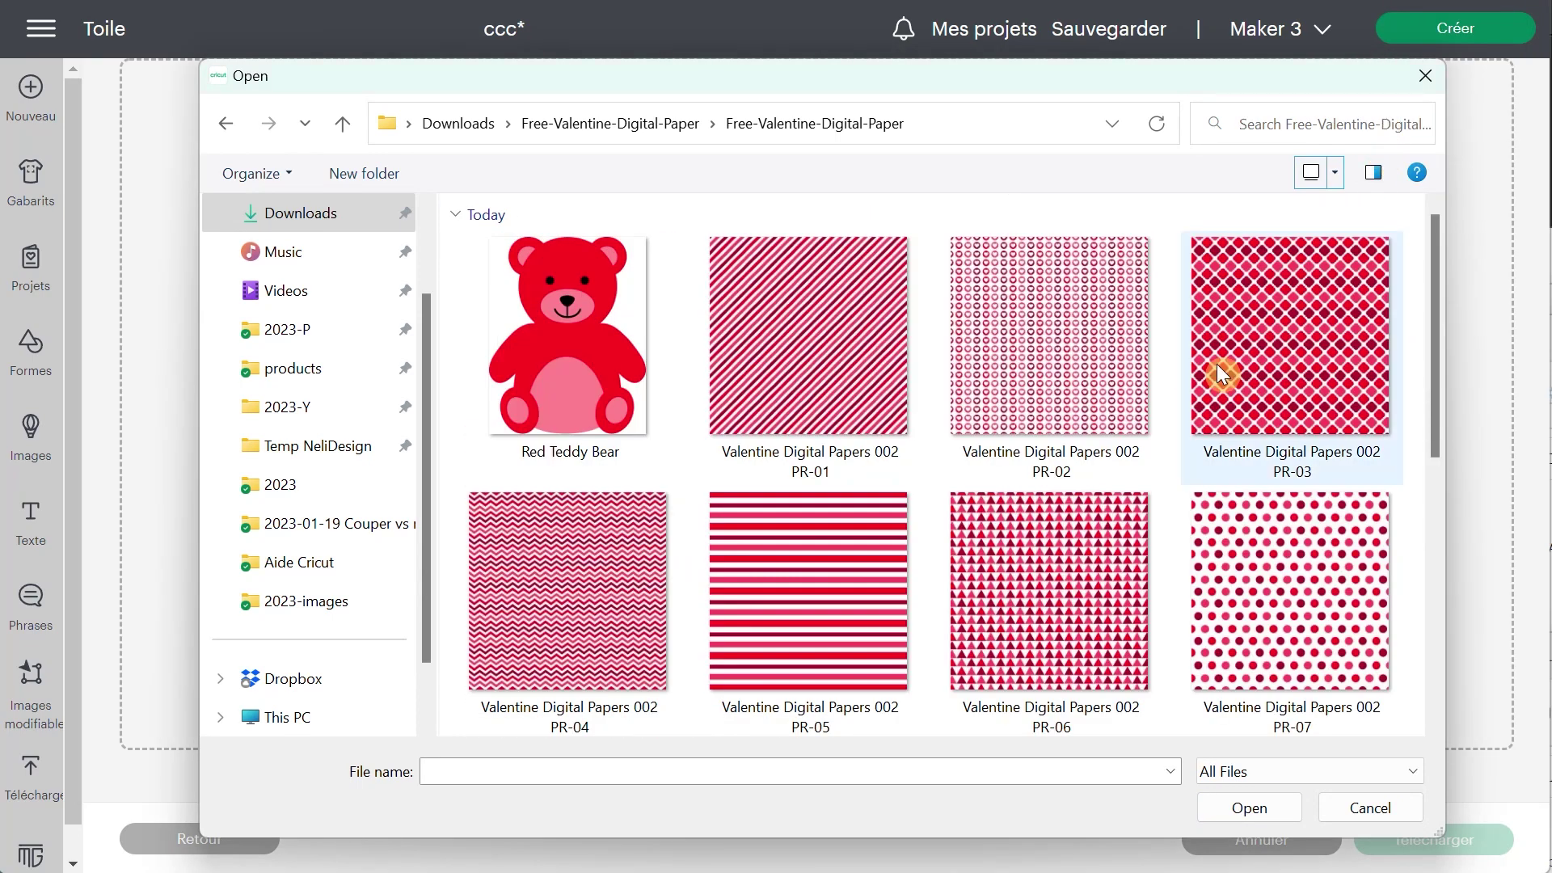
Upload Valentine Digital Papers 002 PR-02 as a pattern, tagged with the colour red
{"action": "left_click", "coordinate": [1088, 332]}
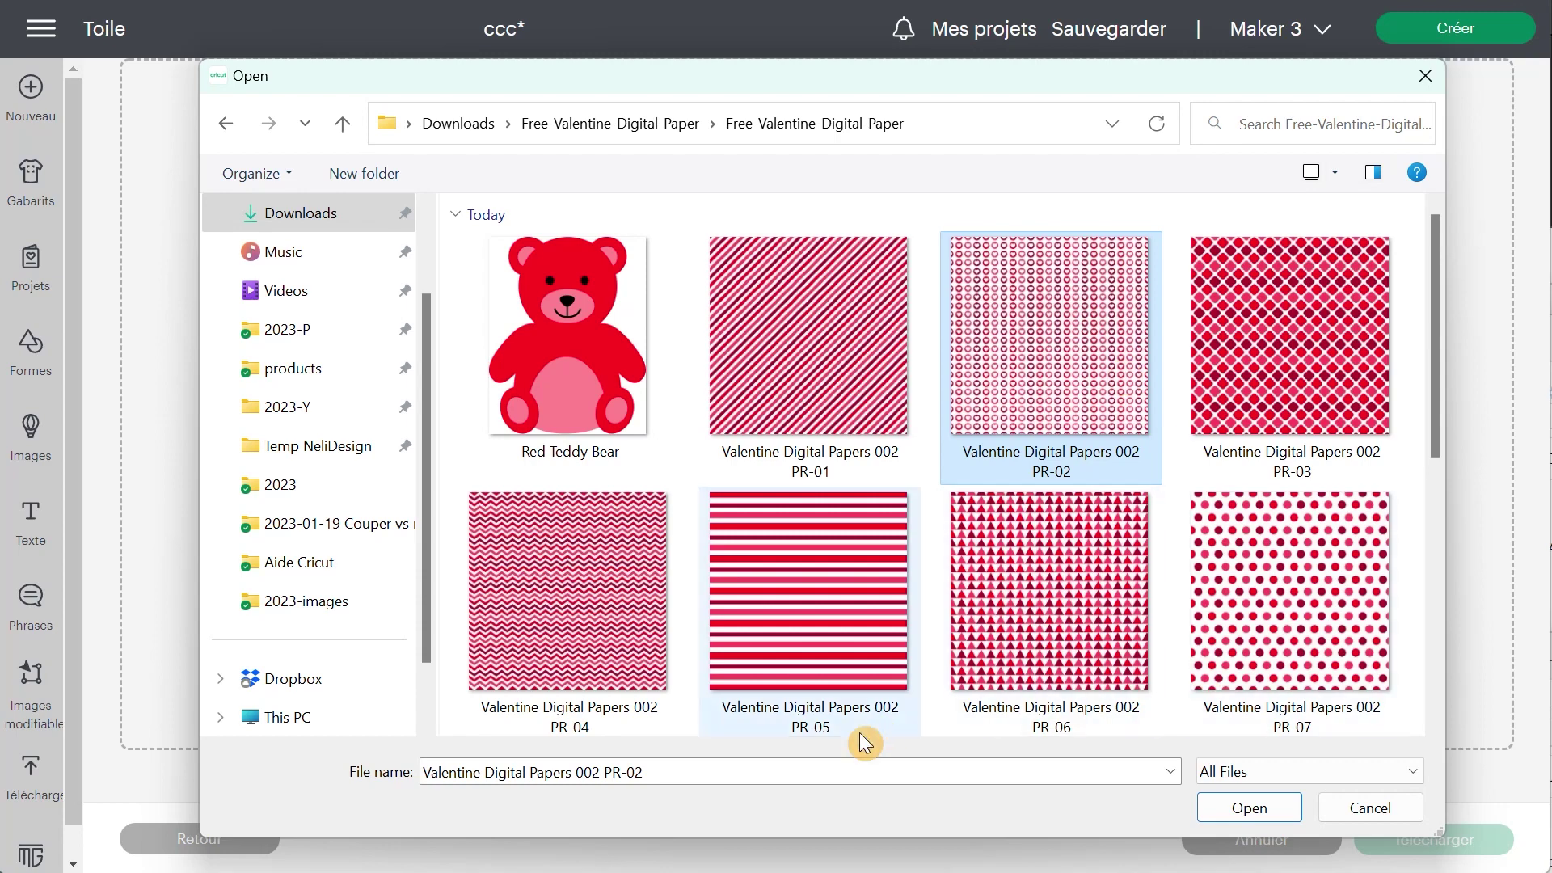
{"action": "left_click", "coordinate": [1235, 818]}
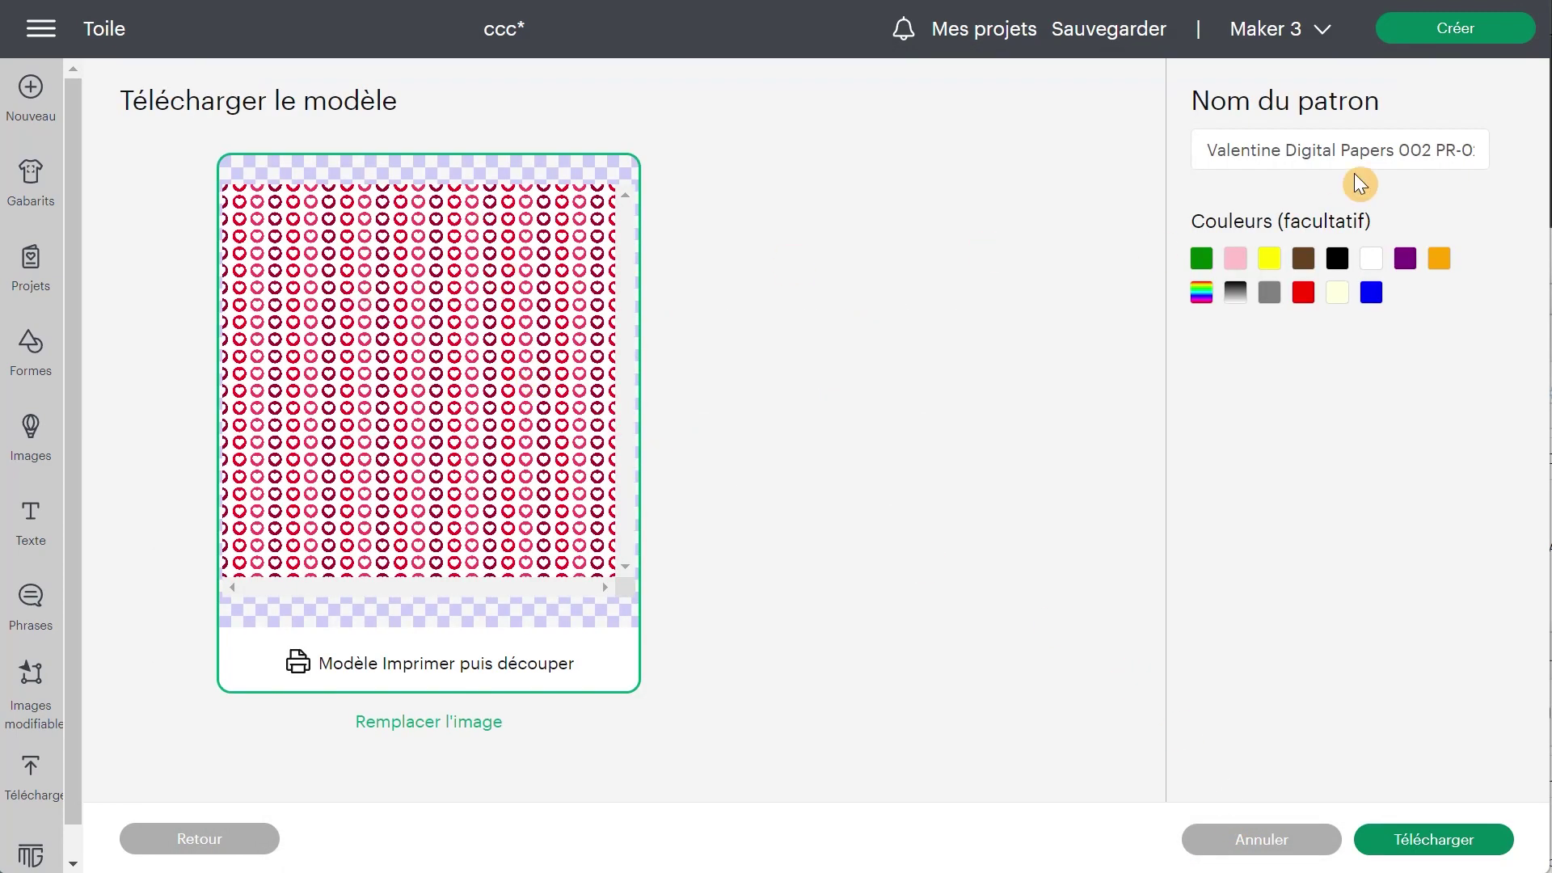
{"action": "left_click", "coordinate": [1302, 293]}
{"action": "left_click", "coordinate": [1447, 839]}
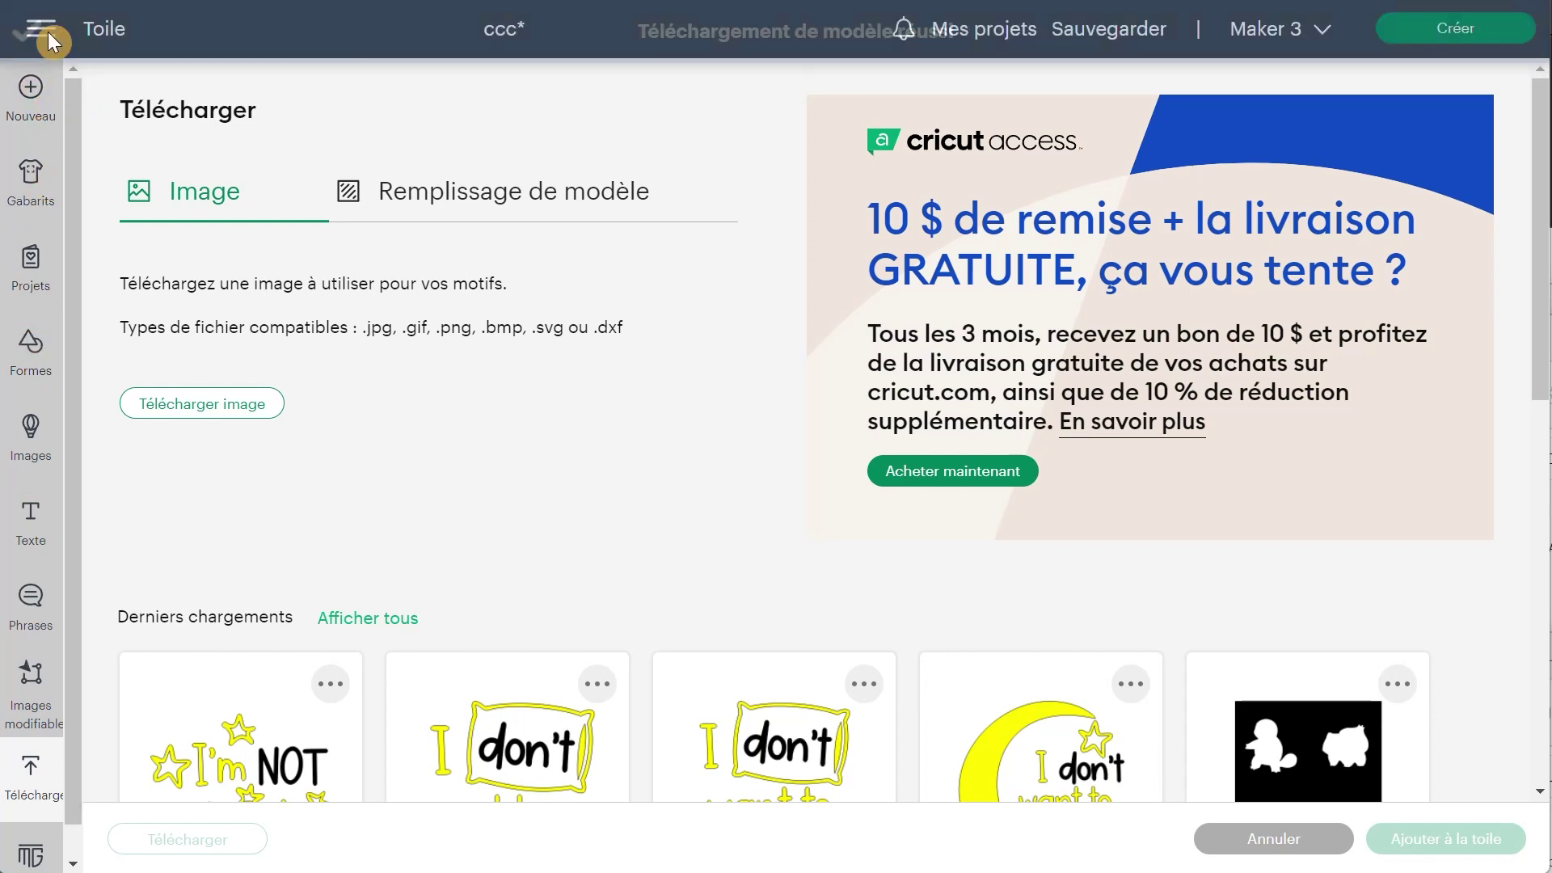
Return to the canvas and unflatten the red and pink layered heart in the upper row of toppers
{"action": "left_click", "coordinate": [101, 44]}
{"action": "left_click", "coordinate": [743, 290]}
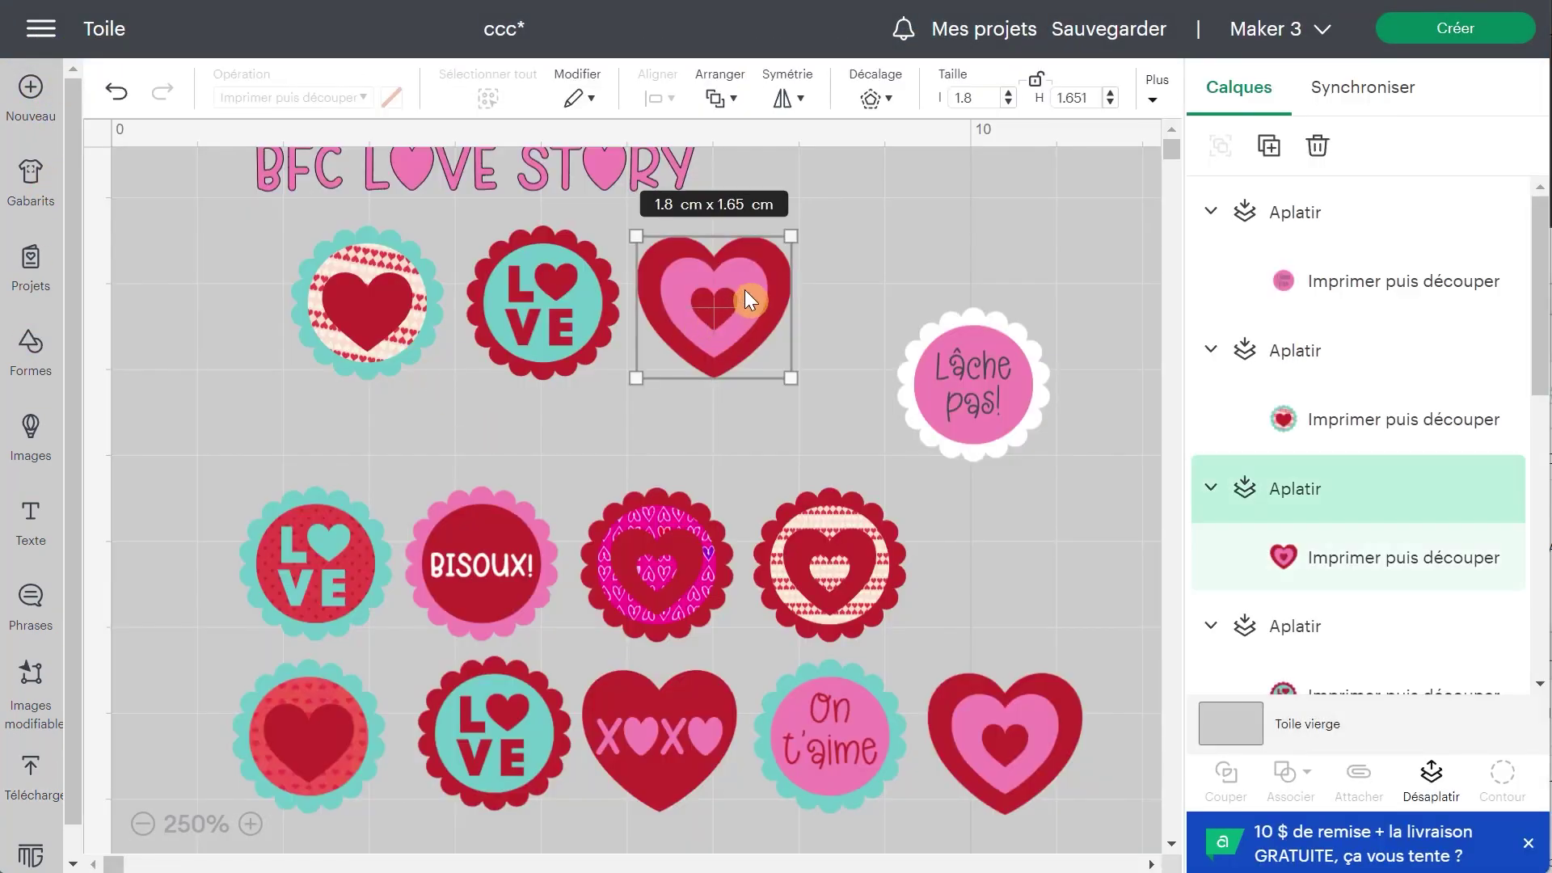
{"action": "left_click", "coordinate": [875, 268]}
{"action": "left_click_drag", "start_coordinate": [760, 287], "coordinate": [758, 282]}
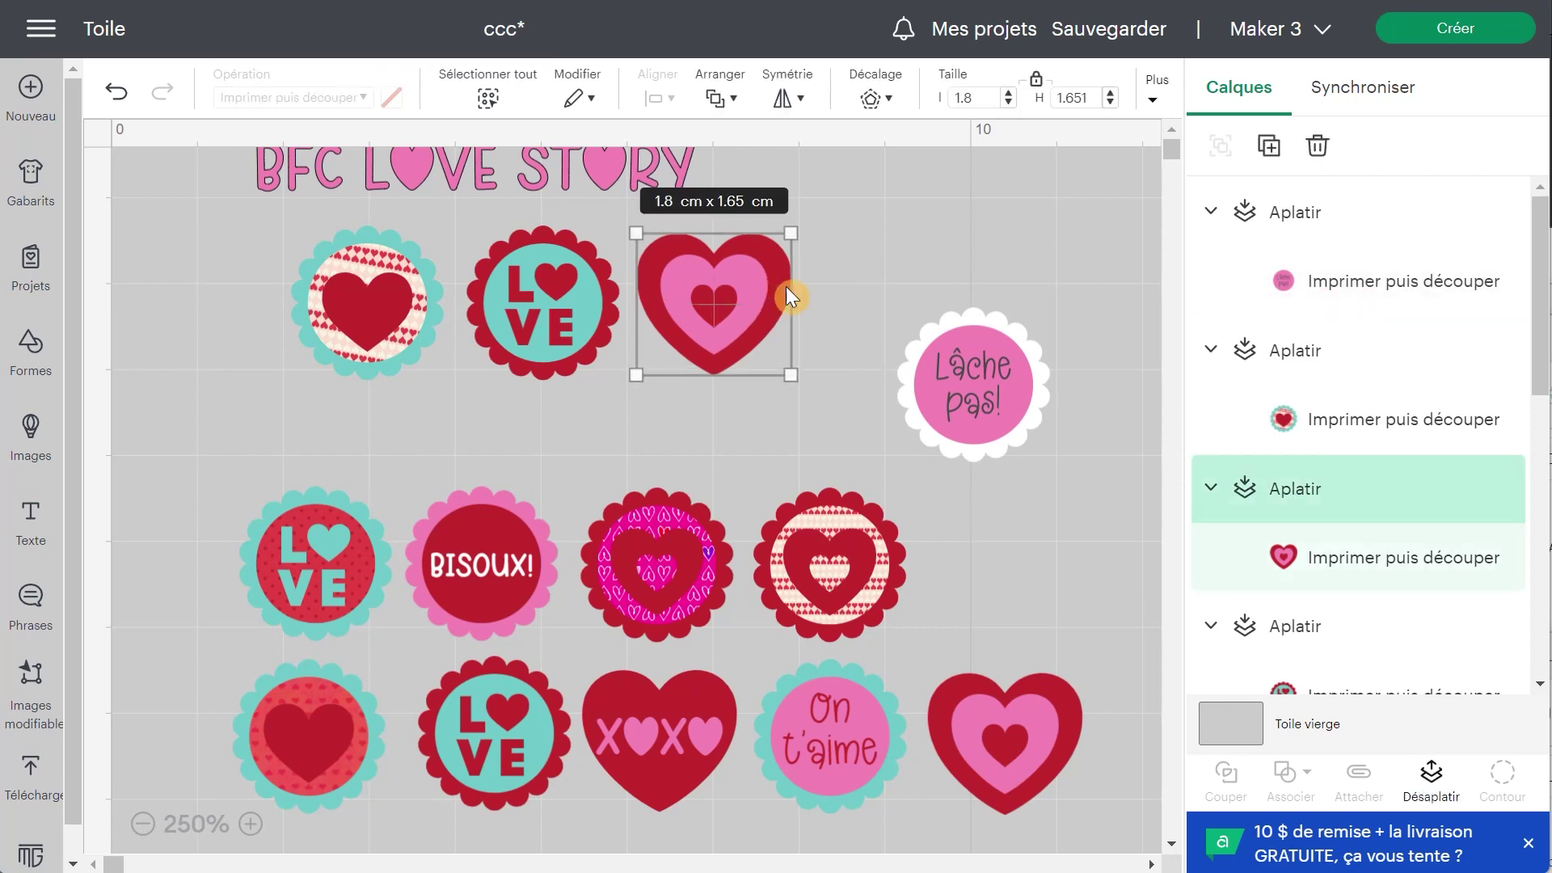
{"action": "left_click", "coordinate": [1430, 776]}
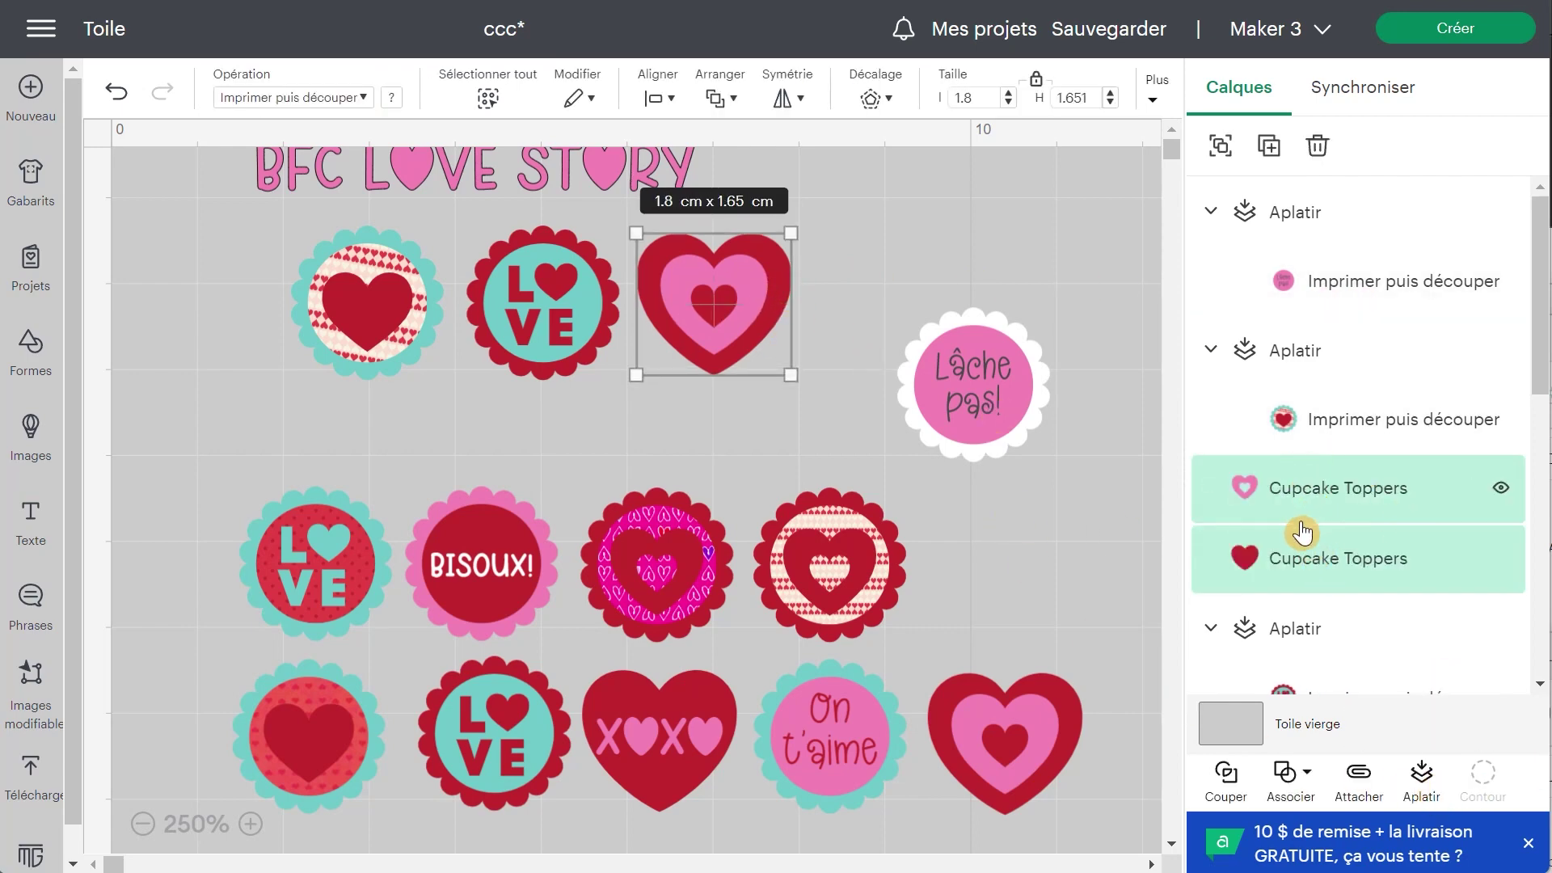
Set the print type of the dark red Cupcake Toppers heart layer to Motif and filter the patterns by red
{"action": "left_click", "coordinate": [1309, 495], "text": "shift"}
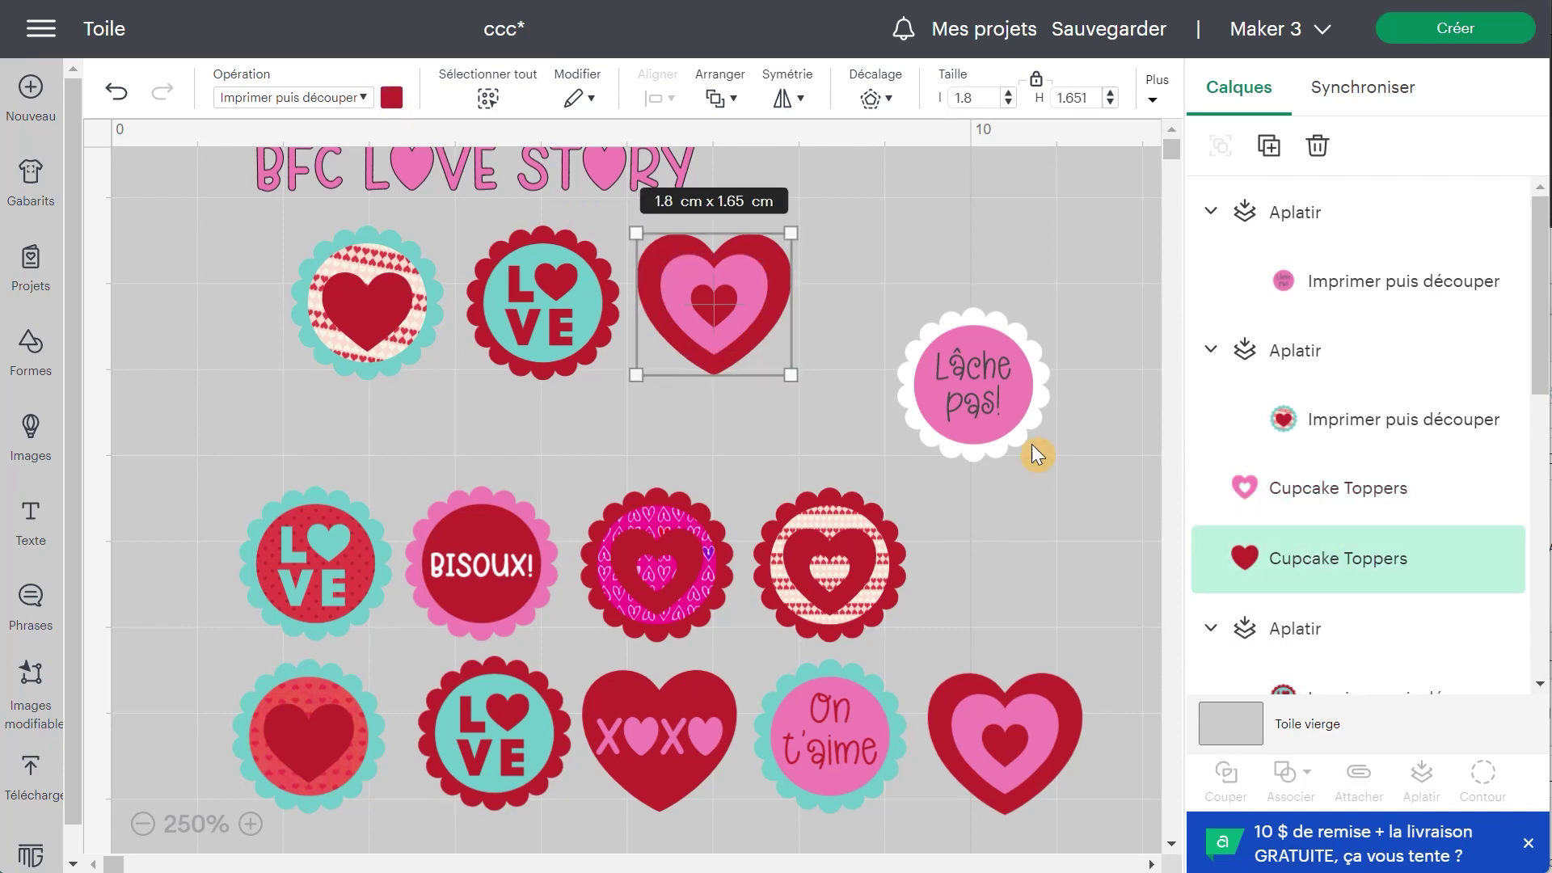
{"action": "left_click", "coordinate": [390, 100]}
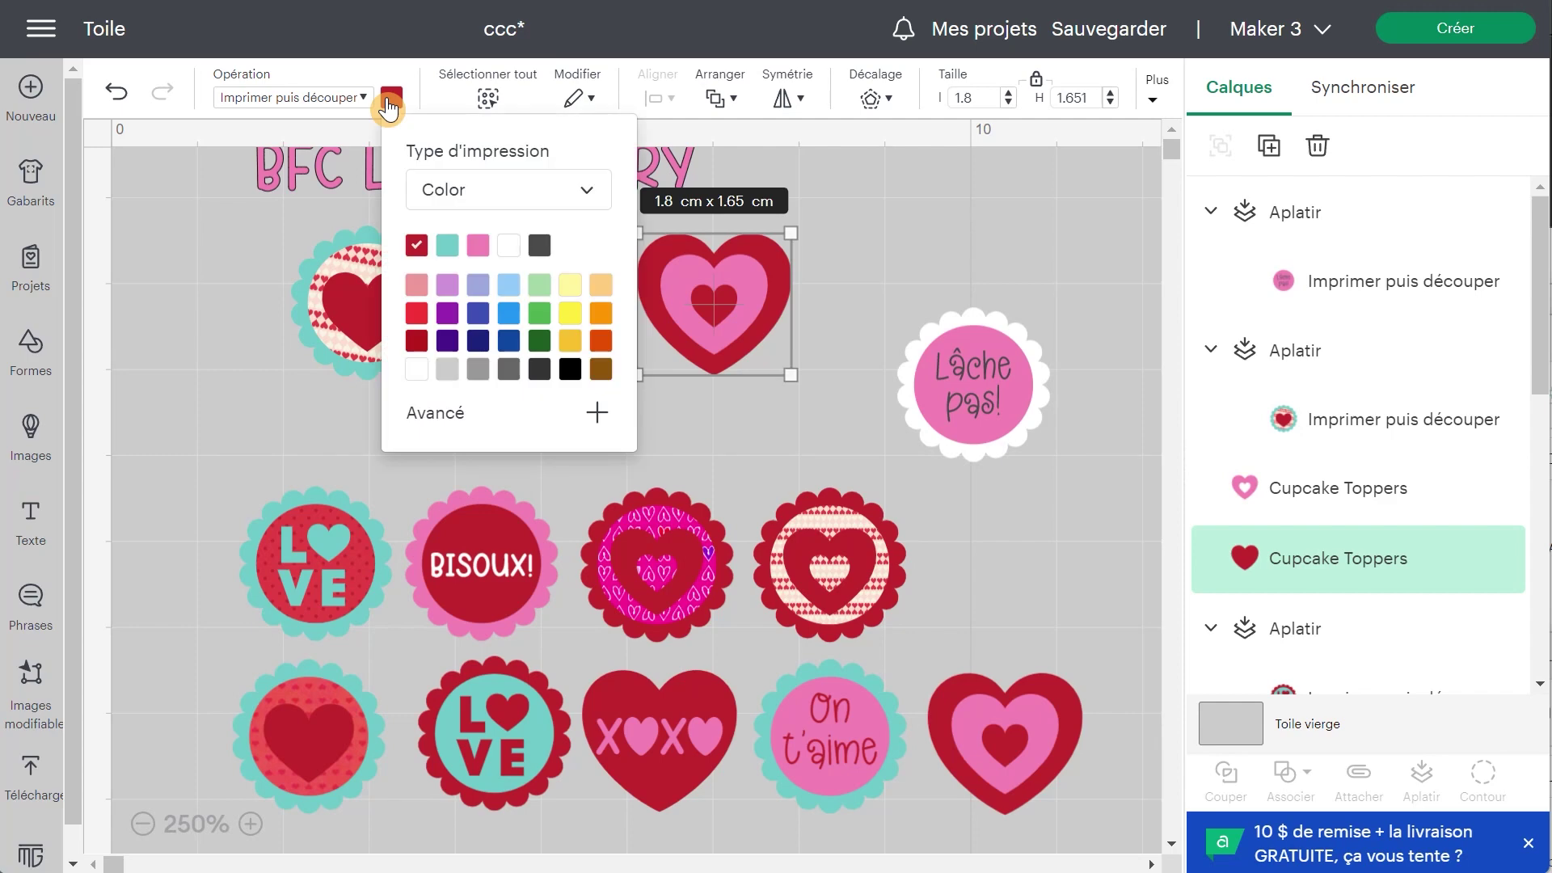
{"action": "left_click", "coordinate": [467, 212]}
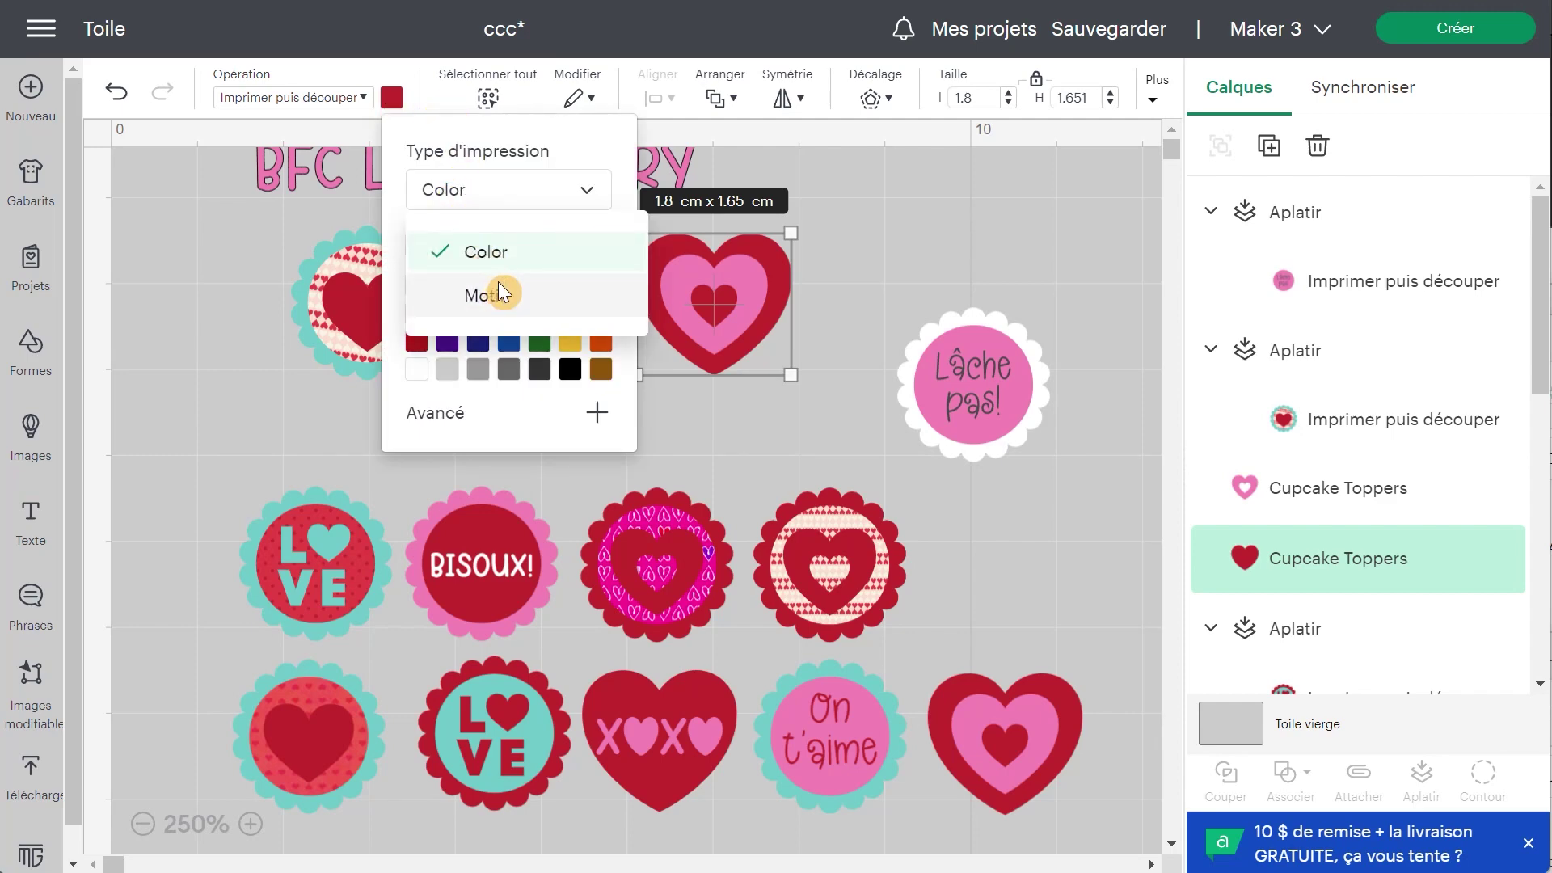
{"action": "left_click", "coordinate": [498, 284]}
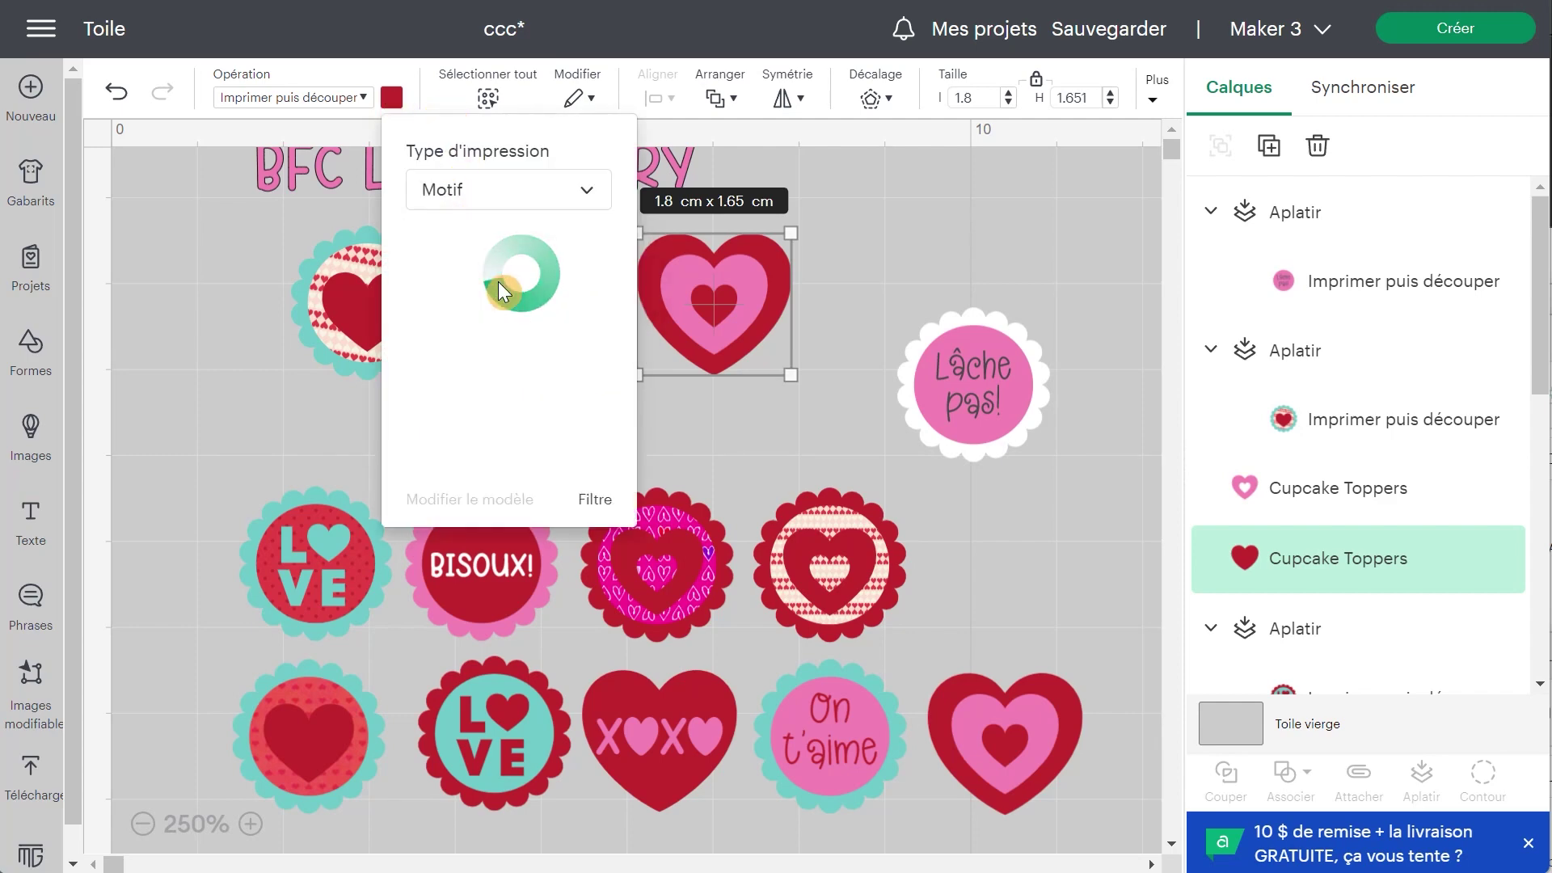
{"action": "left_click", "coordinate": [596, 500]}
{"action": "left_click", "coordinate": [793, 212]}
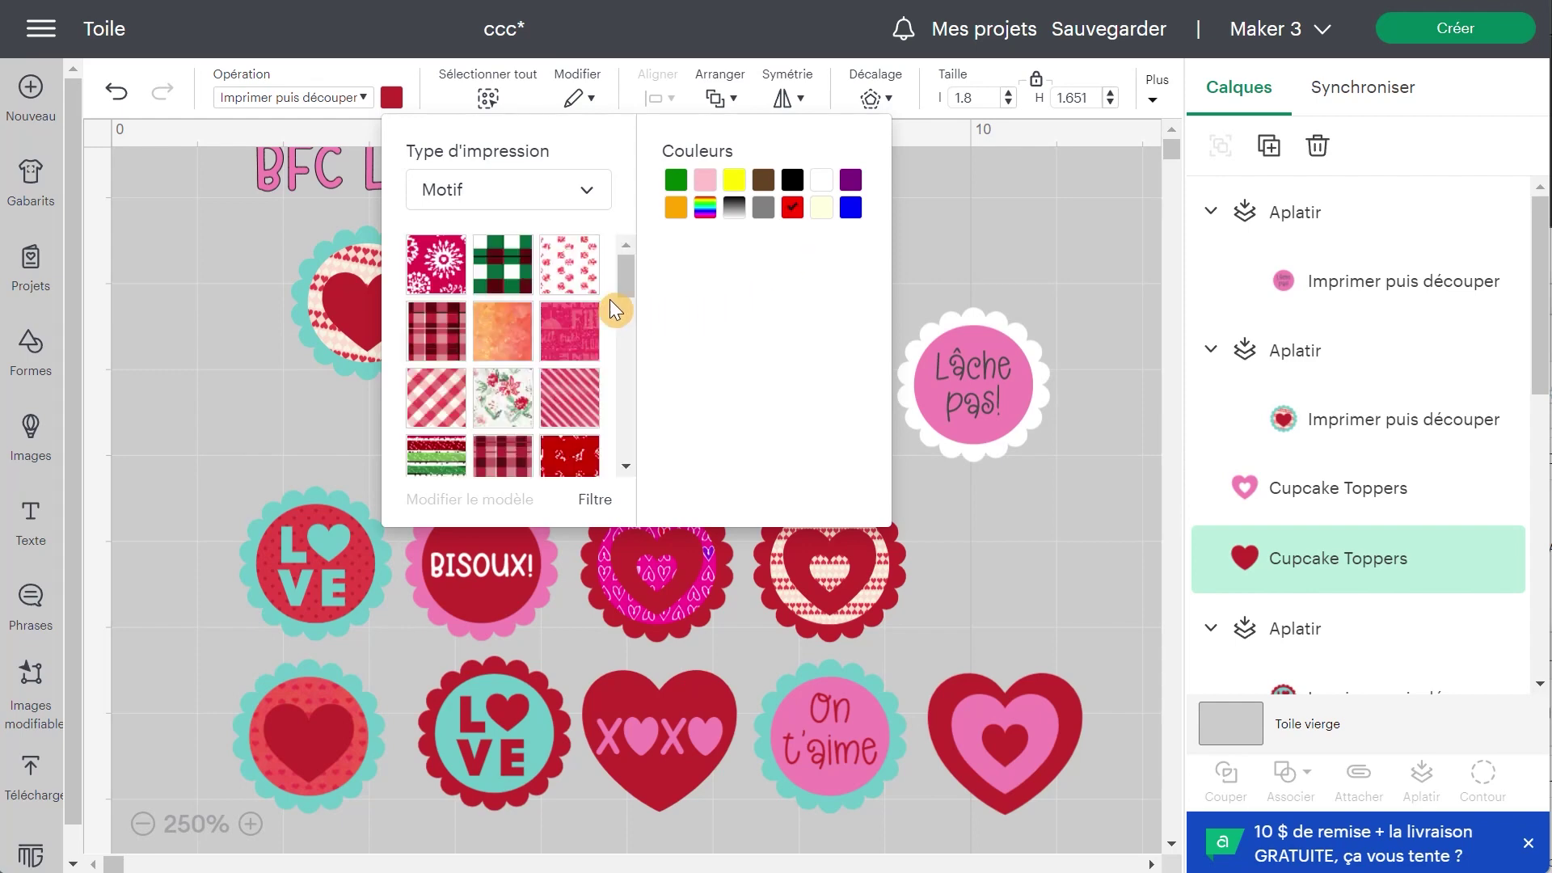
Fill the dark red heart layer with the uploaded Valentine heart pattern
{"action": "left_click_drag", "start_coordinate": [628, 278], "coordinate": [627, 409]}
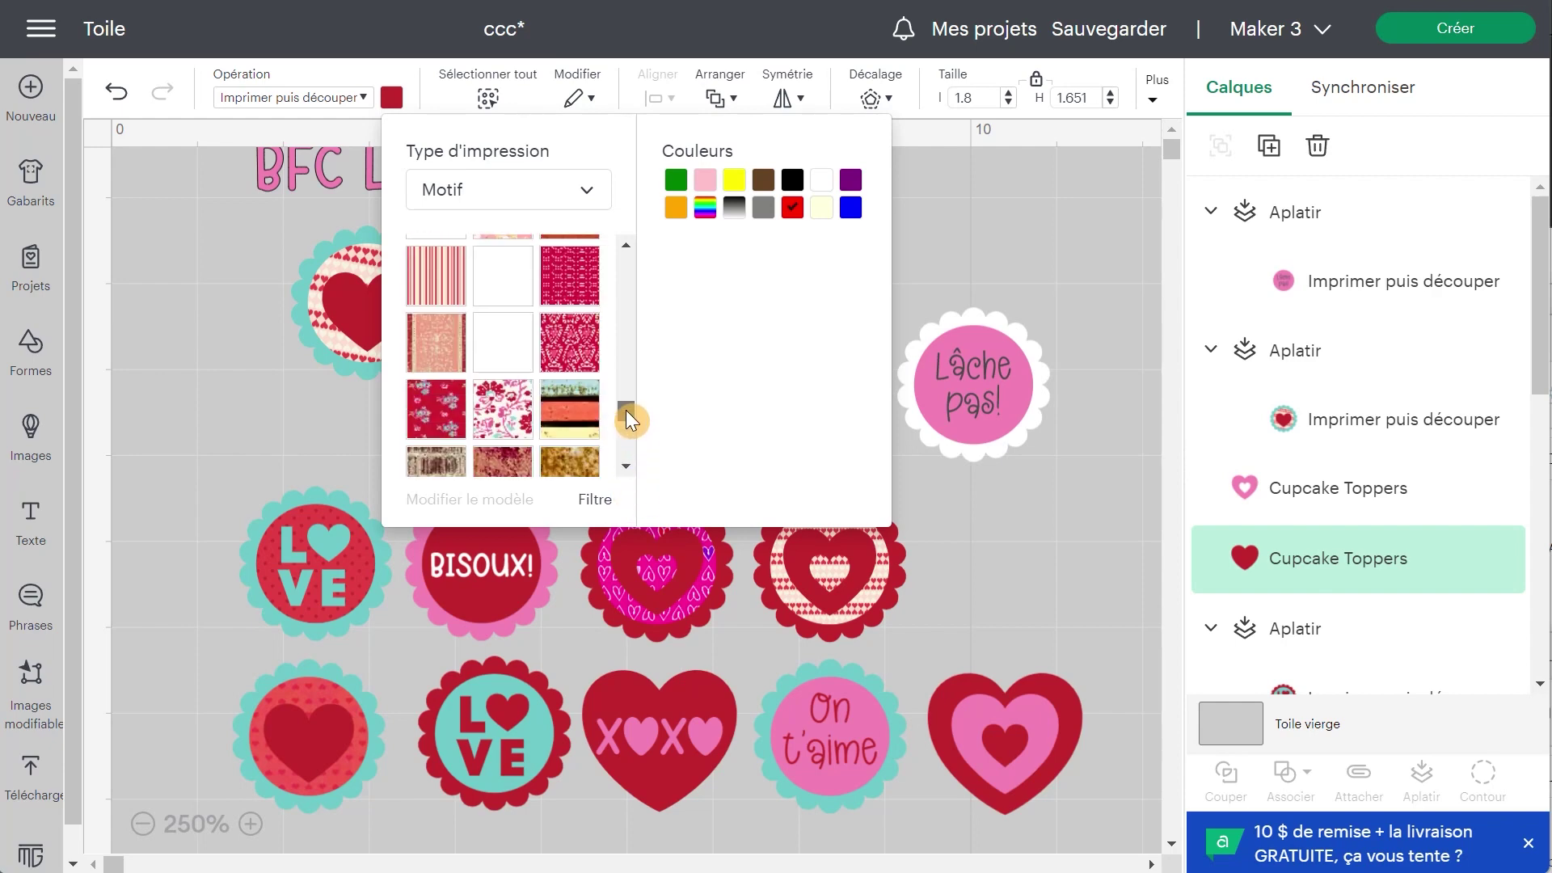
{"action": "left_click", "coordinate": [493, 421]}
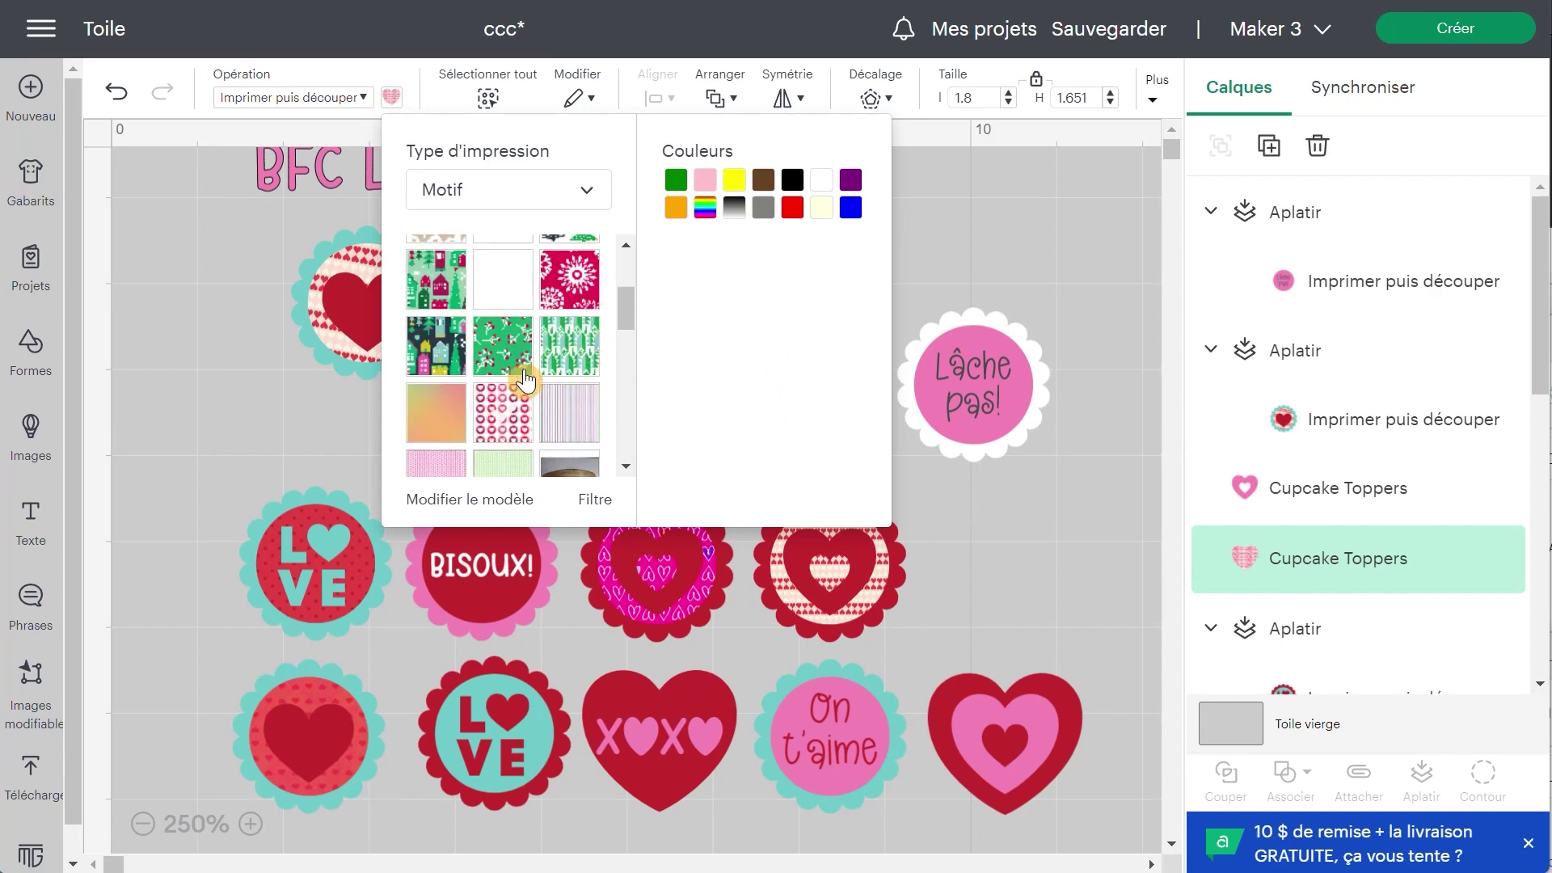
{"action": "scroll", "coordinate": [525, 380], "scroll_direction": "up", "scroll_amount": 3}
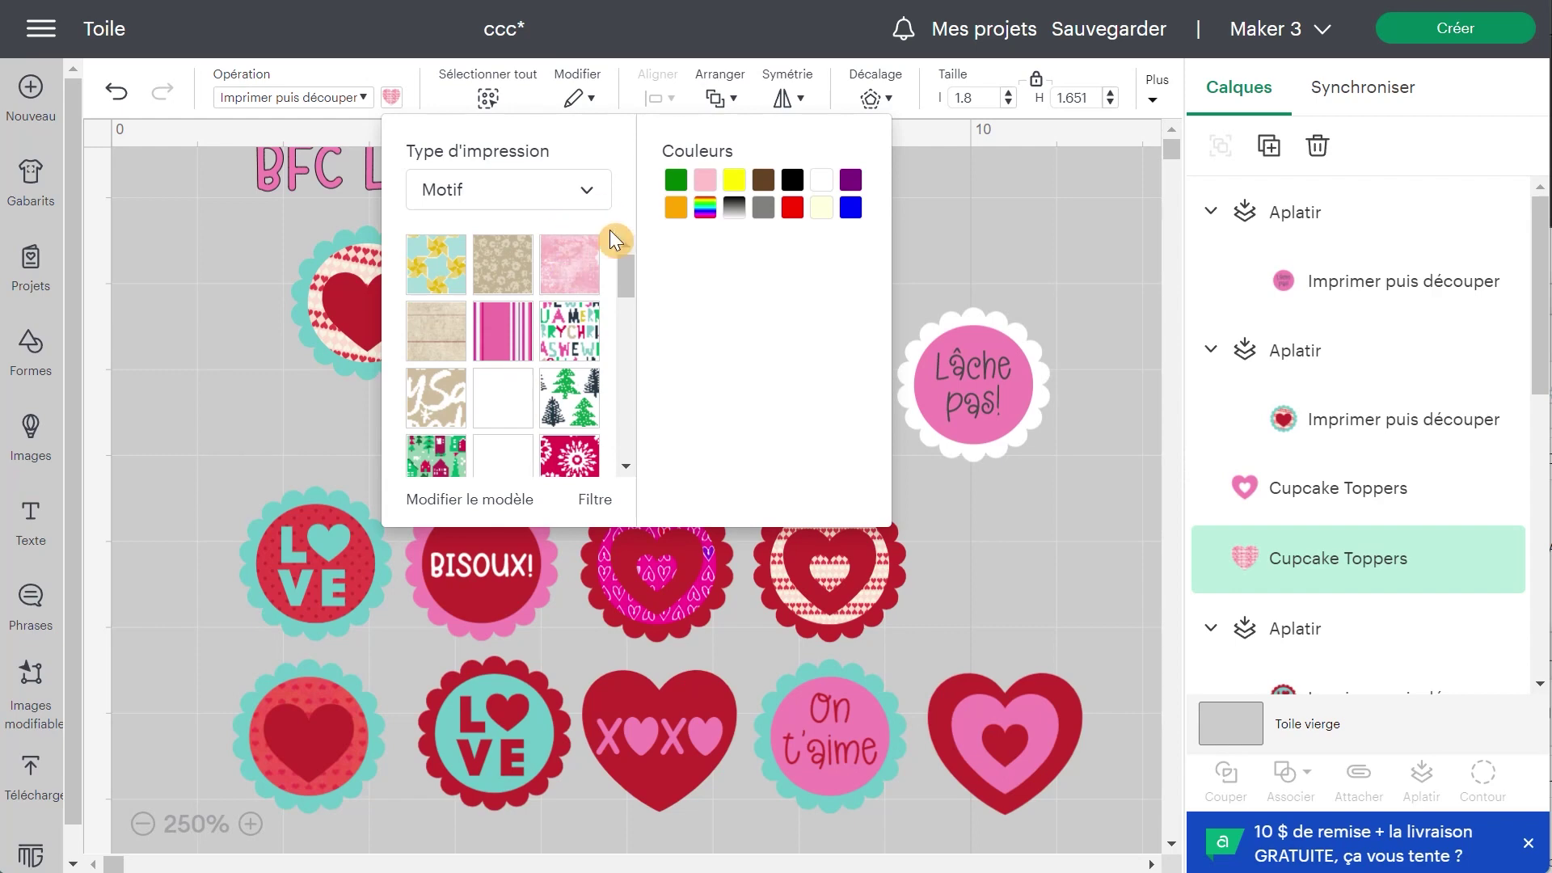
Edit the heart layer's pattern fill to enlarge the motif to a scale of 239
{"action": "scroll", "coordinate": [570, 383], "scroll_direction": "down", "scroll_amount": 3}
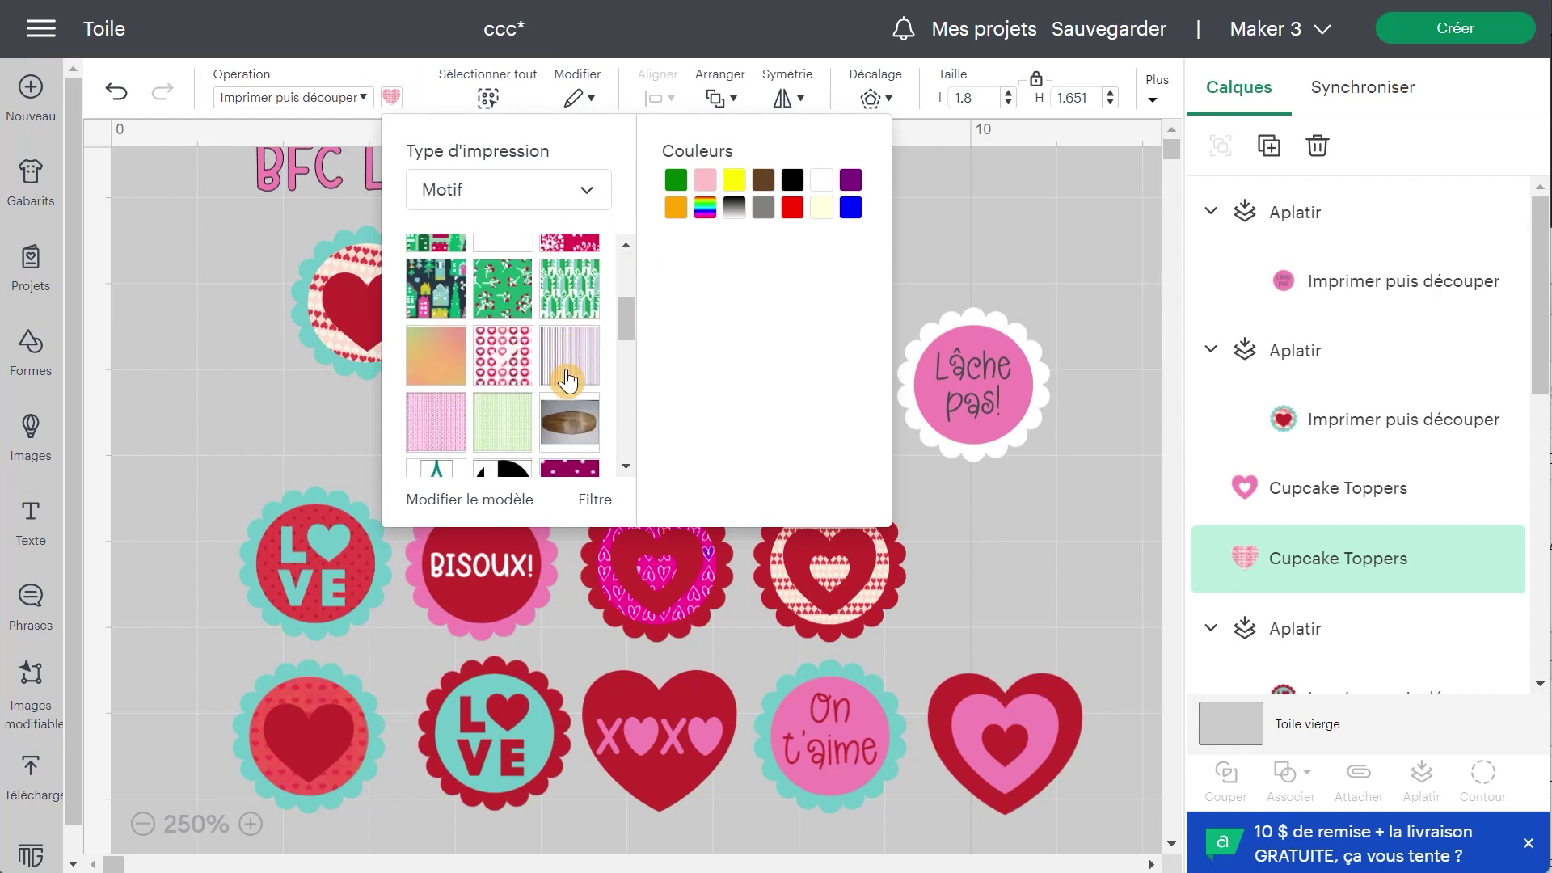
{"action": "left_click", "coordinate": [512, 496]}
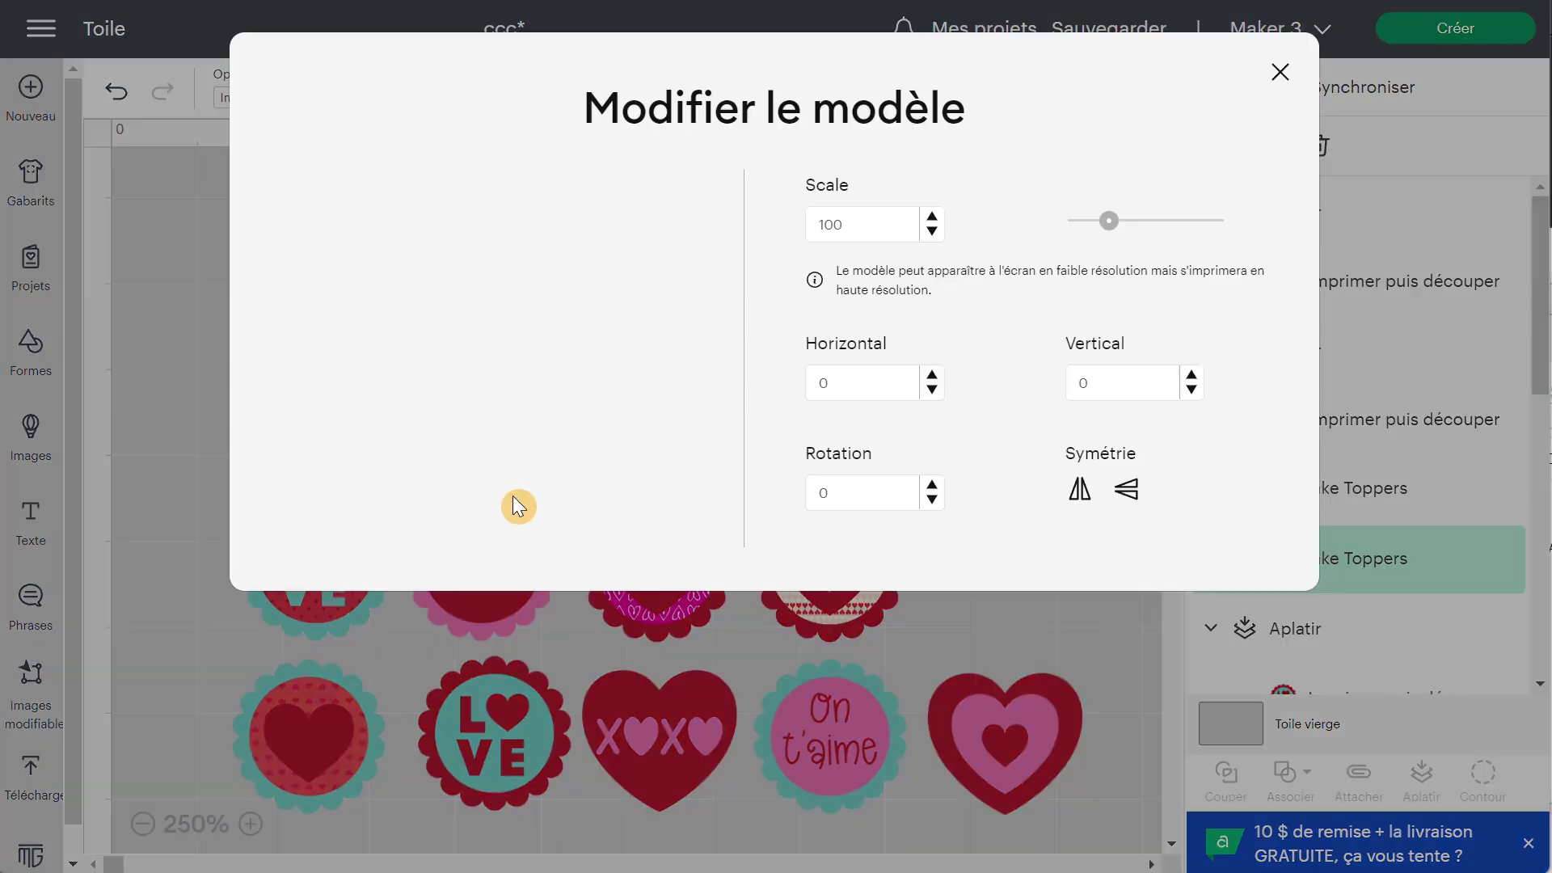
{"action": "left_click_drag", "start_coordinate": [1110, 222], "coordinate": [1157, 230]}
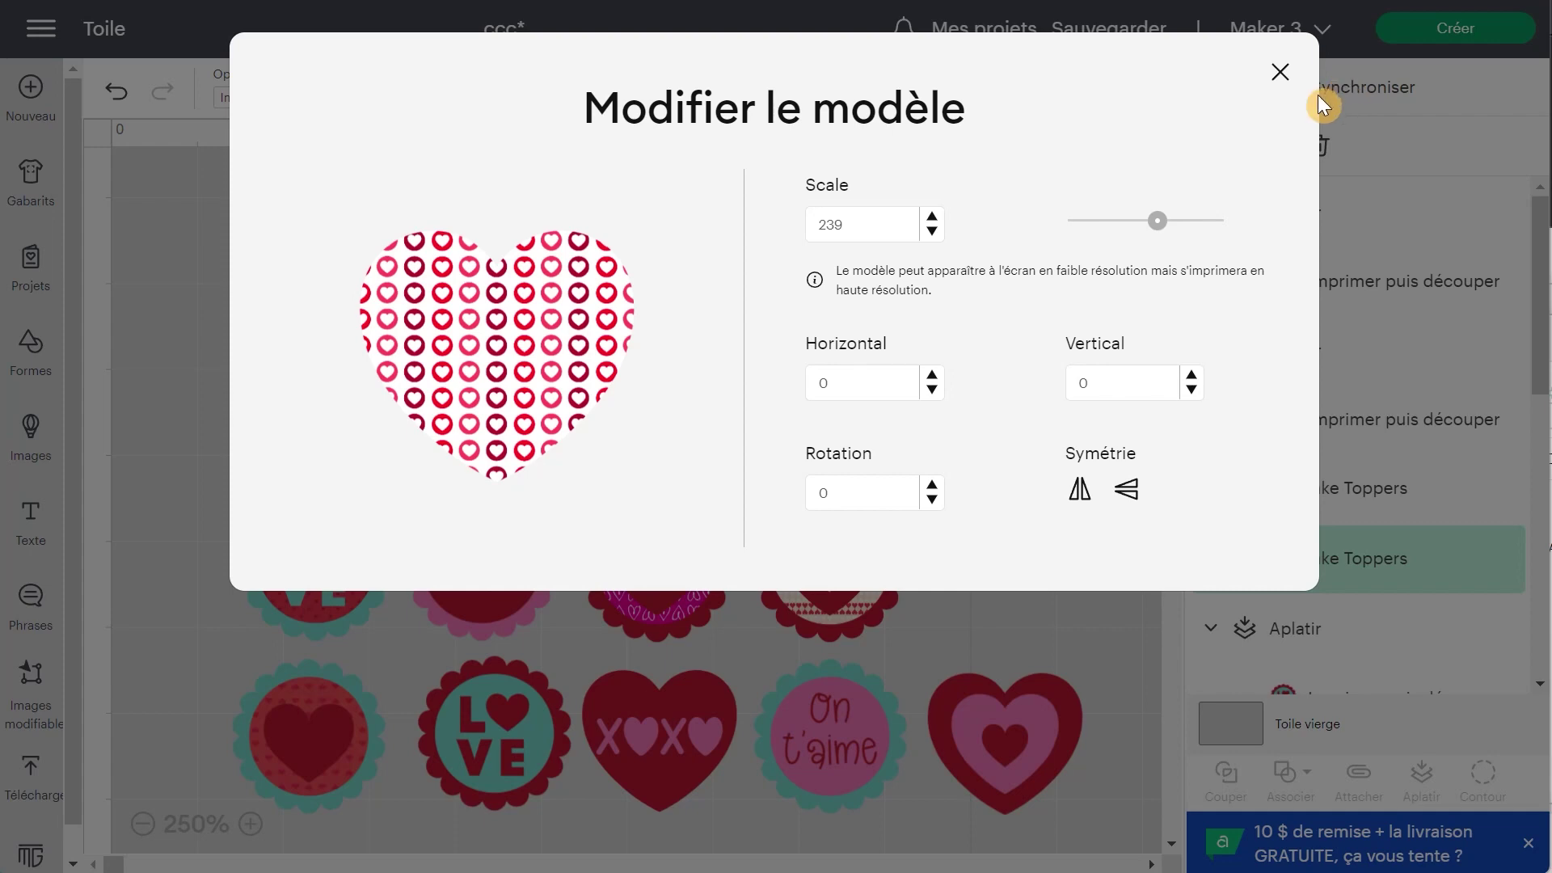
{"action": "left_click", "coordinate": [1279, 79]}
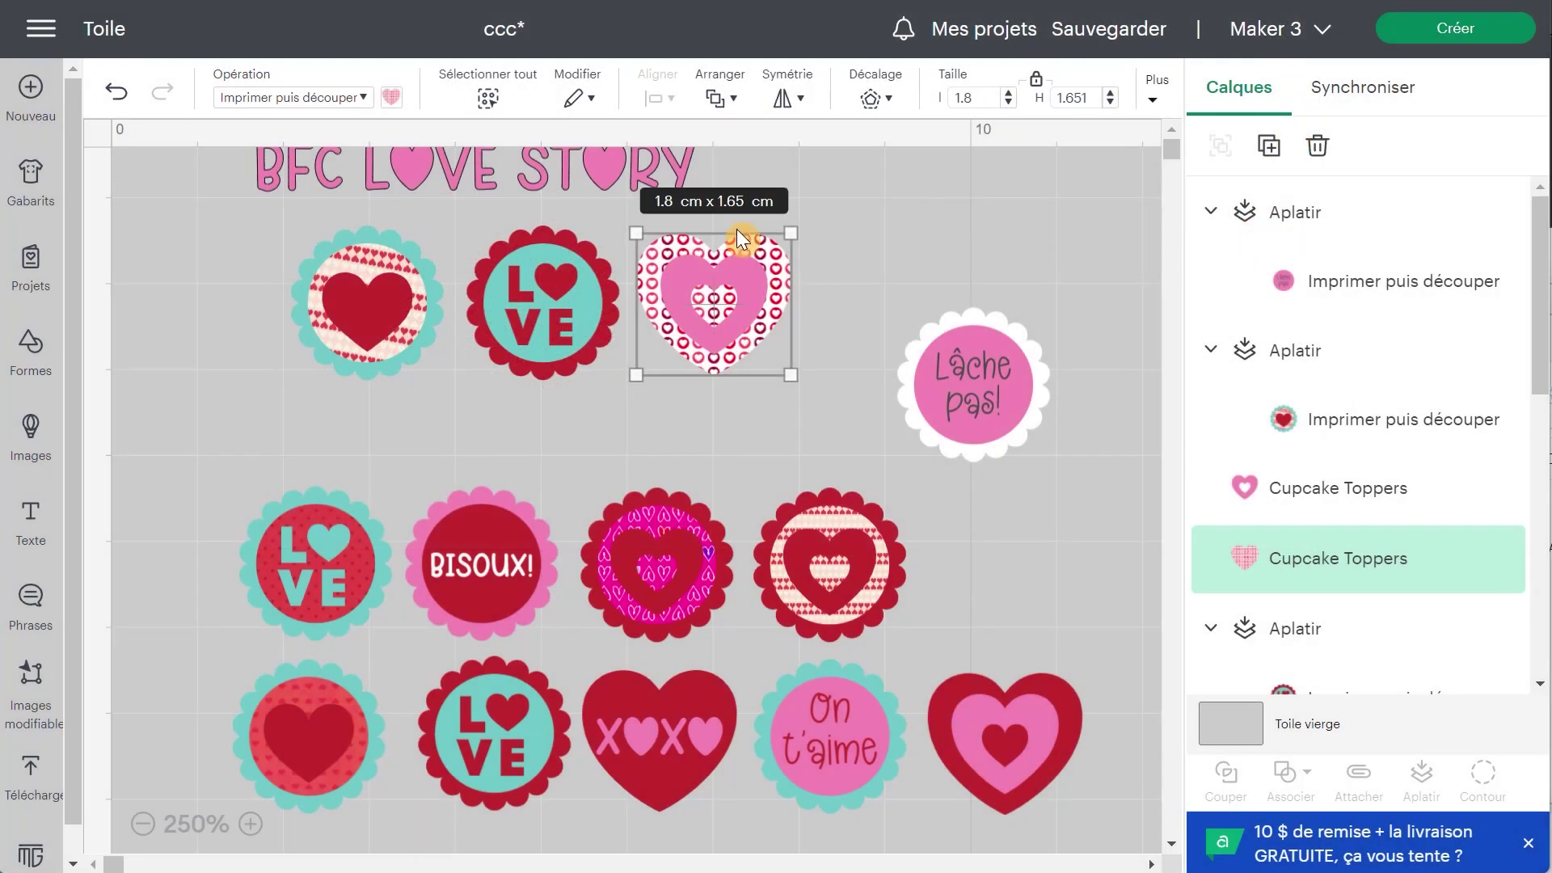
Flatten the patterned heart and the pink heart on top of it into one printable image
{"action": "left_click", "coordinate": [865, 271]}
{"action": "left_click", "coordinate": [729, 293]}
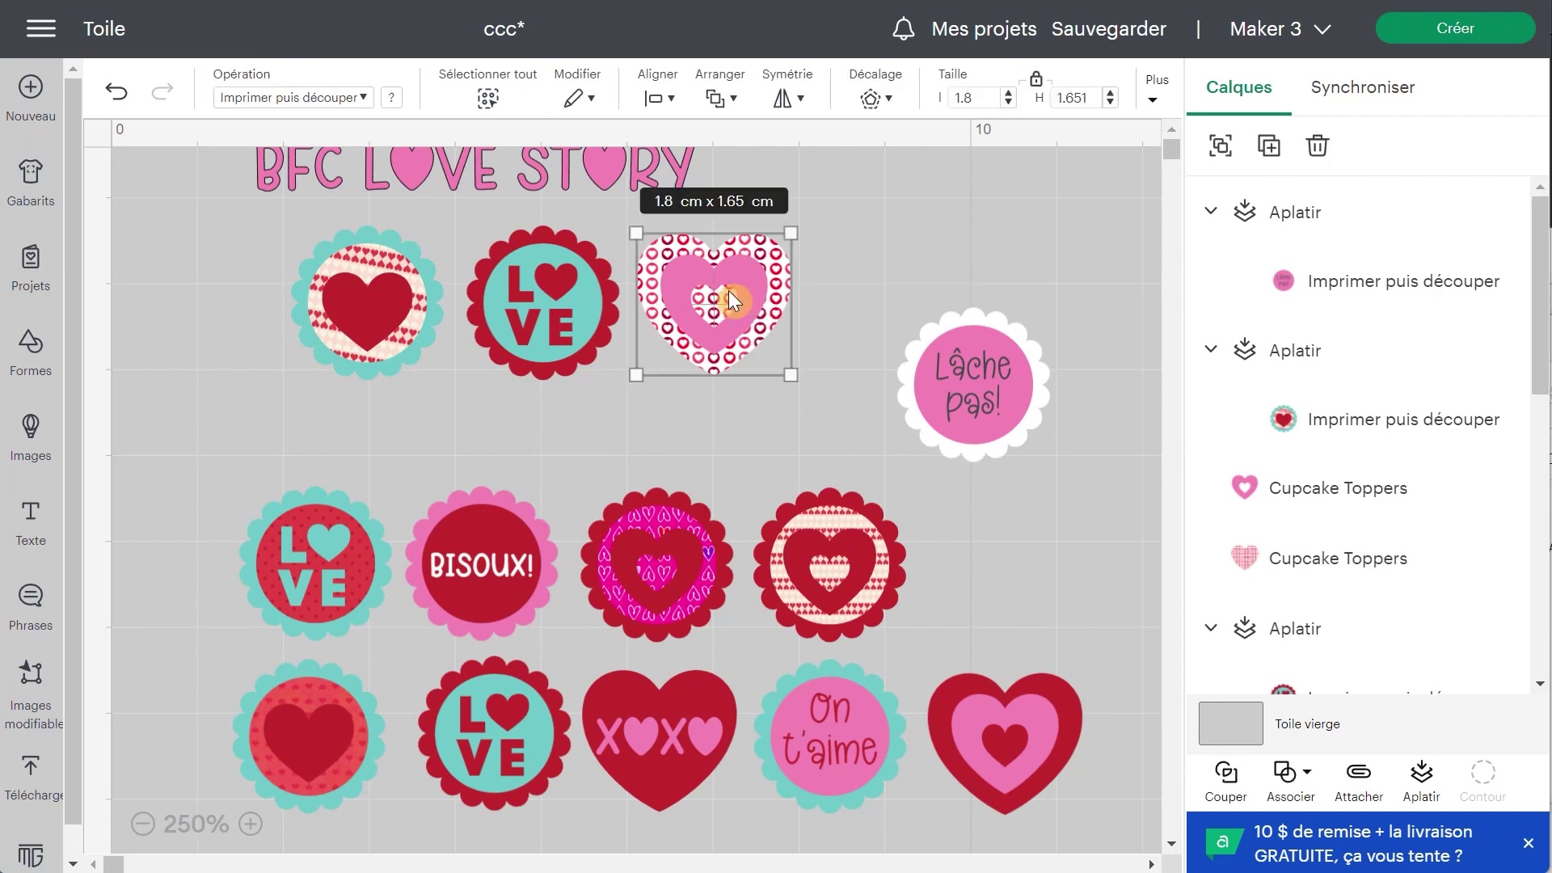
{"action": "left_click", "coordinate": [1421, 775]}
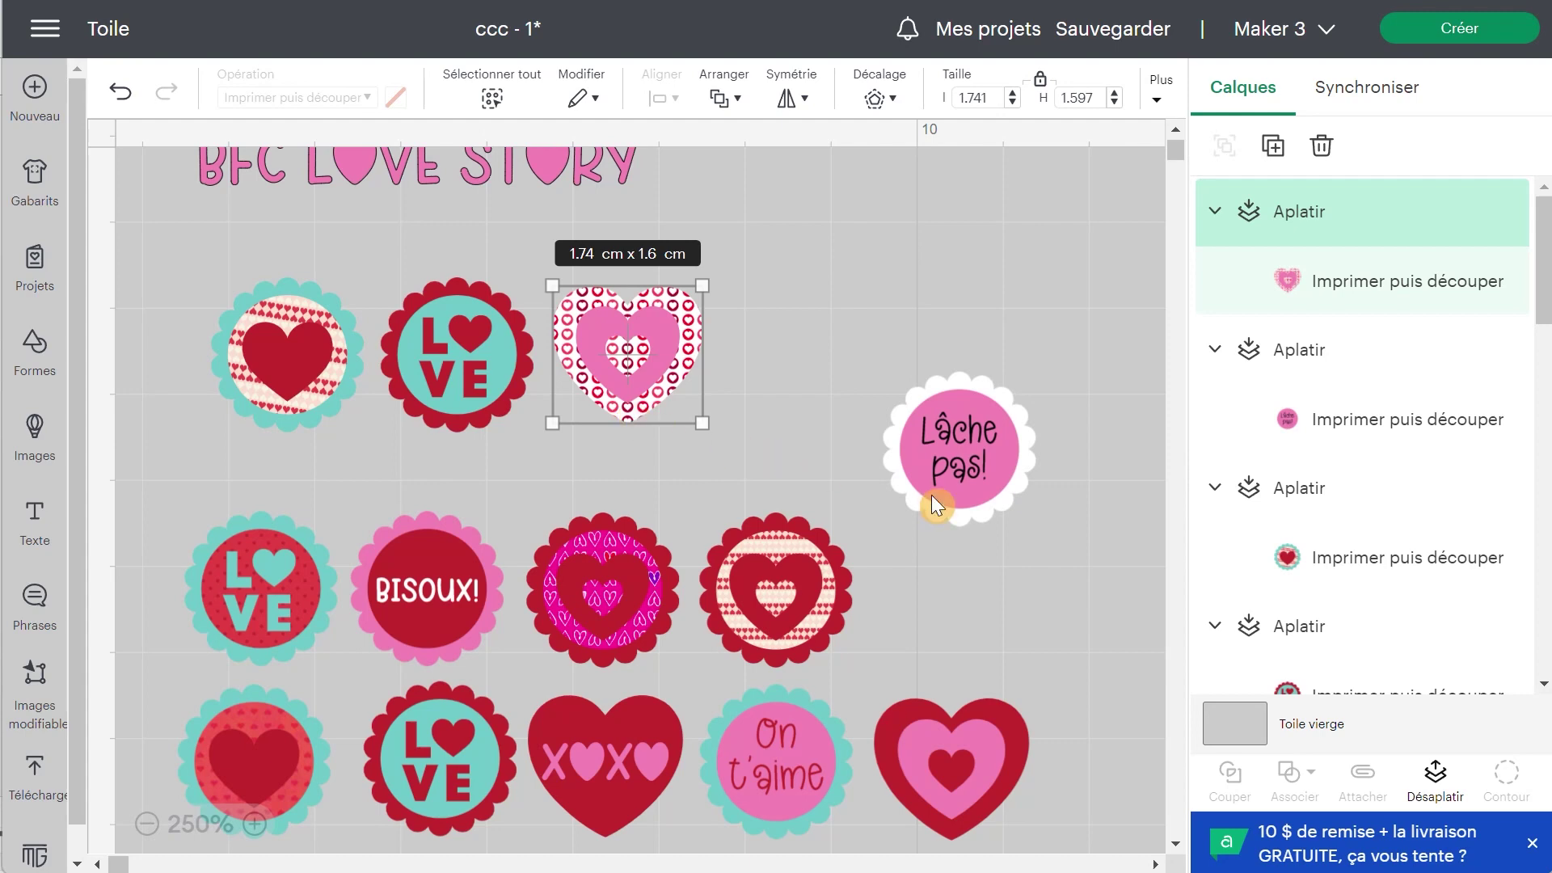
Unflatten the patterned heart topper and set its patterned layer's print type to Color in dark red
{"action": "left_click", "coordinate": [1434, 775]}
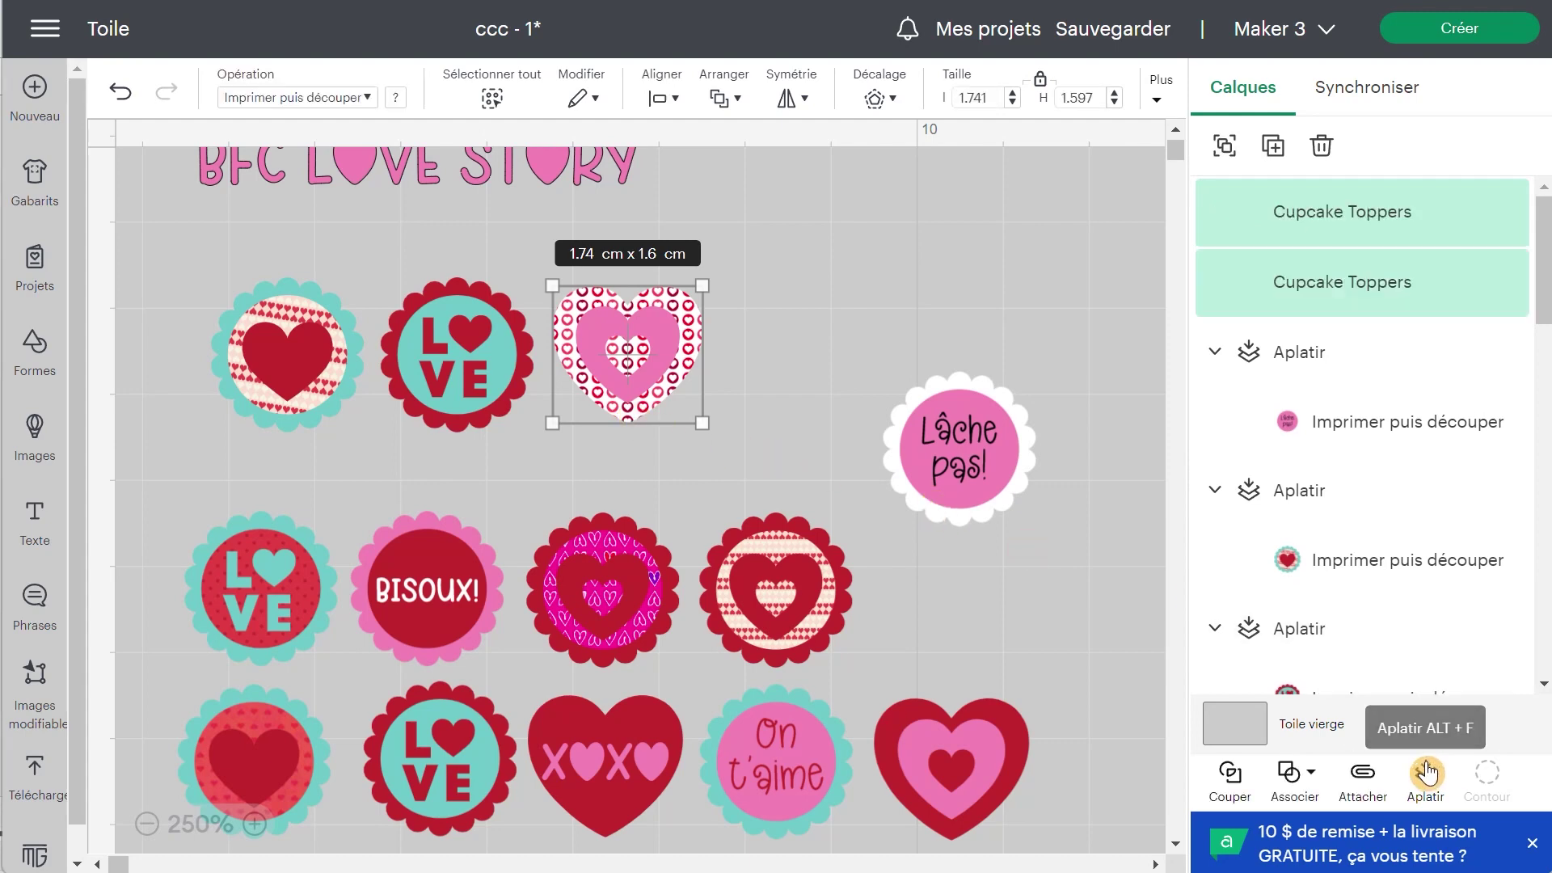
{"action": "left_click", "coordinate": [1264, 297]}
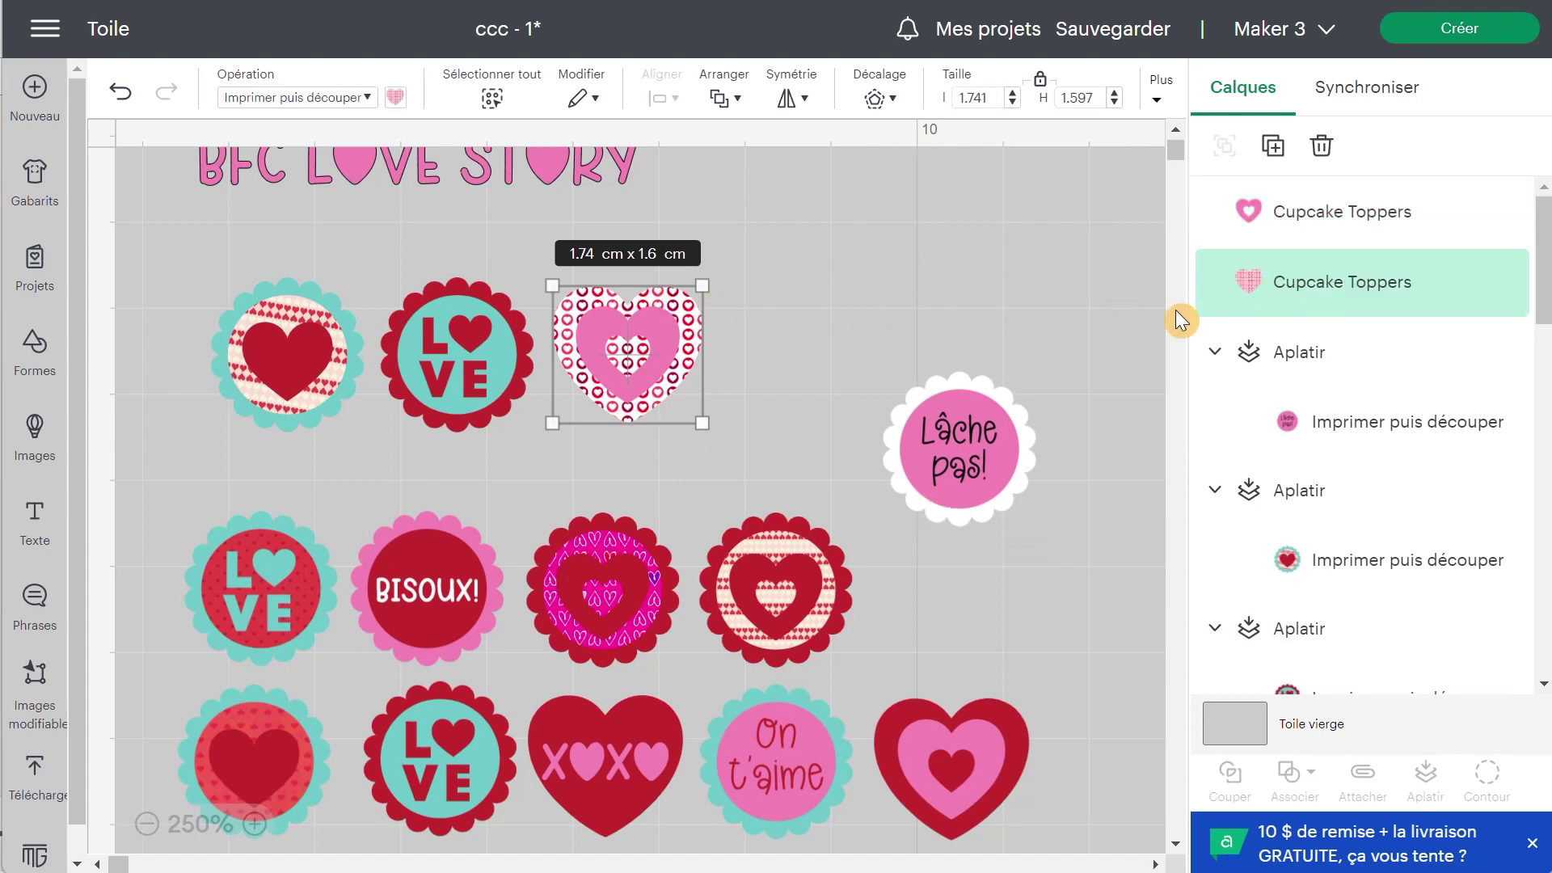
{"action": "left_click", "coordinate": [394, 99]}
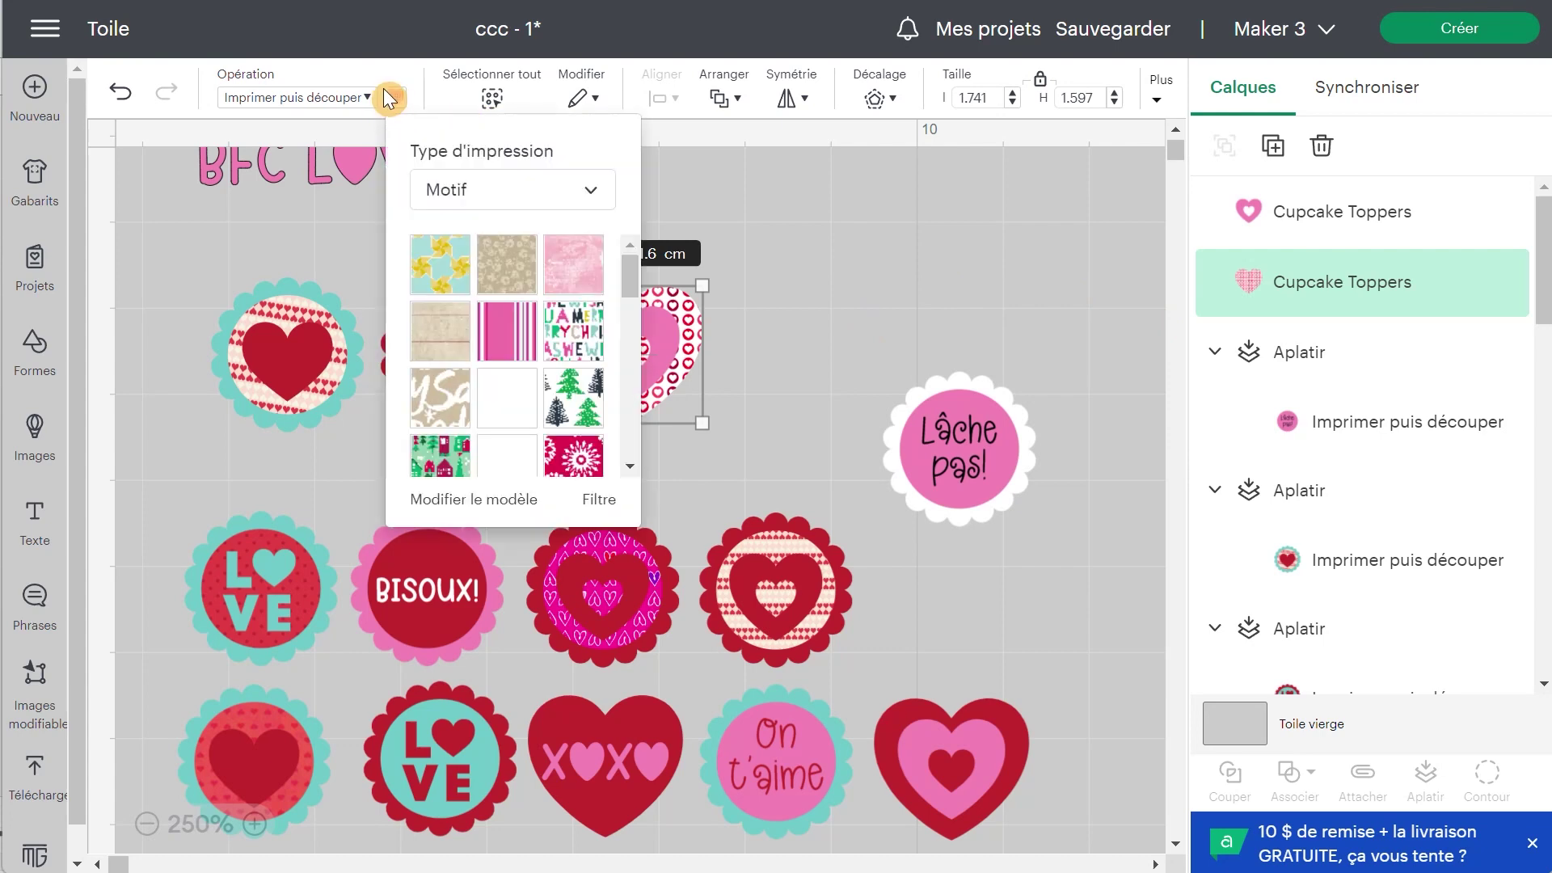
{"action": "left_click", "coordinate": [446, 193]}
{"action": "left_click", "coordinate": [513, 248]}
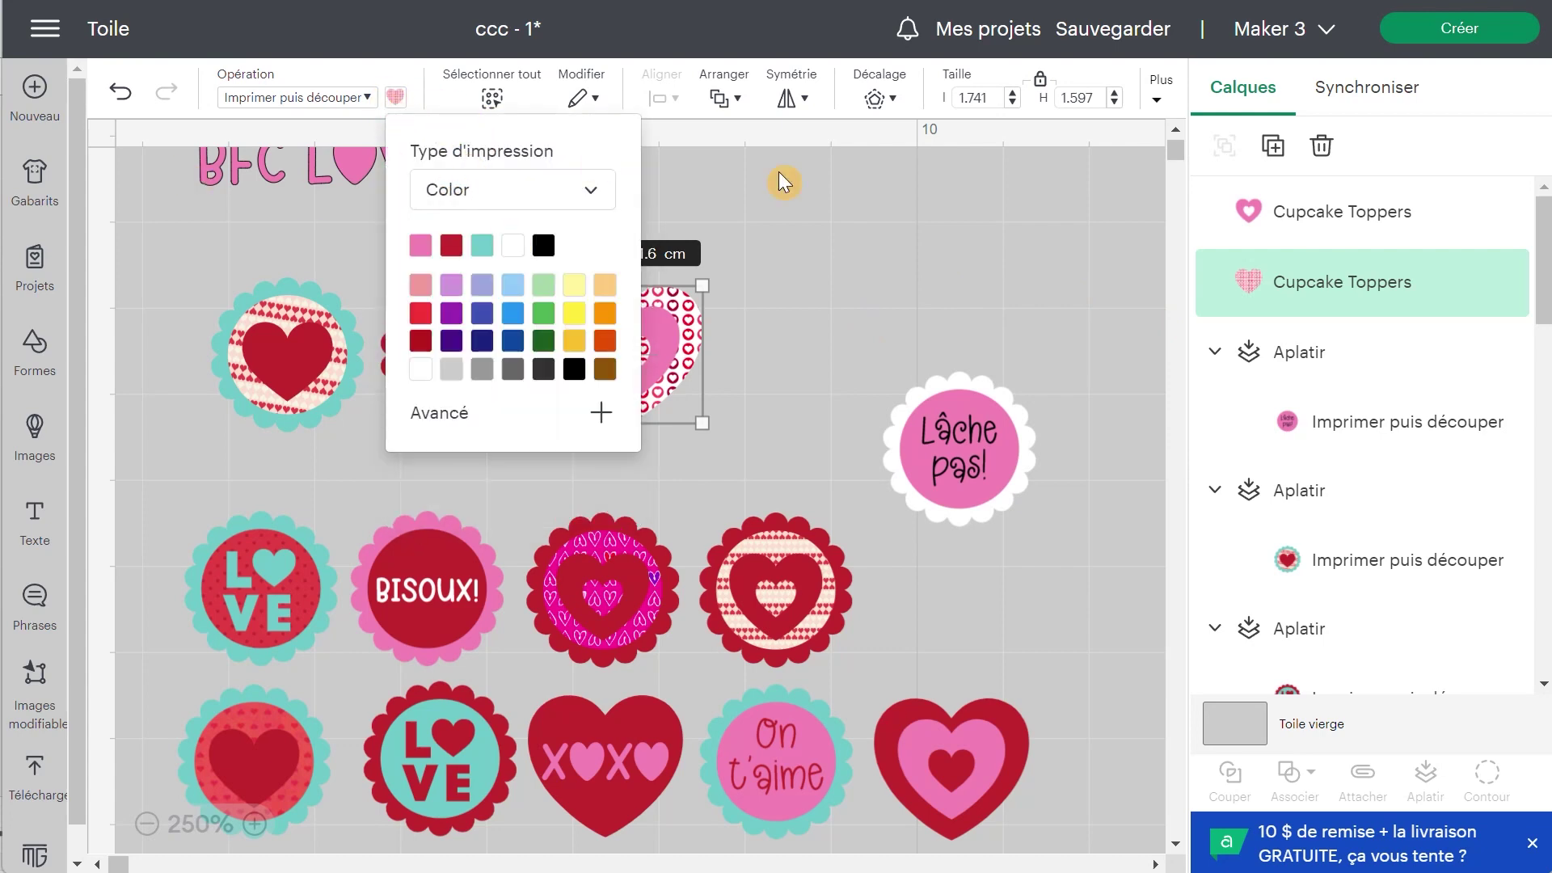
{"action": "left_click", "coordinate": [451, 245]}
Move the dark red heart off the pink heart to the empty area above and to its right
{"action": "left_click", "coordinate": [731, 329]}
{"action": "left_click_drag", "start_coordinate": [692, 327], "coordinate": [842, 245]}
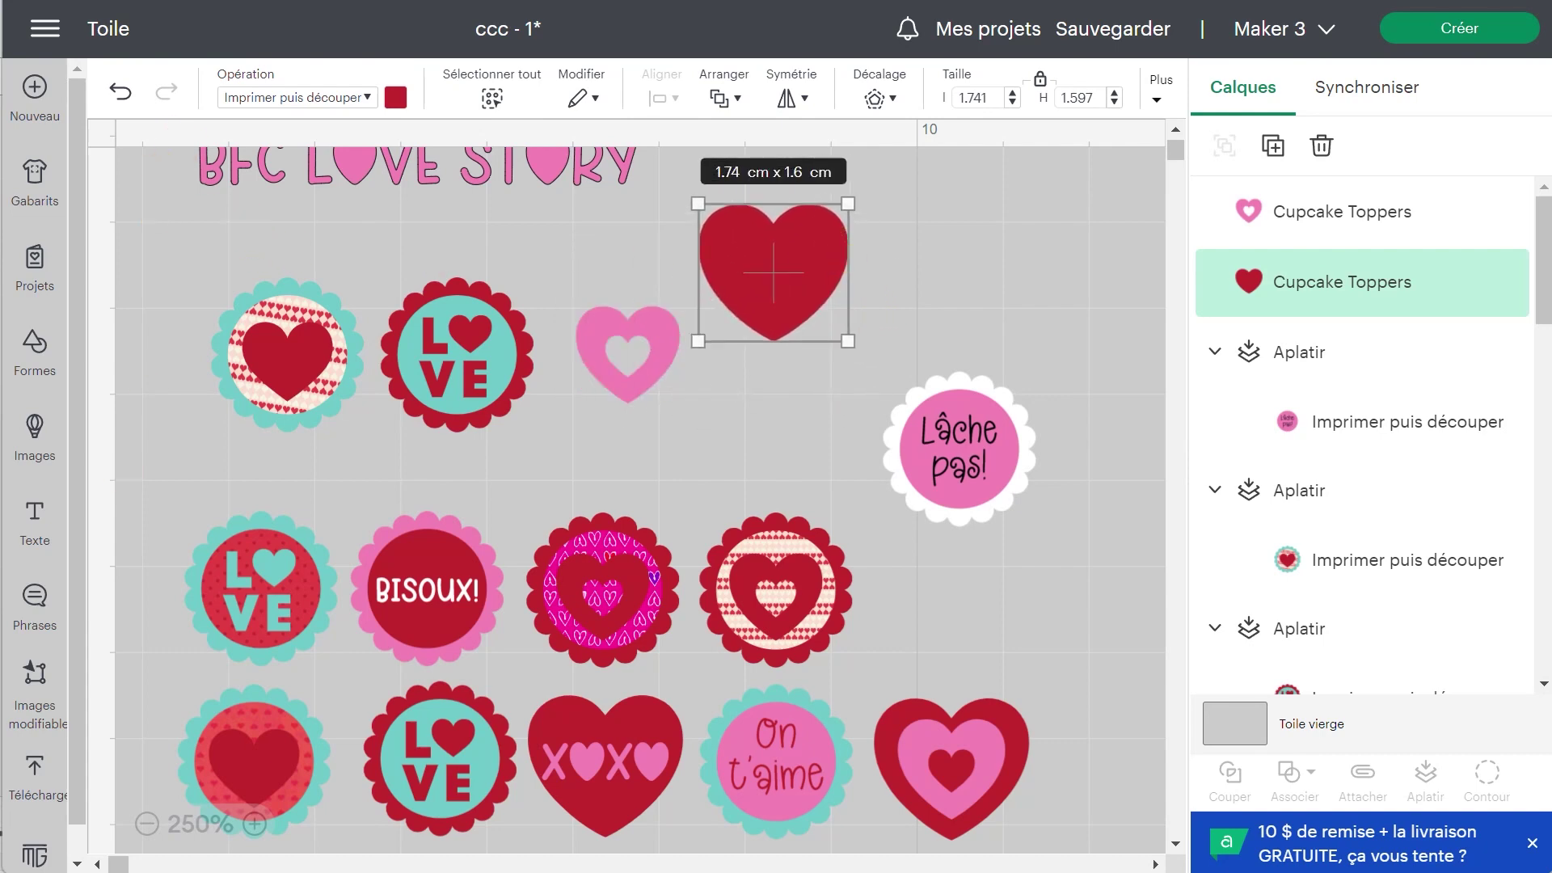
Load Valentine Digital Papers 002 PR-02 as a new image upload with the Complexe image type
{"action": "left_click", "coordinate": [35, 784]}
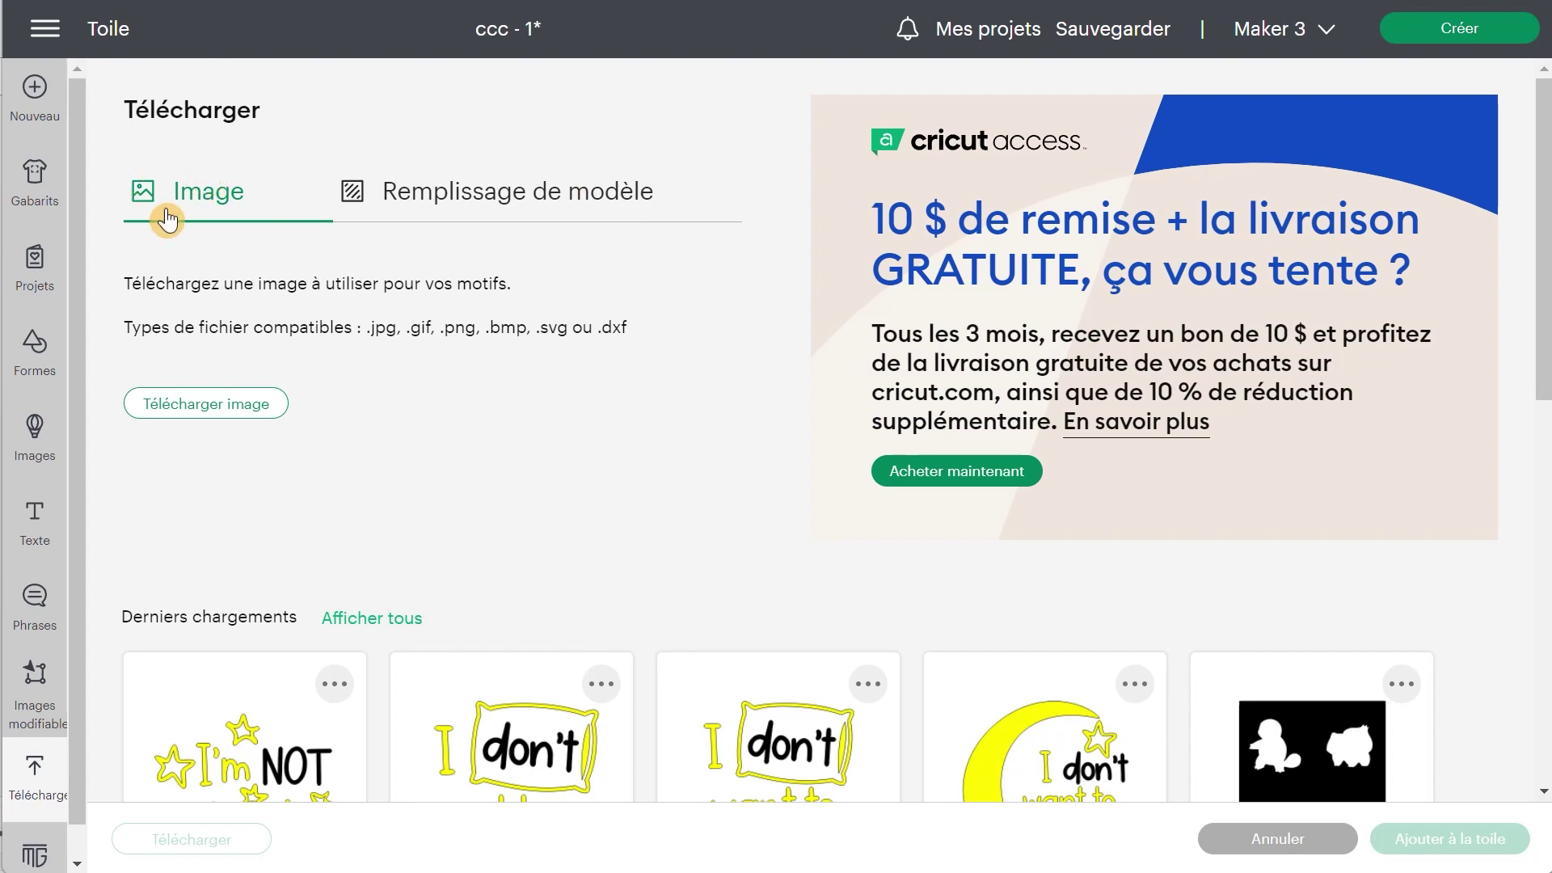
{"action": "left_click", "coordinate": [731, 436]}
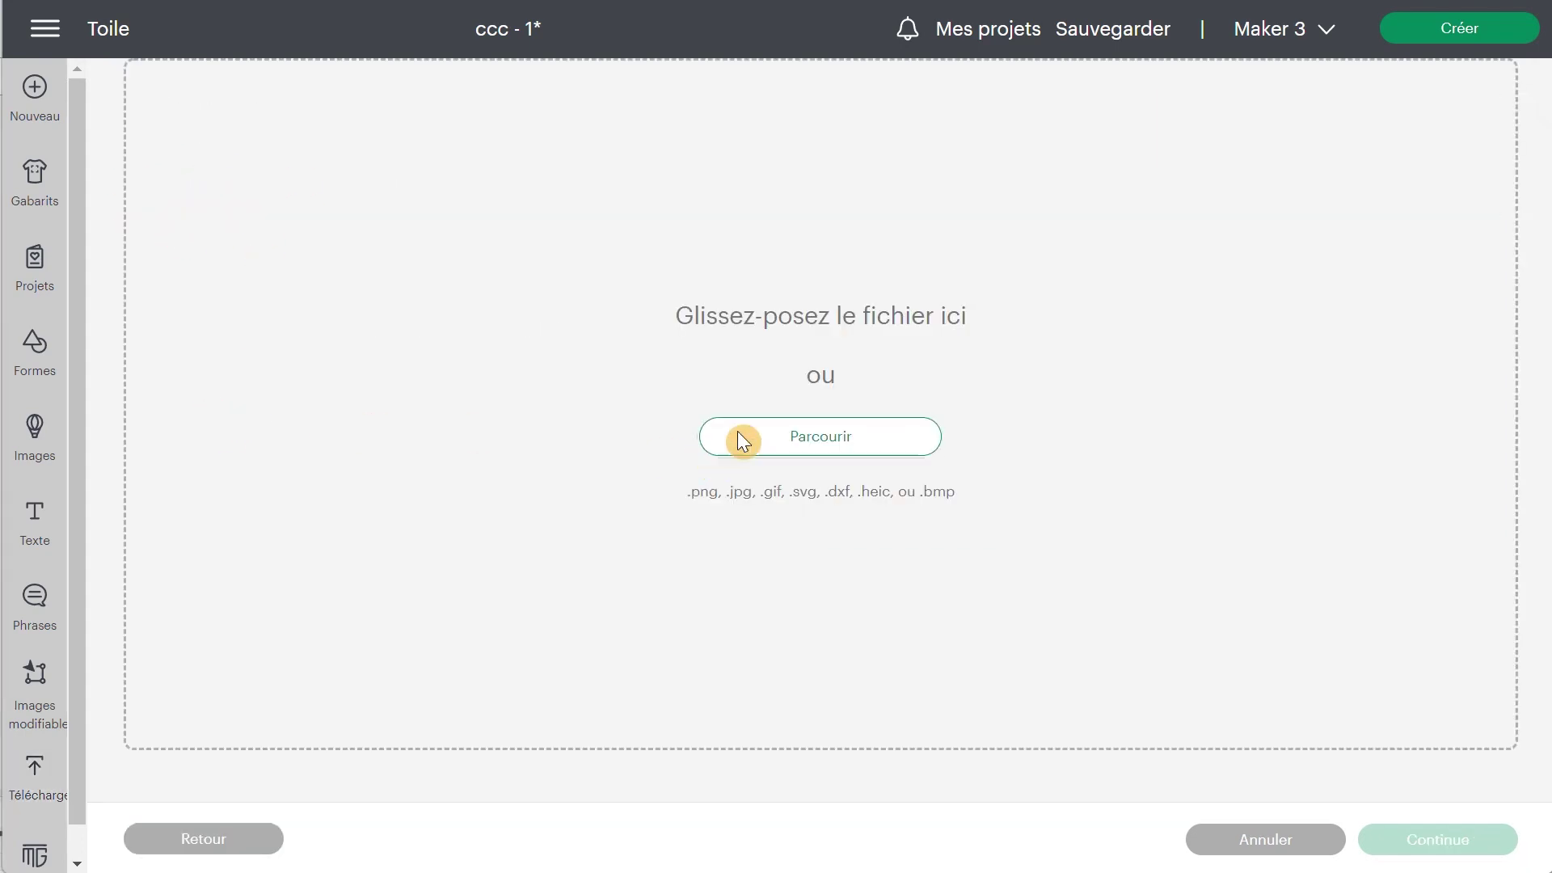
{"action": "left_click", "coordinate": [809, 235]}
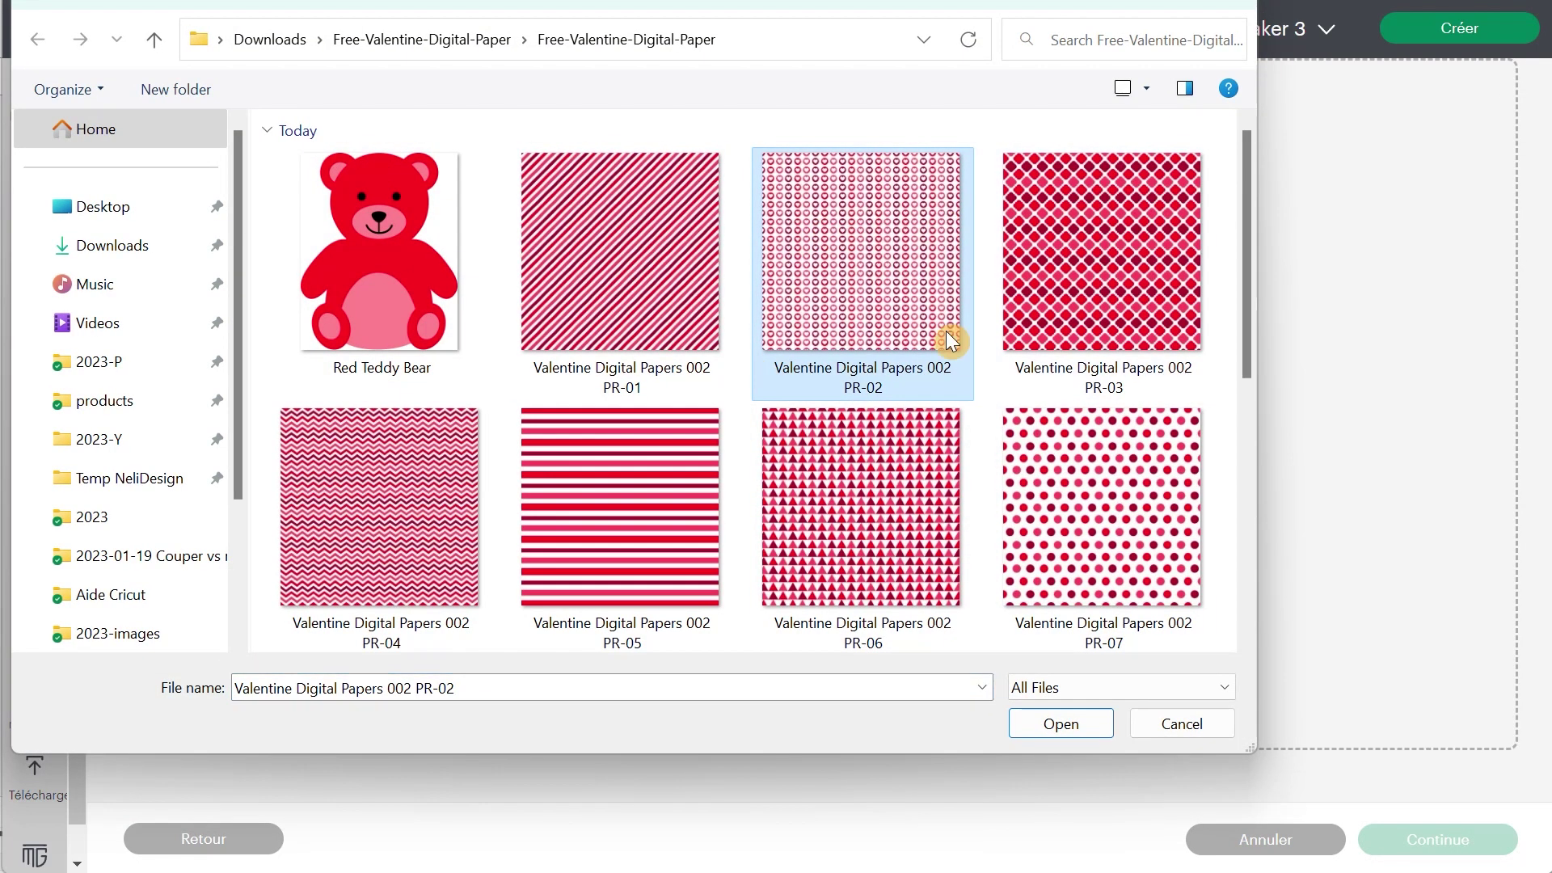
{"action": "left_click", "coordinate": [1060, 723]}
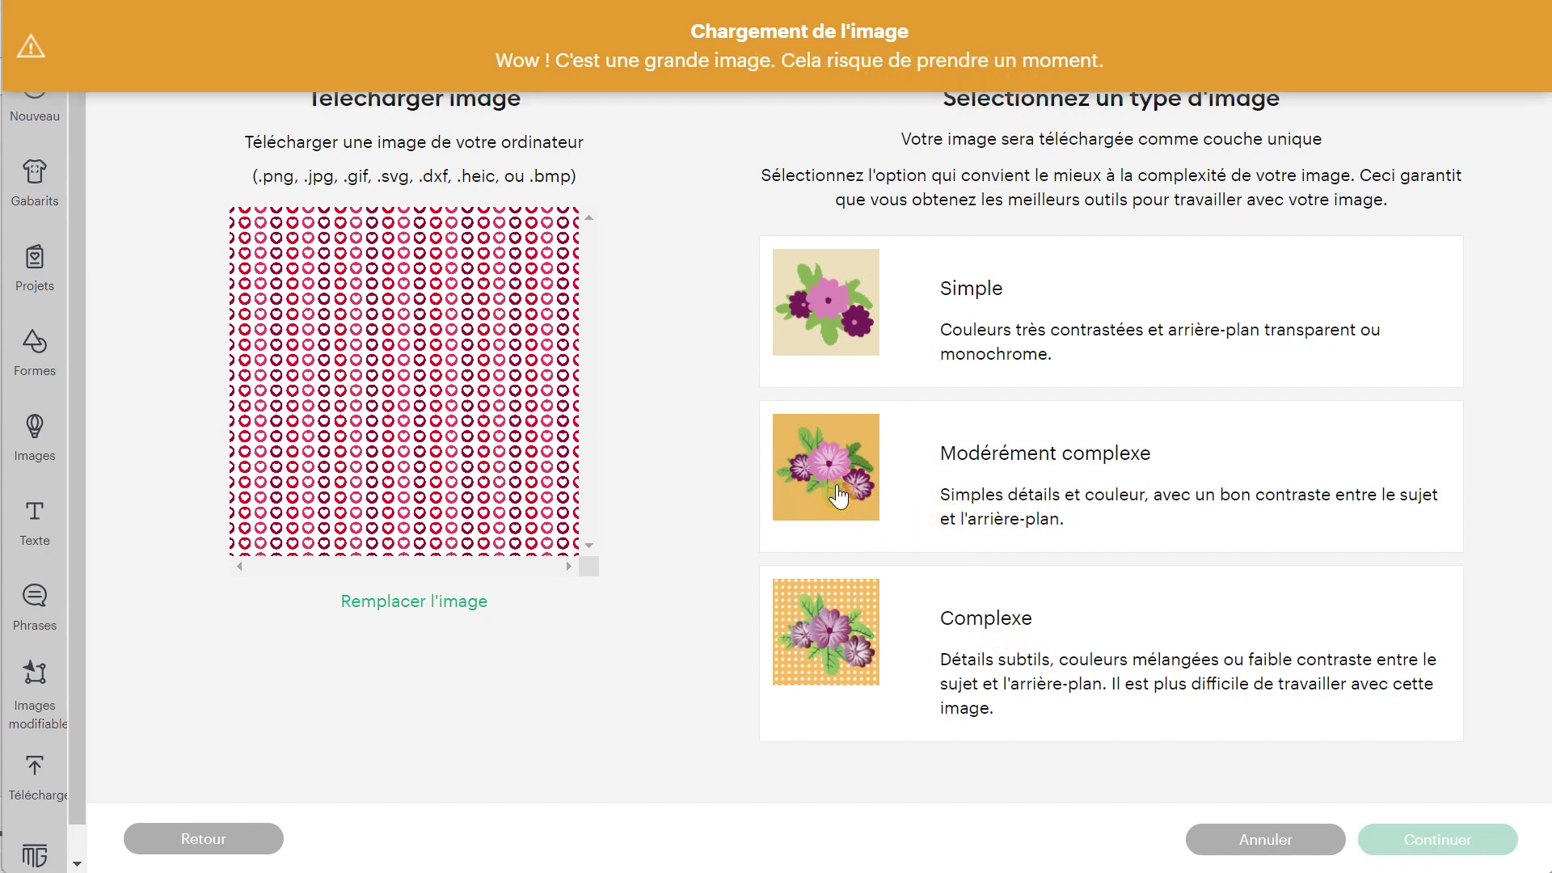
{"action": "left_click", "coordinate": [1065, 716]}
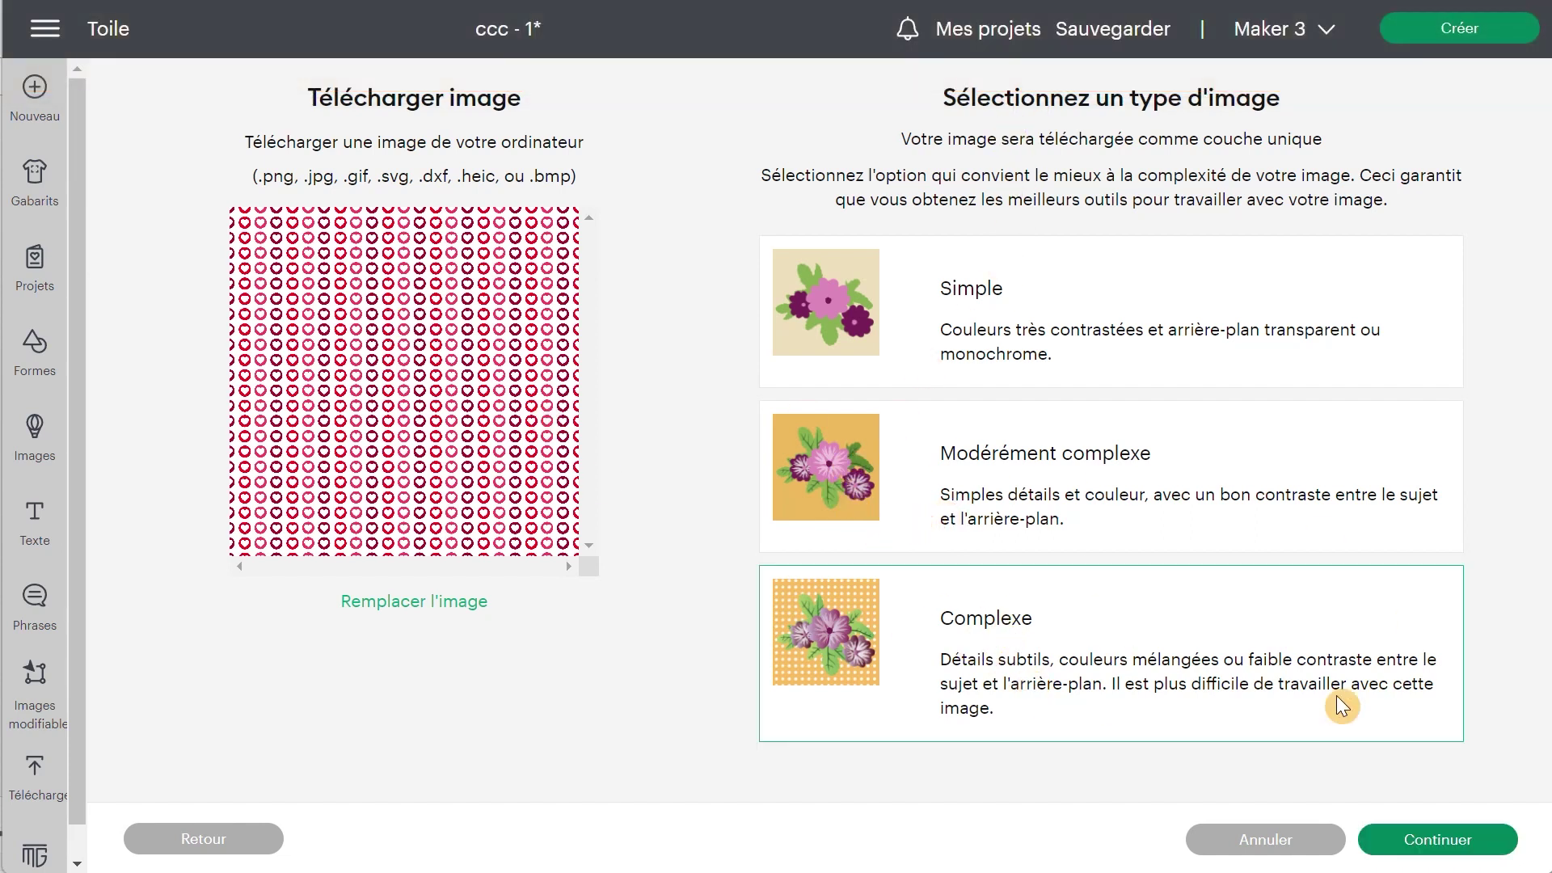
{"action": "left_click", "coordinate": [1499, 850]}
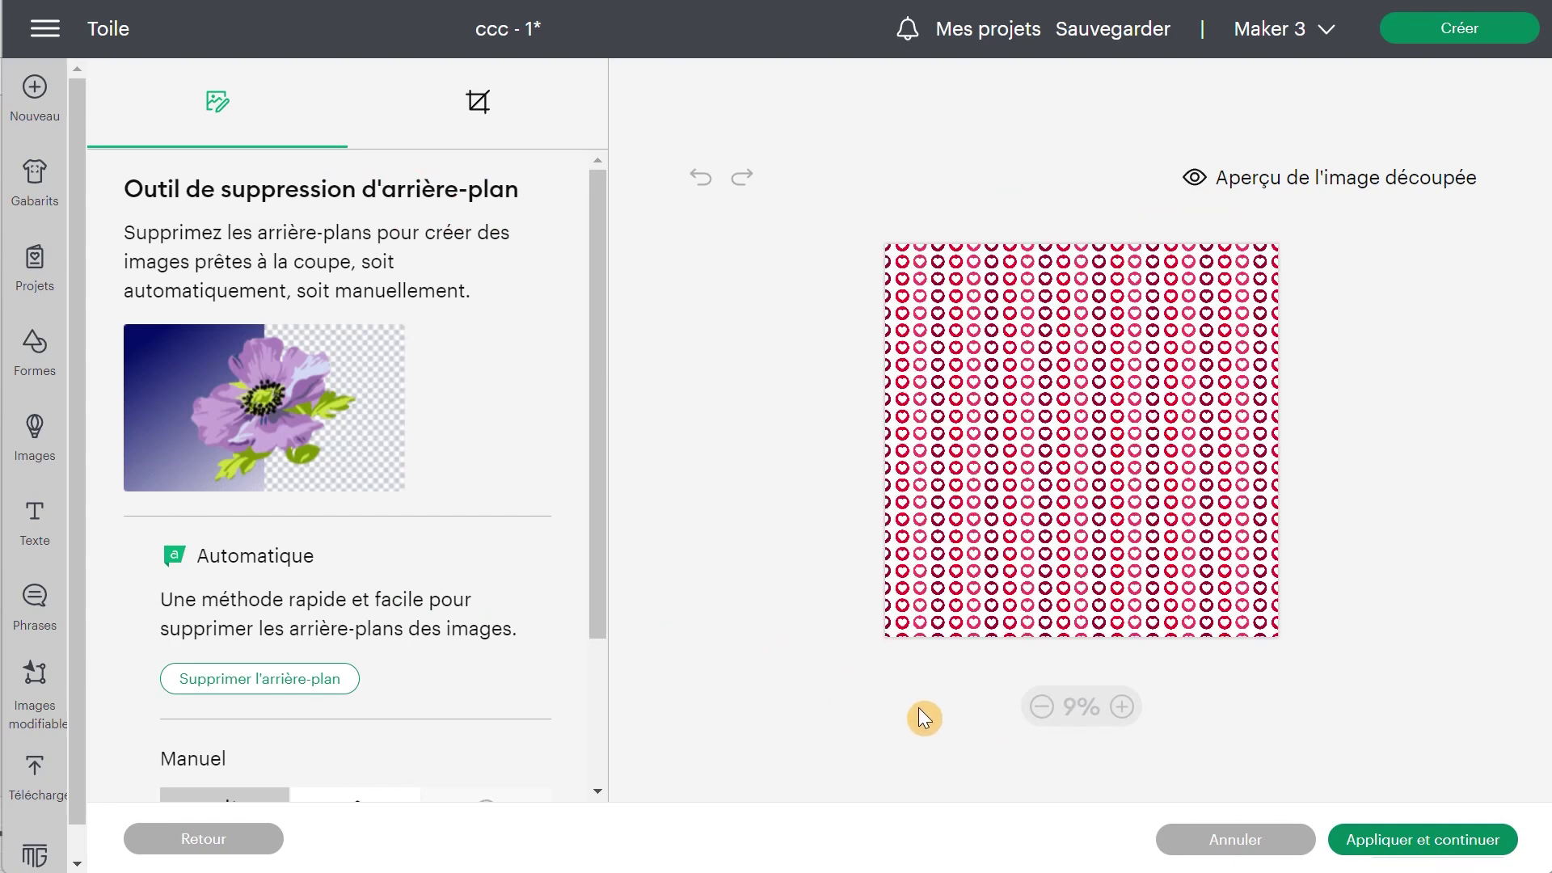
Upload the paper with its background intact as an Imprimer puis découper image and add it to the canvas
{"action": "left_click", "coordinate": [1410, 849]}
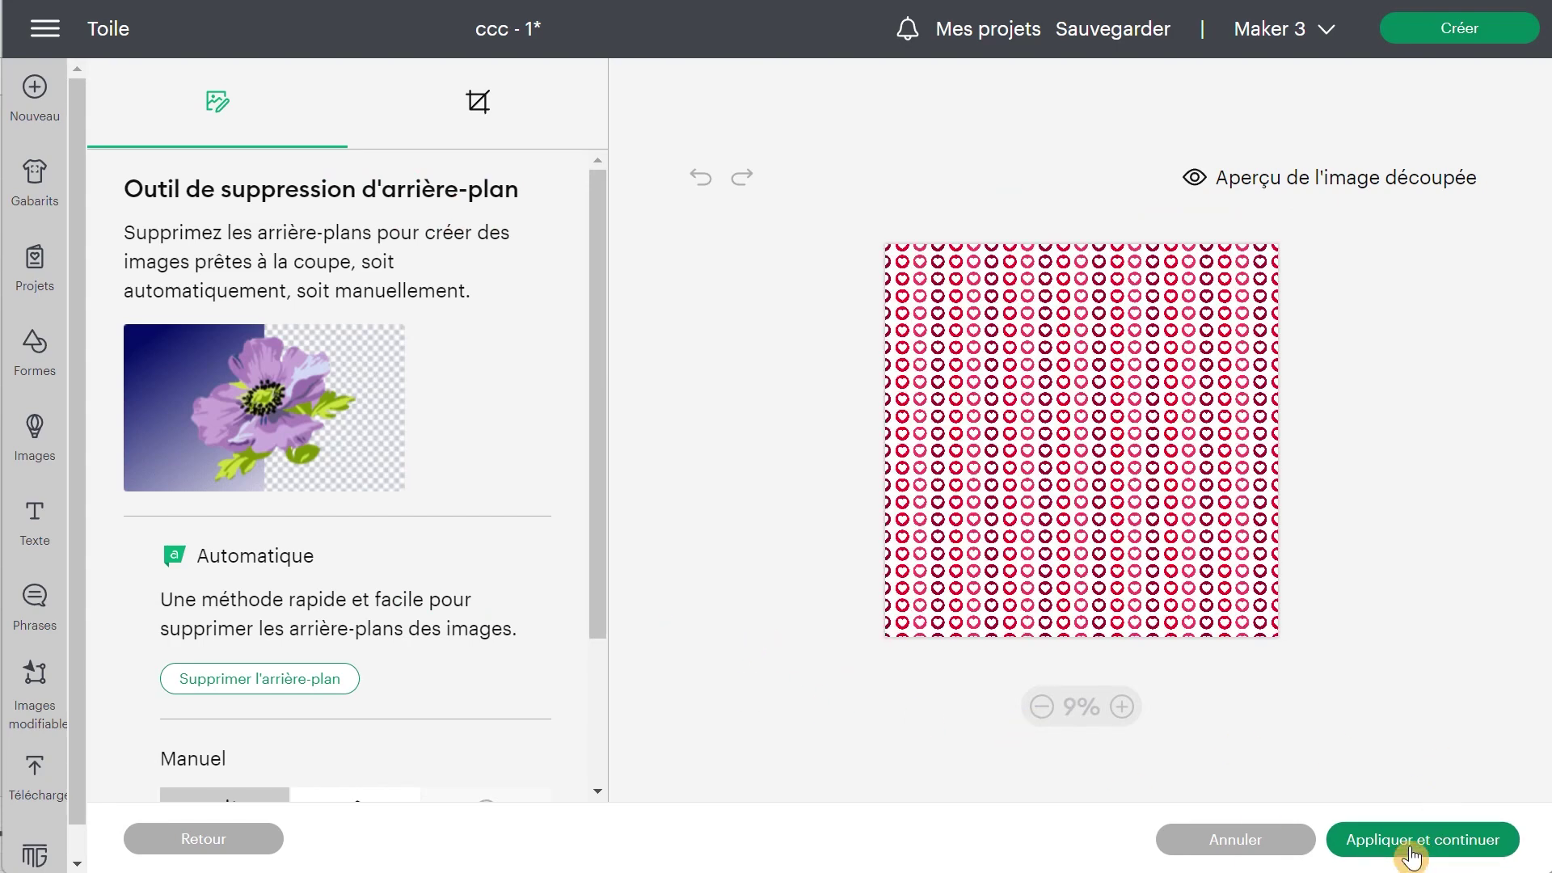
{"action": "left_click", "coordinate": [899, 514]}
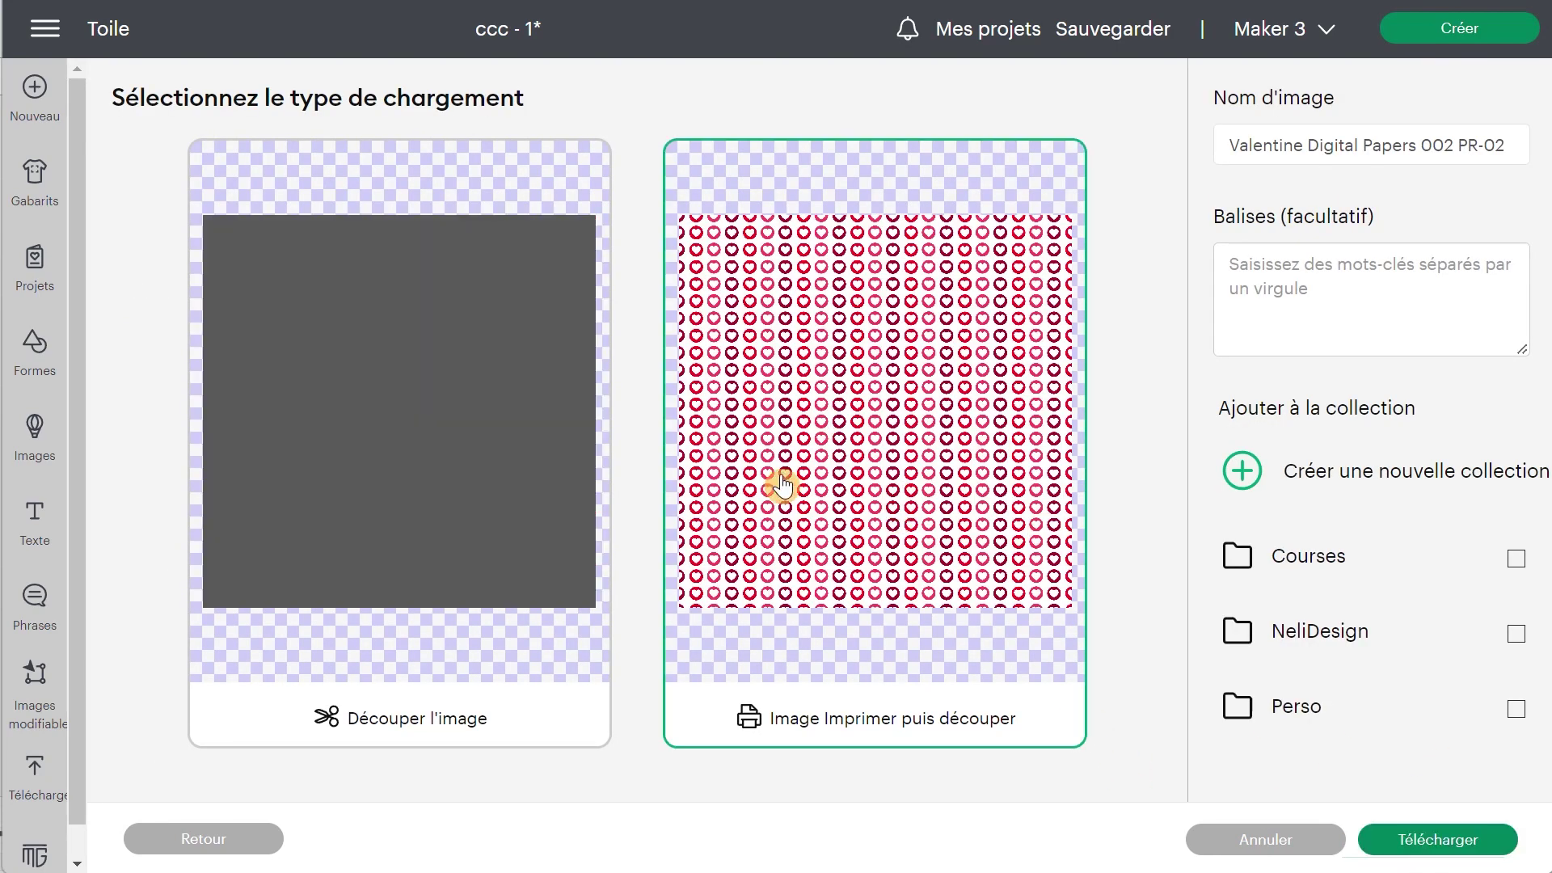
{"action": "left_click", "coordinate": [1430, 840]}
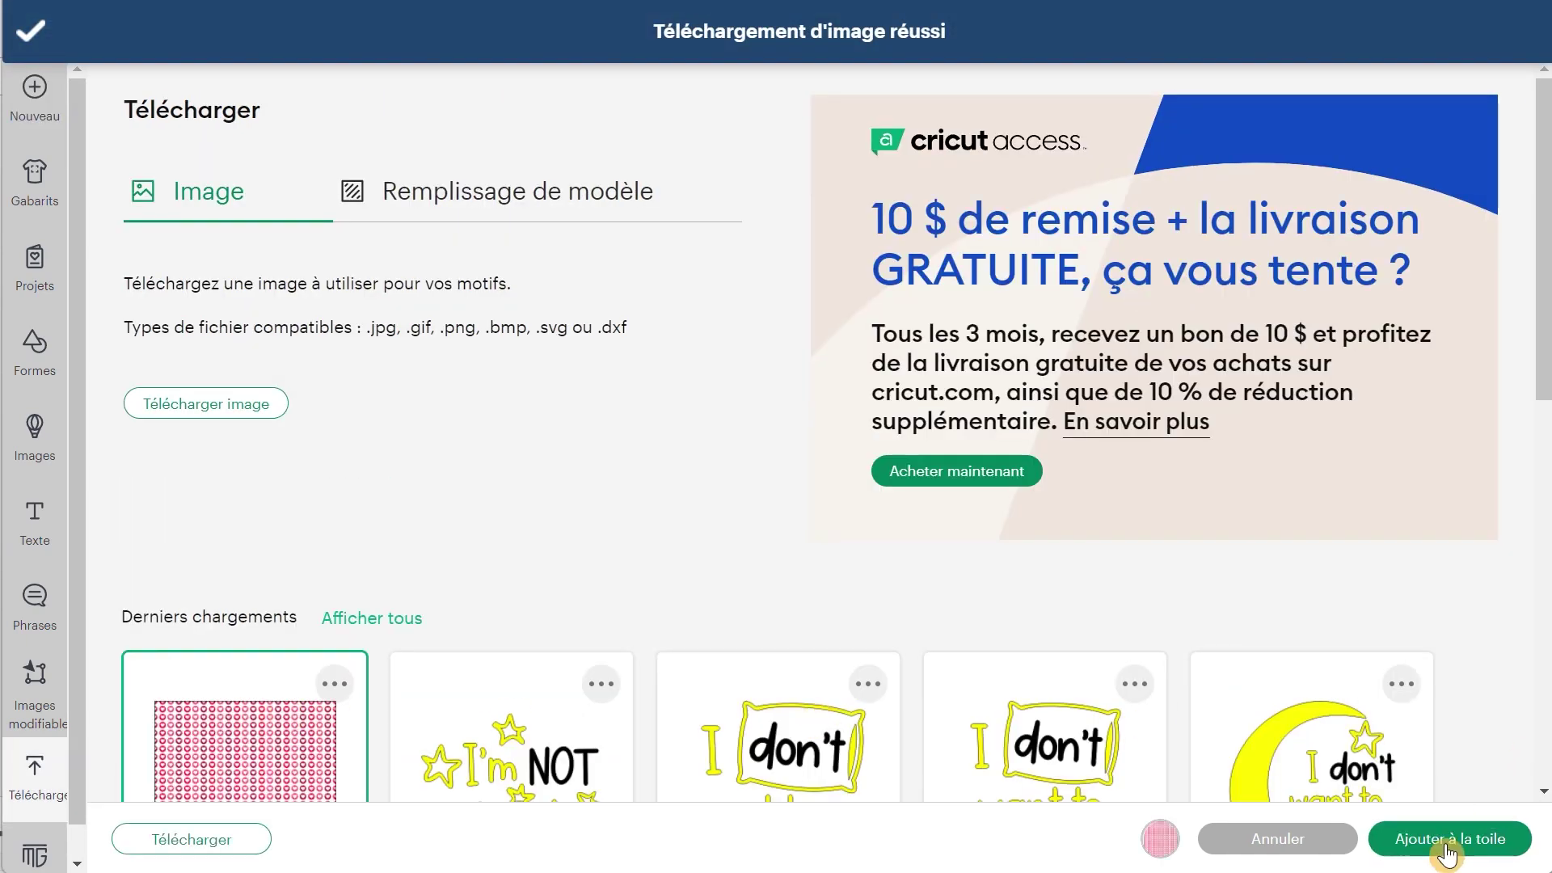
{"action": "left_click", "coordinate": [1390, 838]}
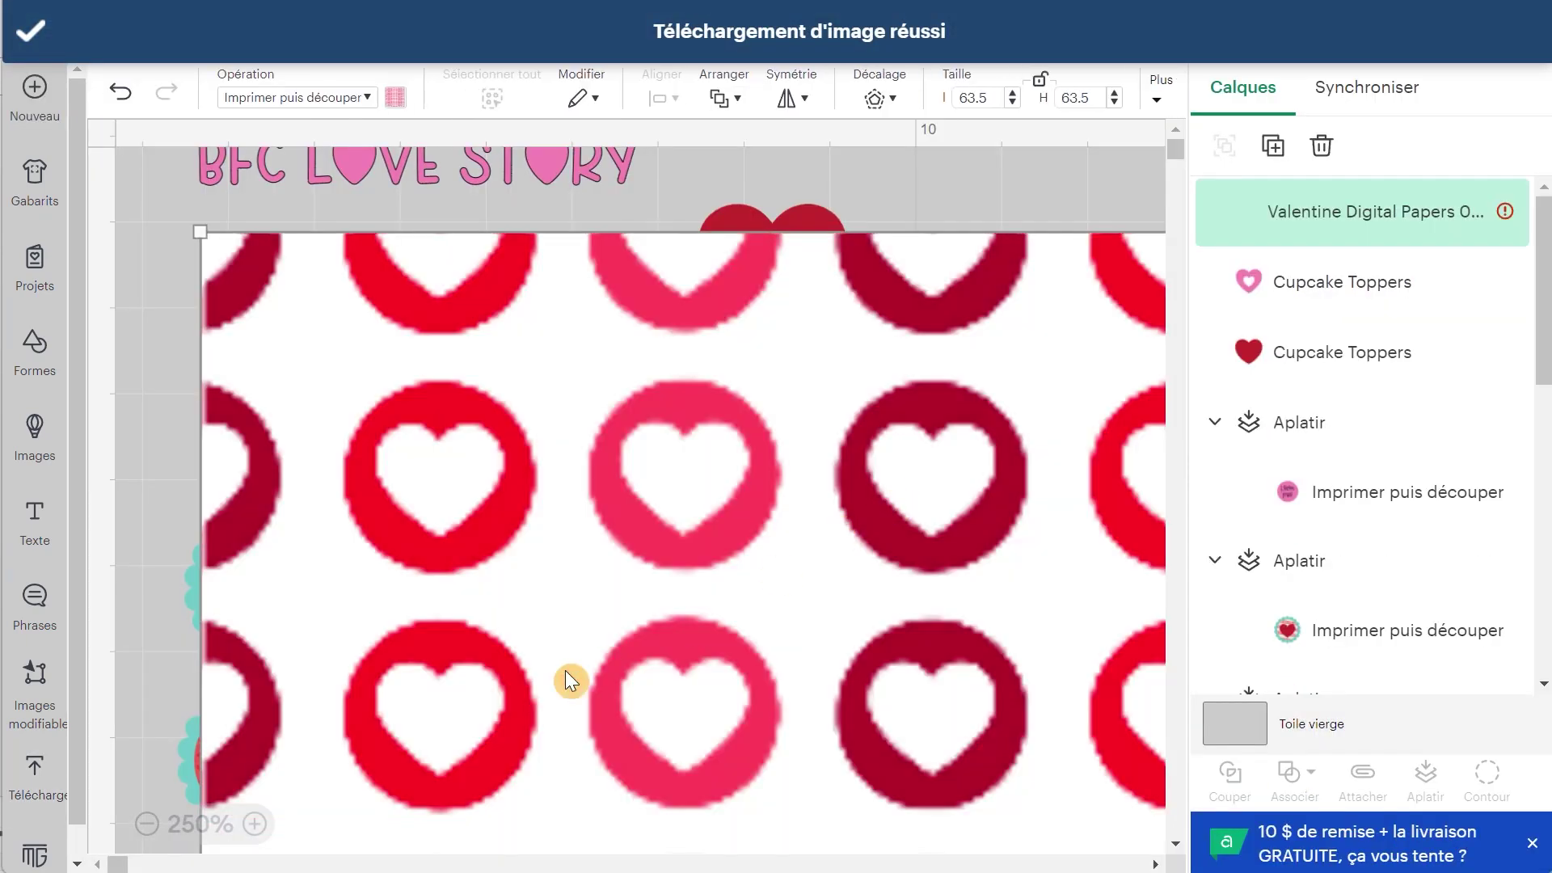
Shrink the Valentine paper image to about 8.75 cm square and place it beside the toppers
{"action": "left_click", "coordinate": [146, 825]}
{"action": "left_click", "coordinate": [146, 825]}
{"action": "left_click", "coordinate": [146, 825]}
{"action": "left_click_drag", "start_coordinate": [323, 626], "coordinate": [911, 737]}
{"action": "left_click_drag", "start_coordinate": [1000, 754], "coordinate": [202, 206]}
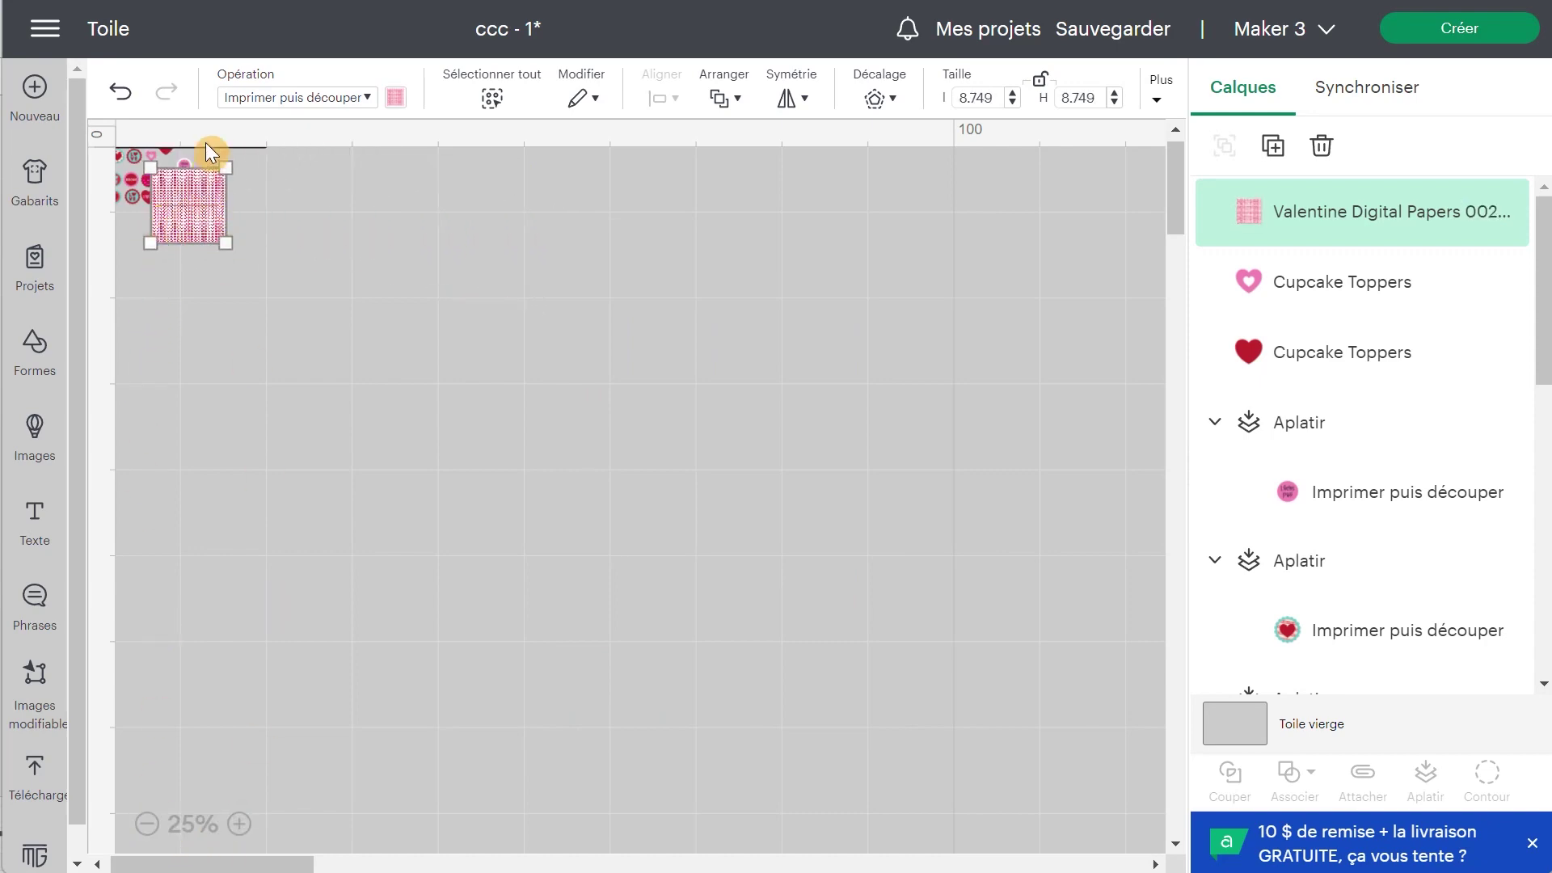
Move the Valentine paper image up until its upper edge lies just beneath the dark red heart
{"action": "scroll", "coordinate": [201, 197], "scroll_direction": "up", "scroll_amount": 10}
{"action": "scroll", "coordinate": [444, 250], "scroll_direction": "right", "scroll_amount": 5}
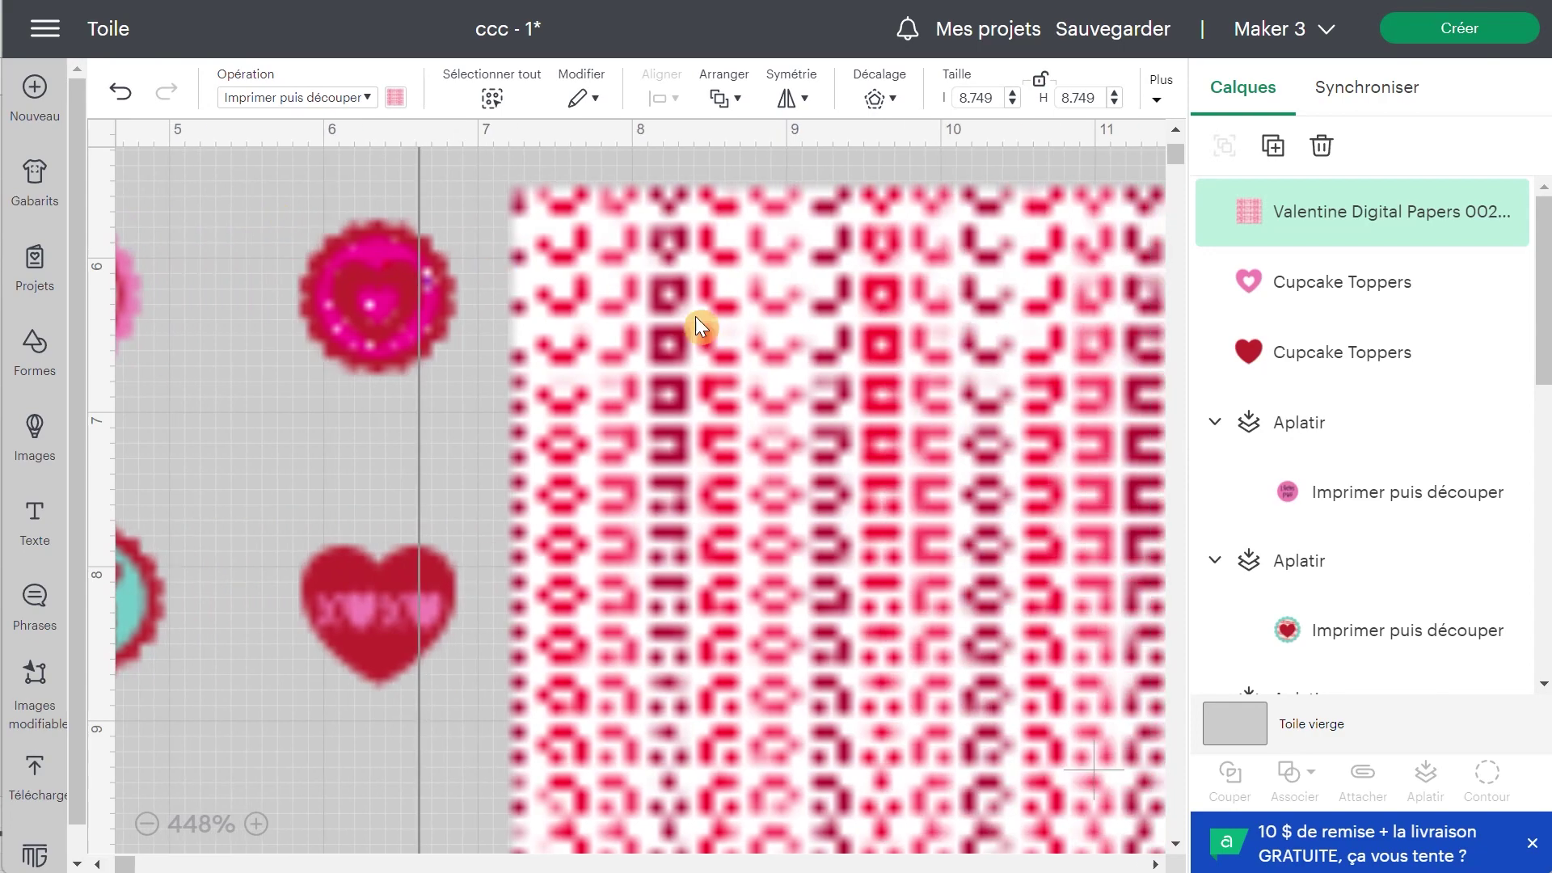
{"action": "scroll", "coordinate": [794, 408], "scroll_direction": "up", "scroll_amount": 5}
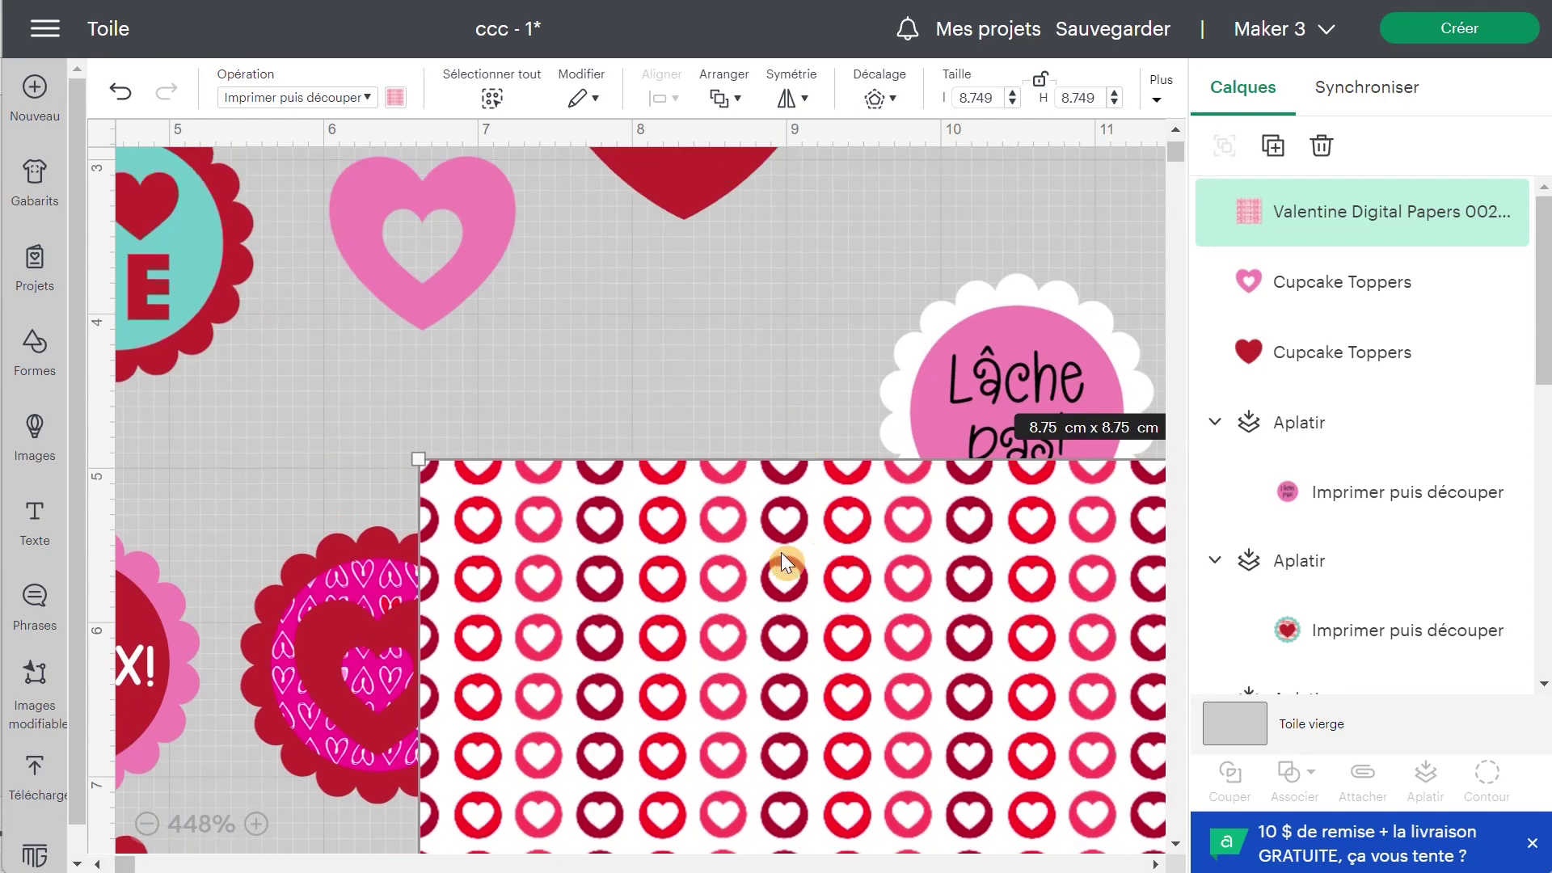
{"action": "left_click_drag", "start_coordinate": [830, 626], "coordinate": [852, 413]}
Bring the dark red heart to the front and place it on the Valentine paper image
{"action": "left_click_drag", "start_coordinate": [661, 193], "coordinate": [650, 321]}
{"action": "right_click", "coordinate": [676, 233]}
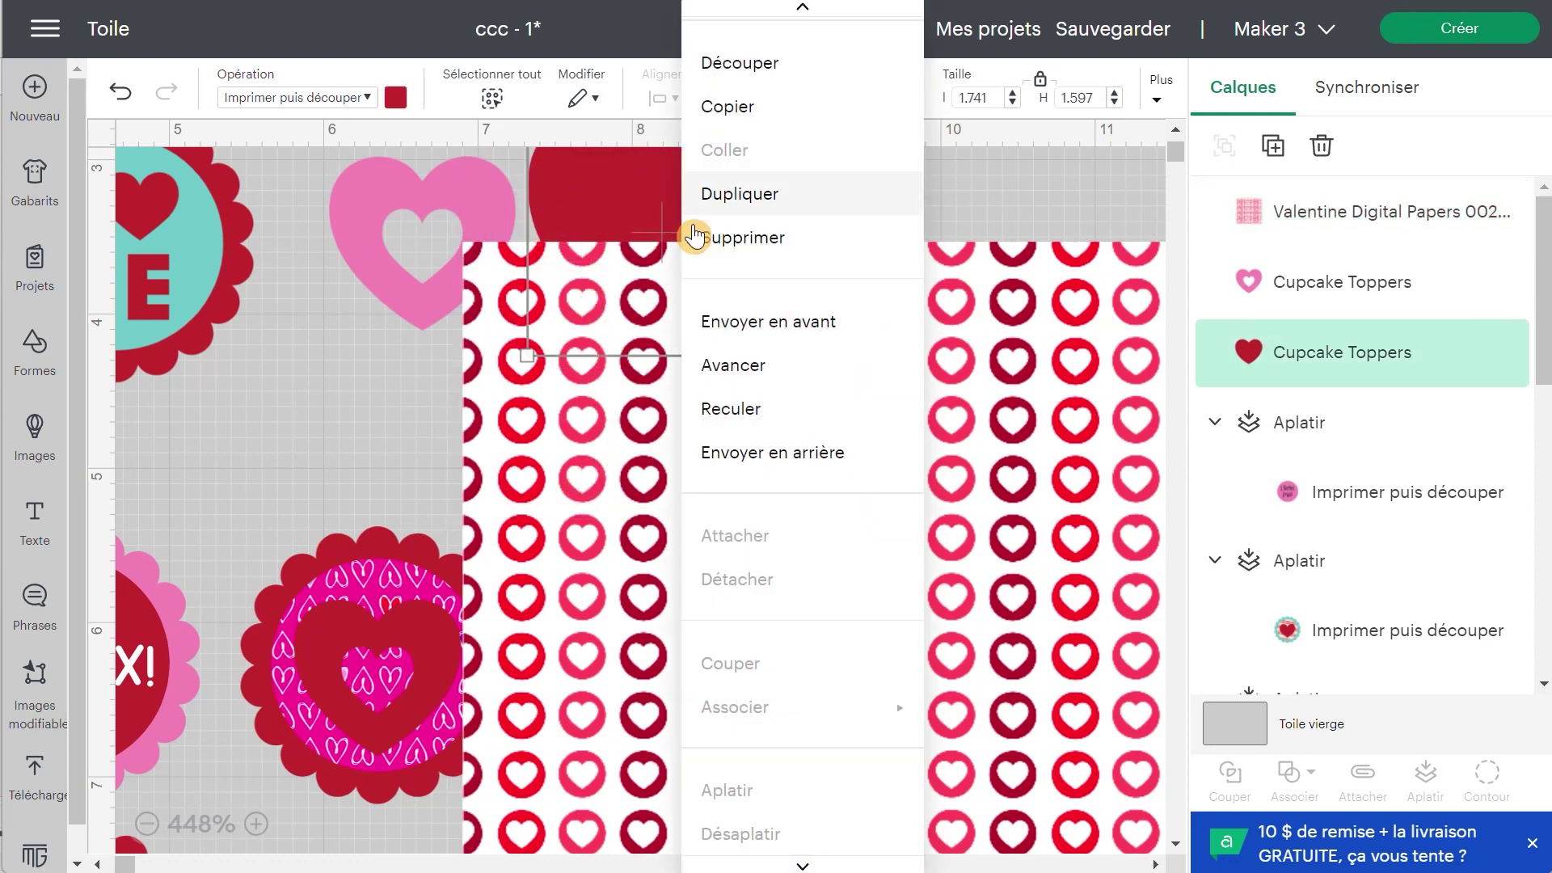
{"action": "left_click", "coordinate": [782, 325]}
{"action": "left_click_drag", "start_coordinate": [685, 233], "coordinate": [706, 412]}
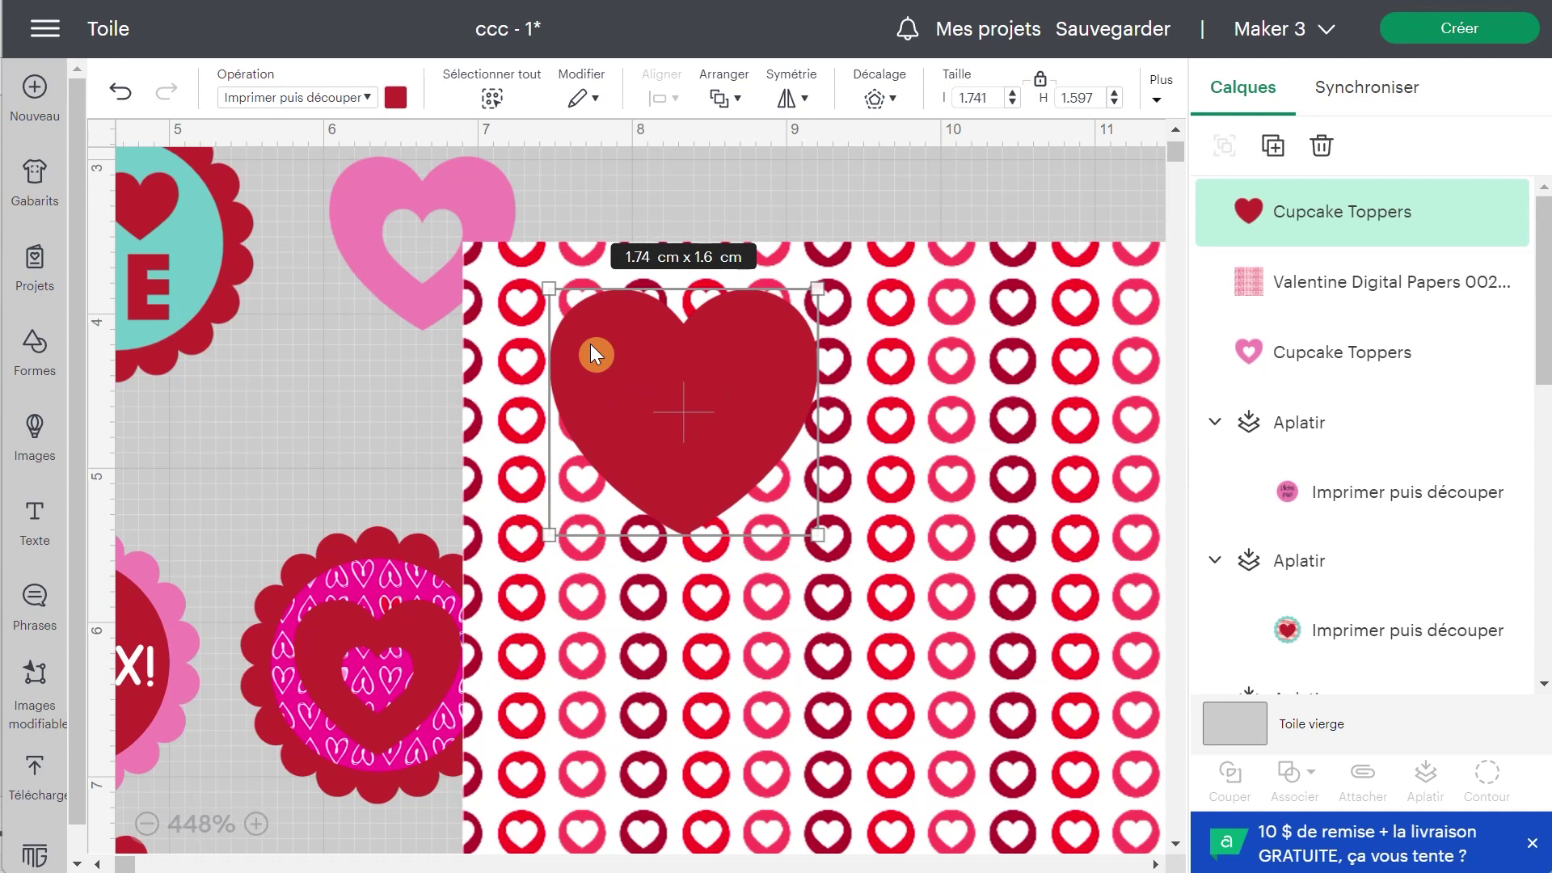
Change the dark red heart's operation to Stylo and reposition its outline over the paper's pattern
{"action": "left_click", "coordinate": [367, 99]}
{"action": "left_click", "coordinate": [307, 339]}
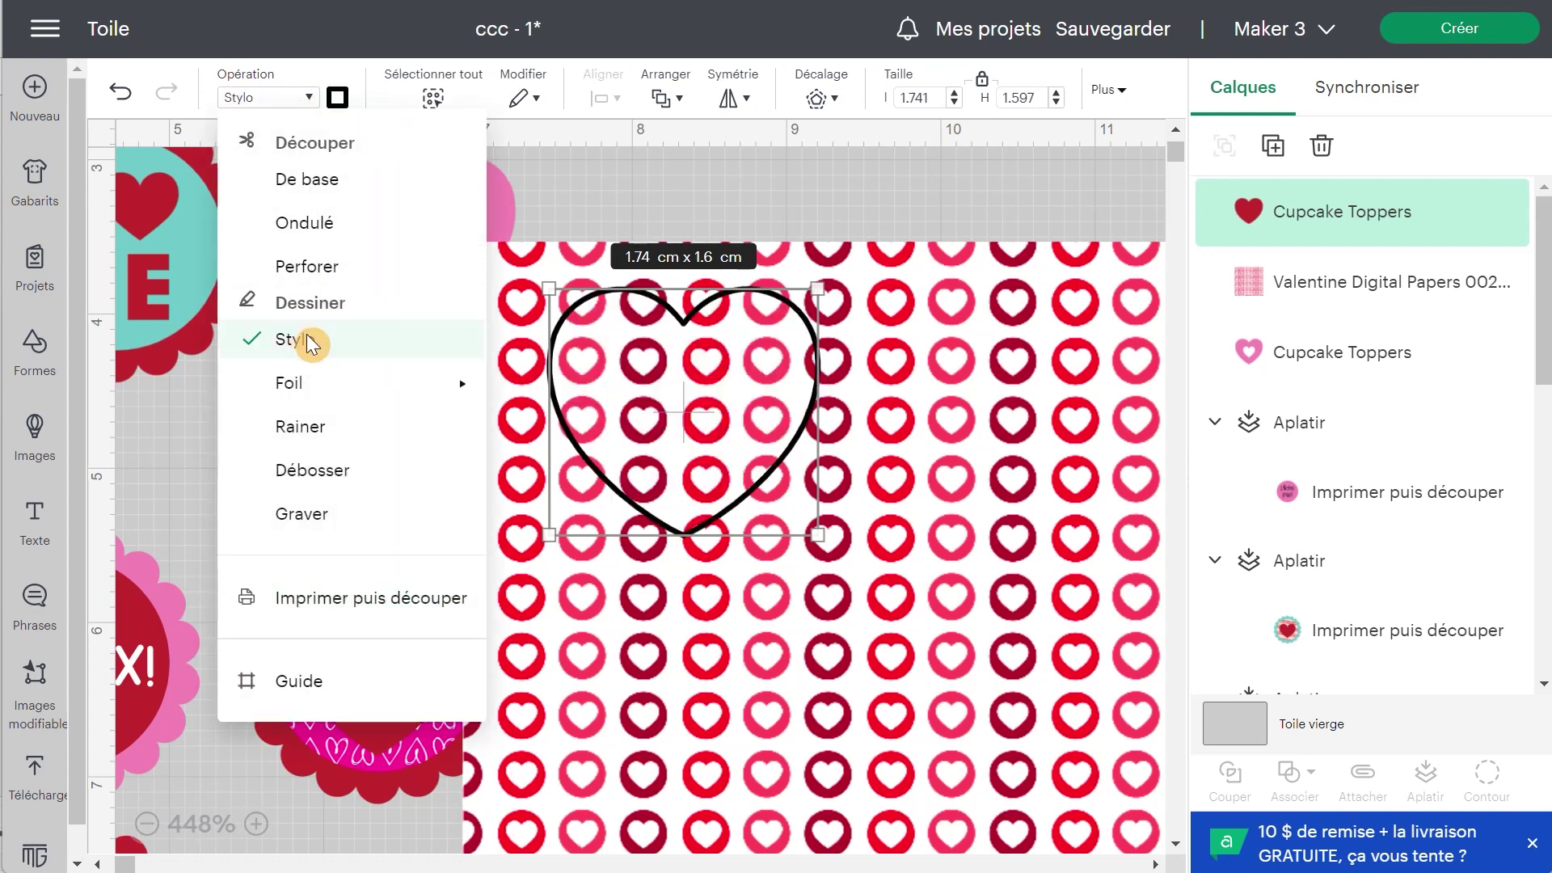
{"action": "left_click_drag", "start_coordinate": [760, 435], "coordinate": [735, 478]}
Shrink the Valentine paper image to about 3.37 cm square and keep it around the heart outline
{"action": "left_click", "coordinate": [994, 526]}
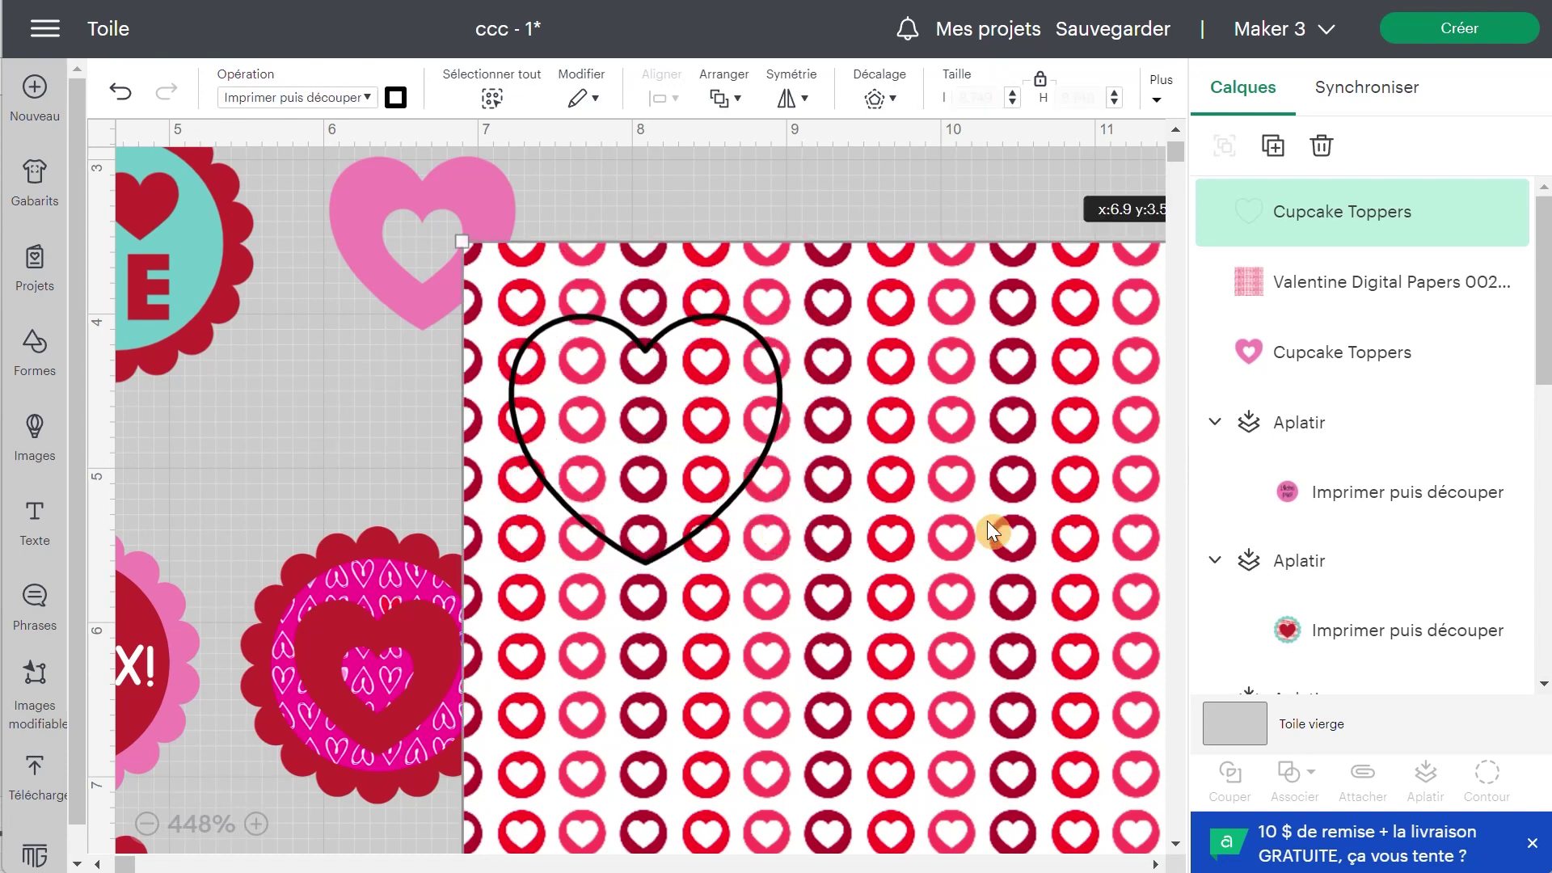
{"action": "left_click_drag", "start_coordinate": [466, 243], "coordinate": [586, 330]}
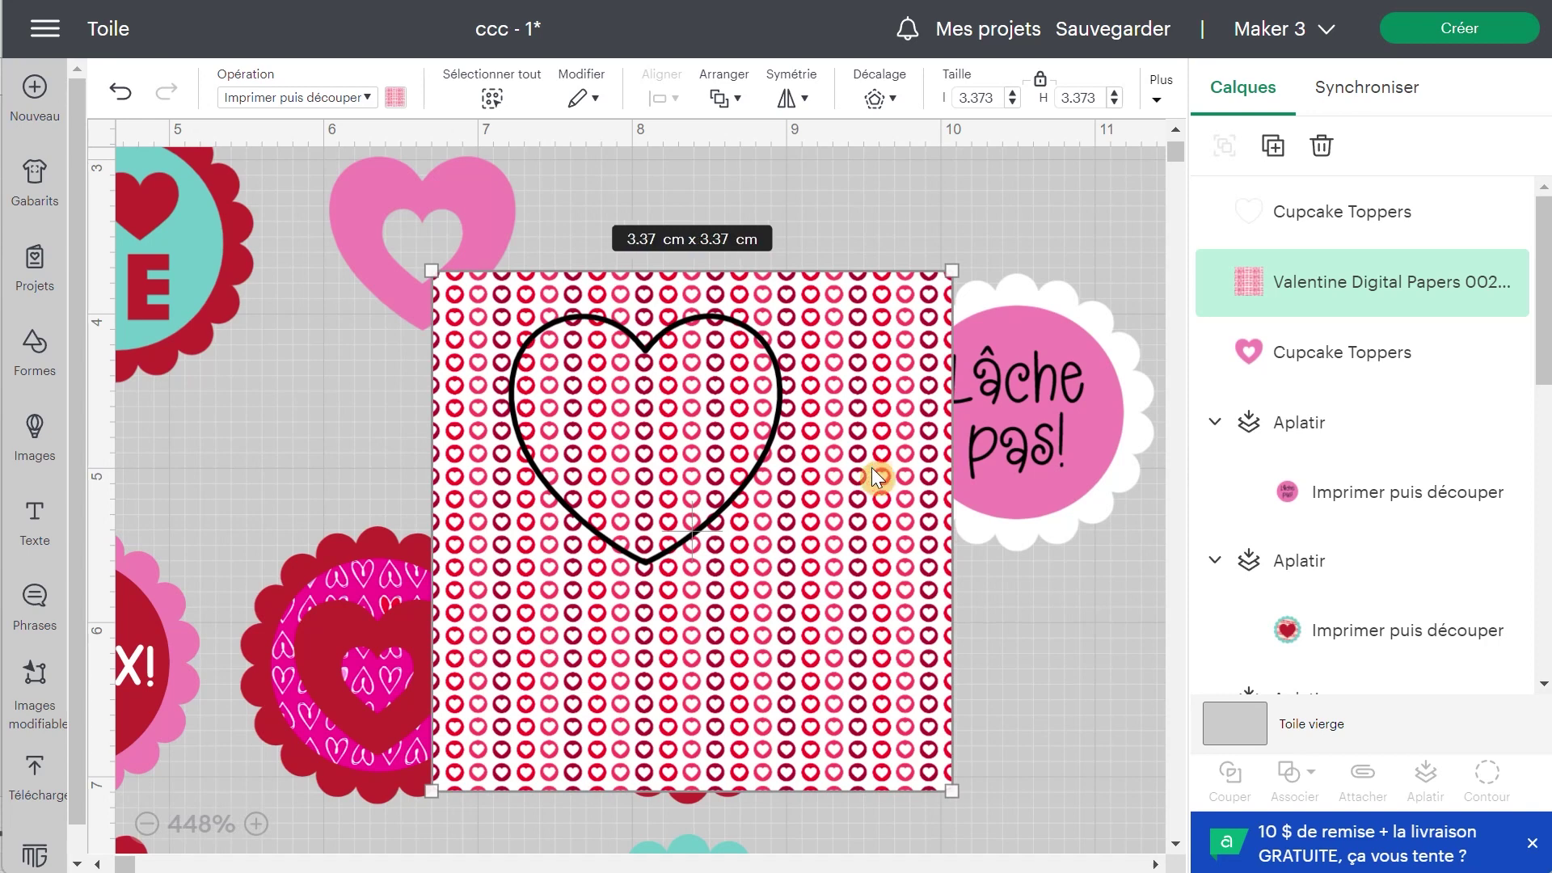
{"action": "left_click_drag", "start_coordinate": [778, 375], "coordinate": [780, 375]}
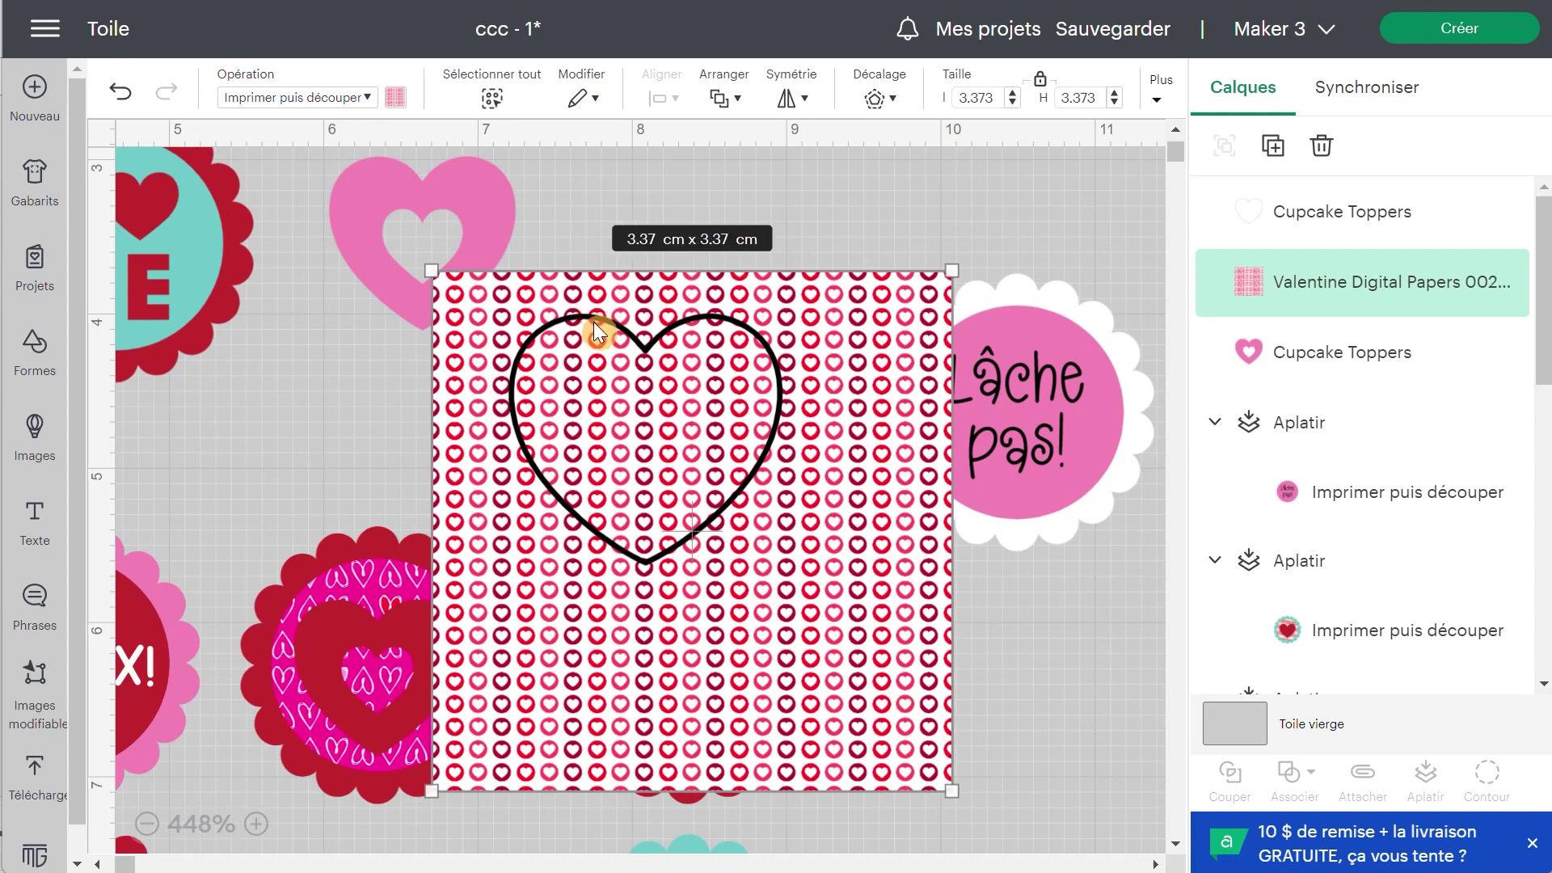
Change the heart outline's operation to a basic cut (De base)
{"action": "left_click", "coordinate": [1248, 219]}
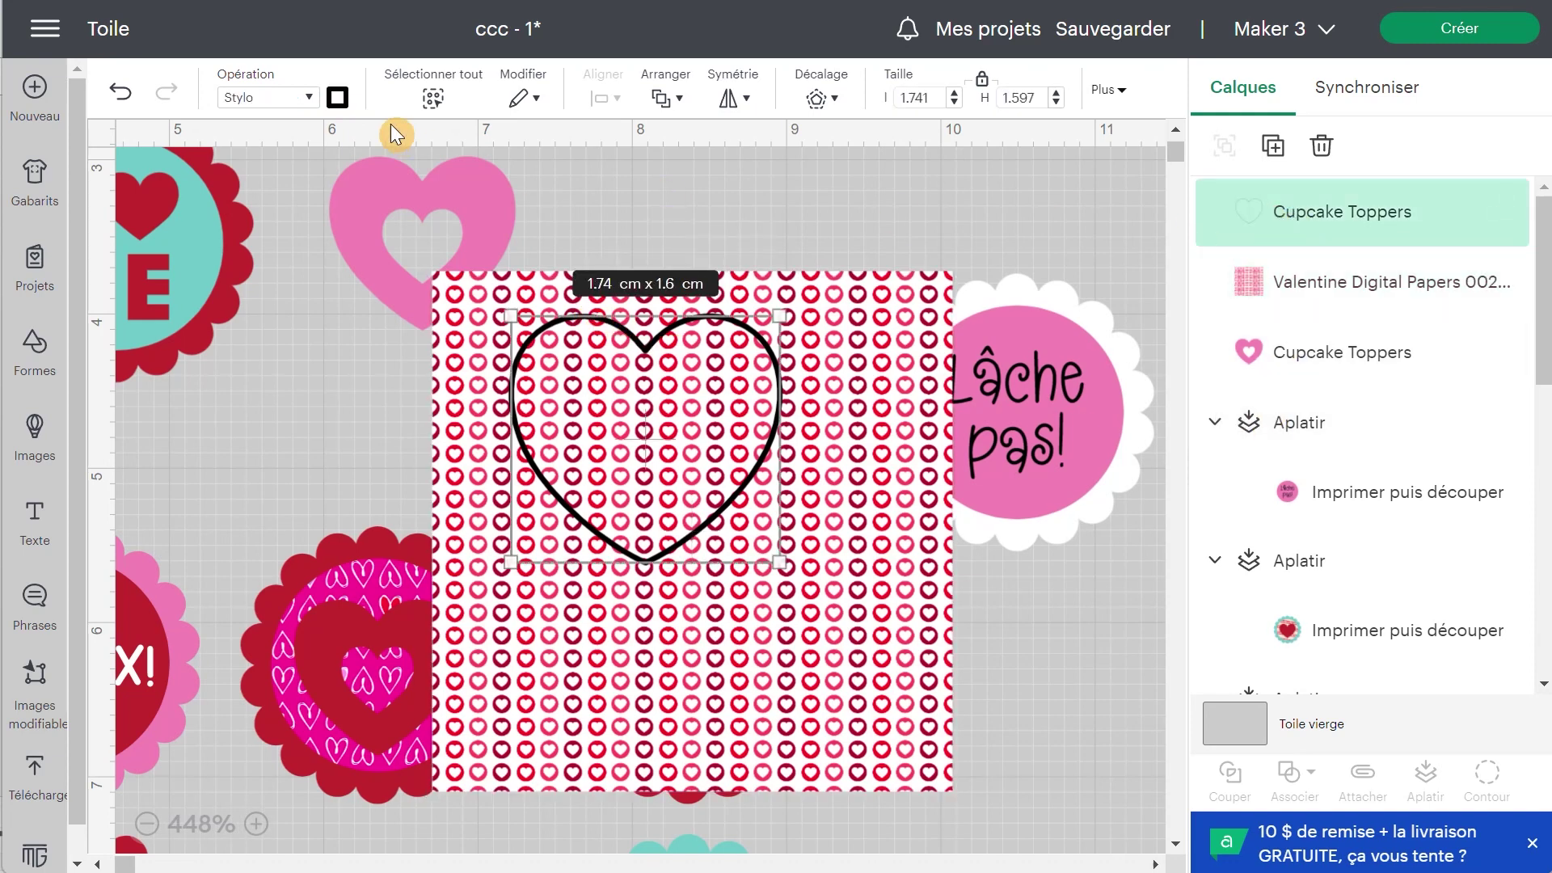
{"action": "left_click", "coordinate": [315, 98]}
{"action": "left_click", "coordinate": [285, 182]}
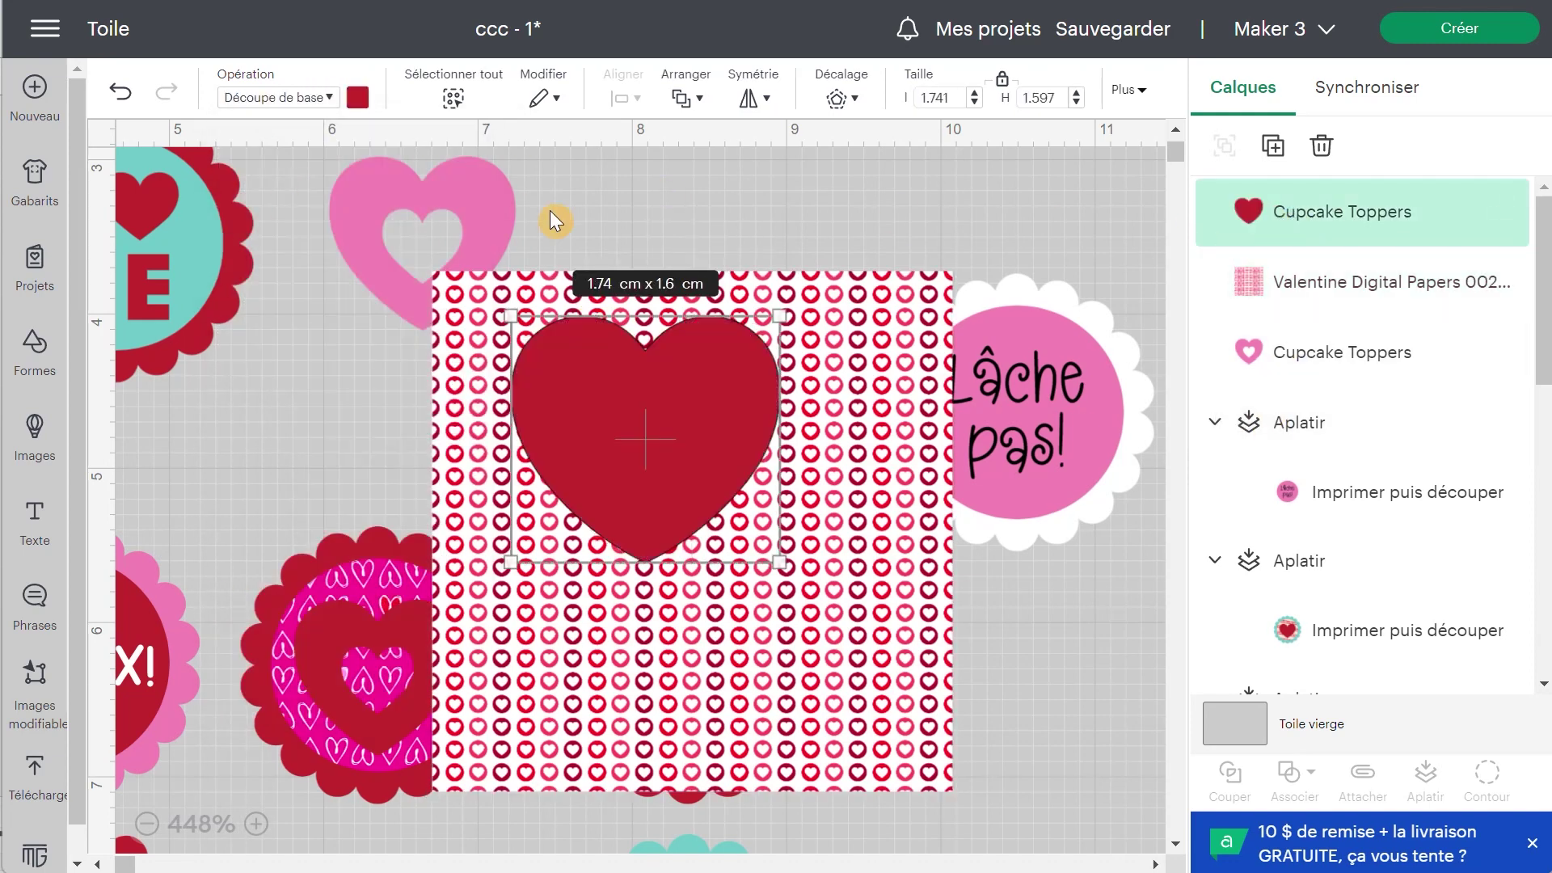
Slice the Valentine paper image with the dark red heart
{"action": "left_click", "coordinate": [1309, 283], "text": "shift"}
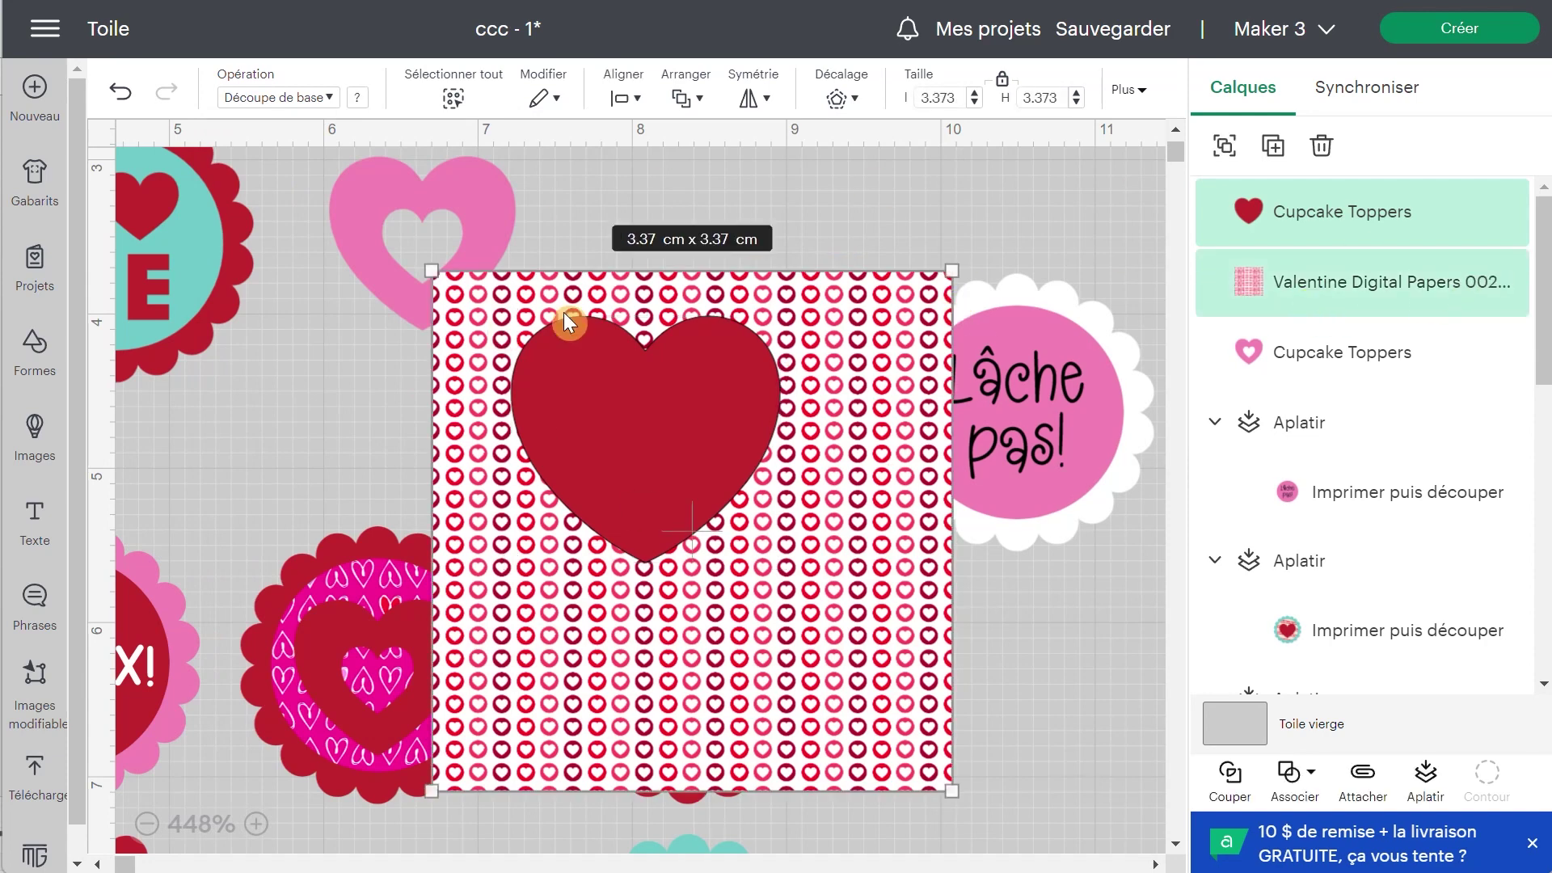
{"action": "left_click", "coordinate": [1229, 776]}
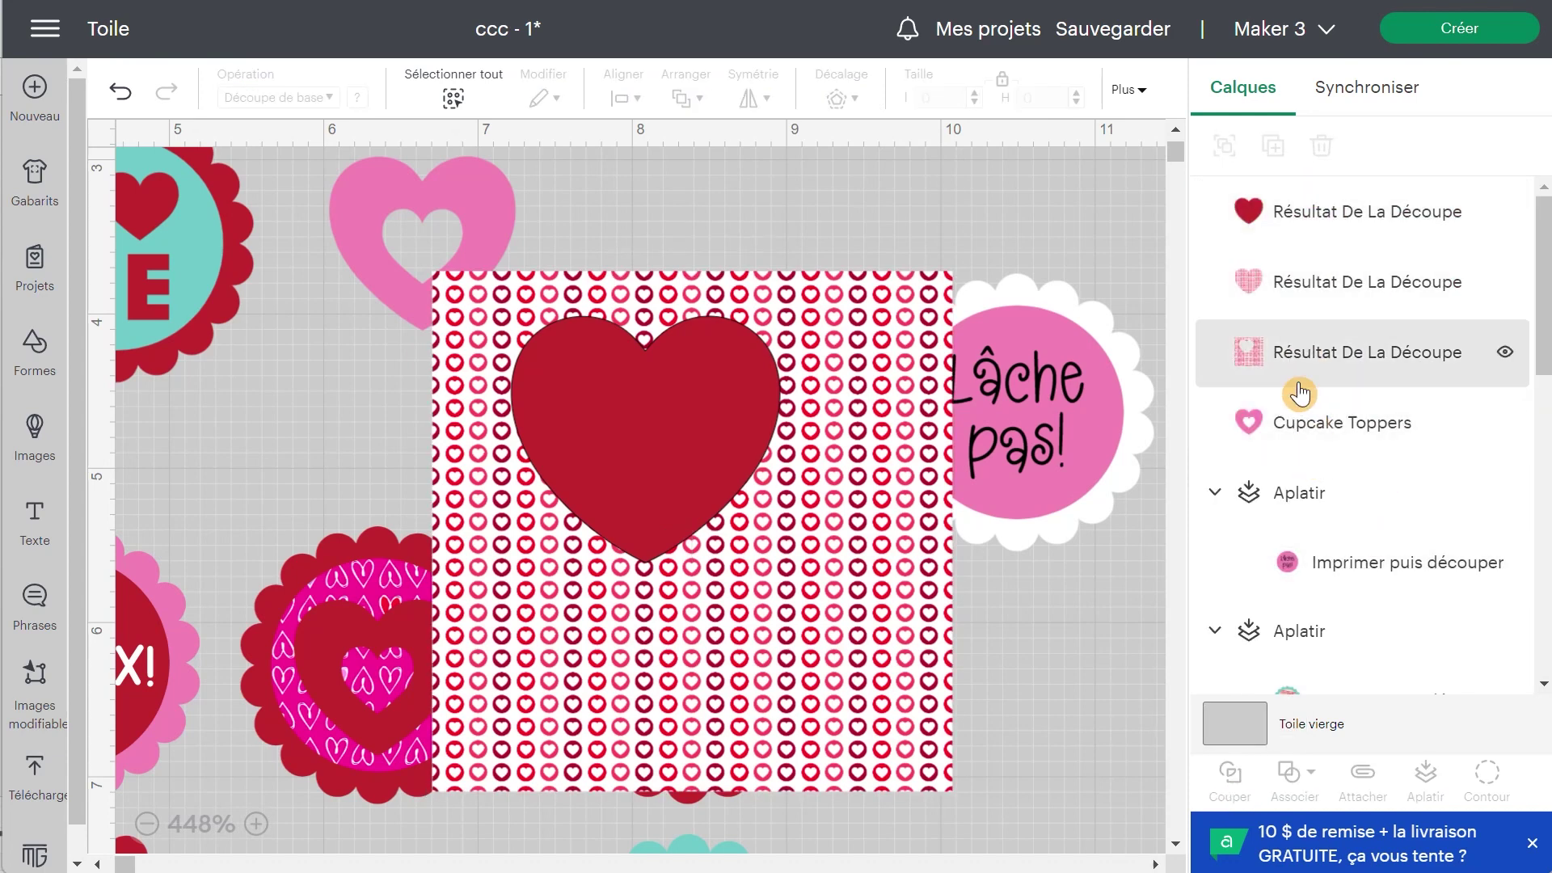
Move the sliced dark red heart off the Valentine paper, up beside its edge
{"action": "left_click", "coordinate": [1258, 230]}
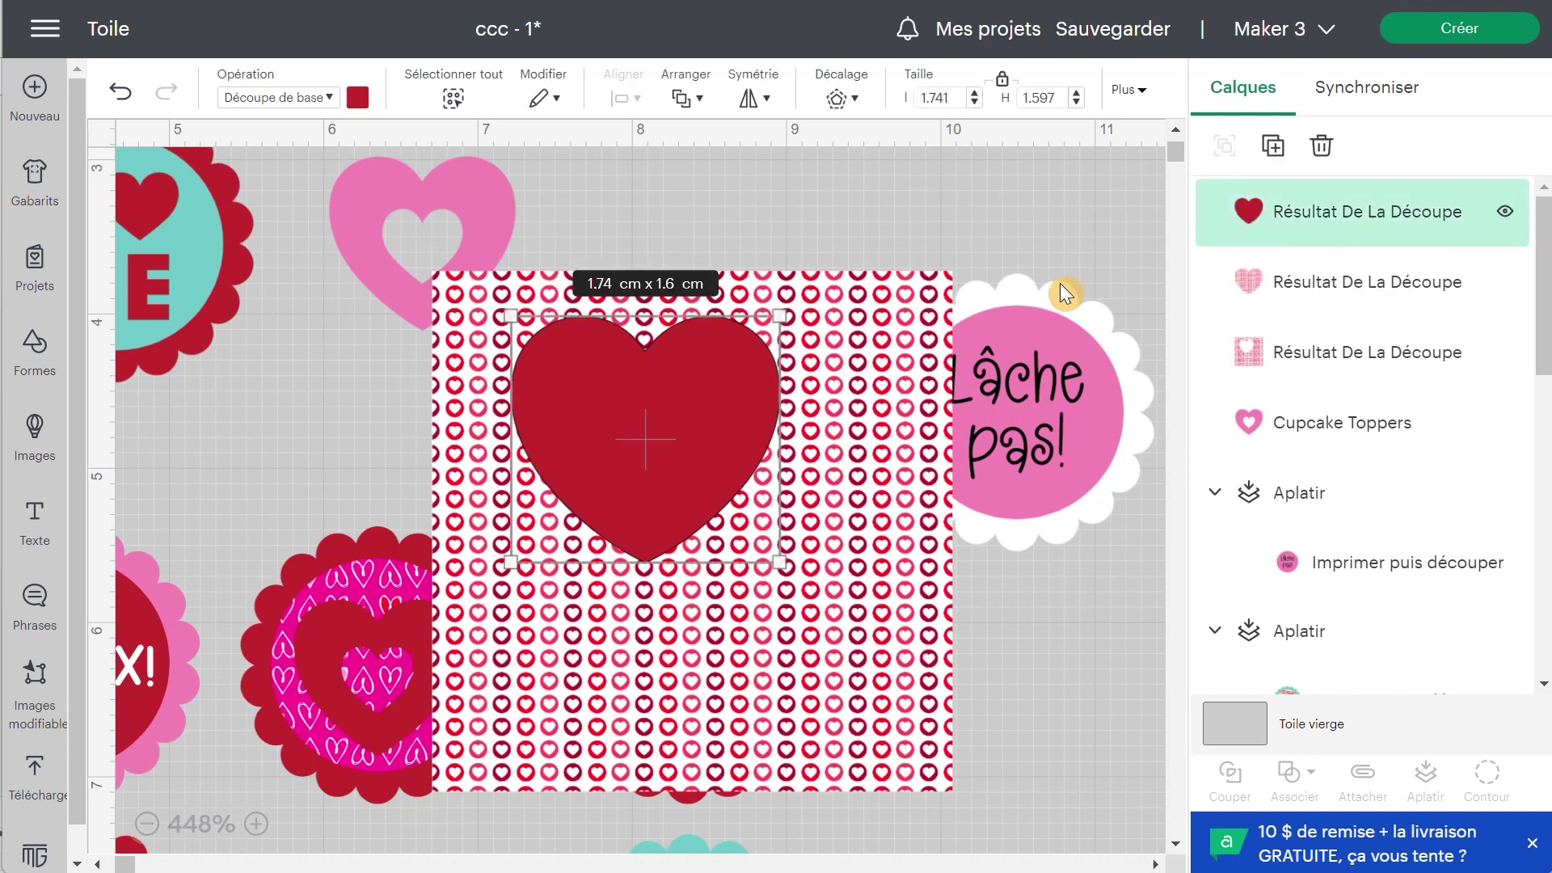
{"action": "left_click_drag", "start_coordinate": [705, 397], "coordinate": [468, 219]}
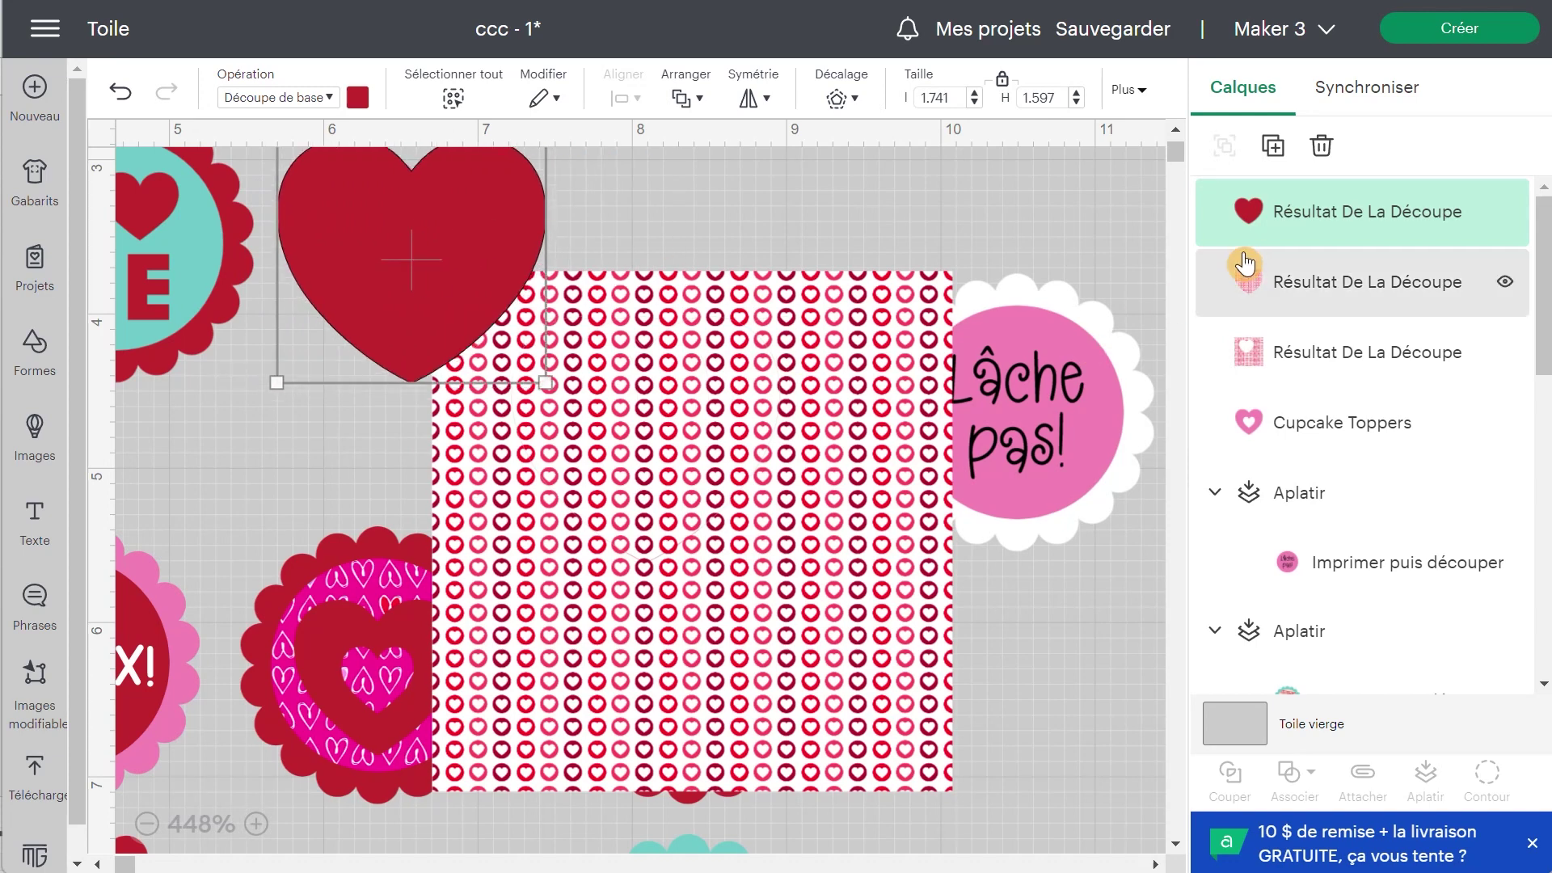
Hide the leftover Valentine paper square and move the sliced patterned heart onto an empty area of the canvas
{"action": "left_click", "coordinate": [1323, 301]}
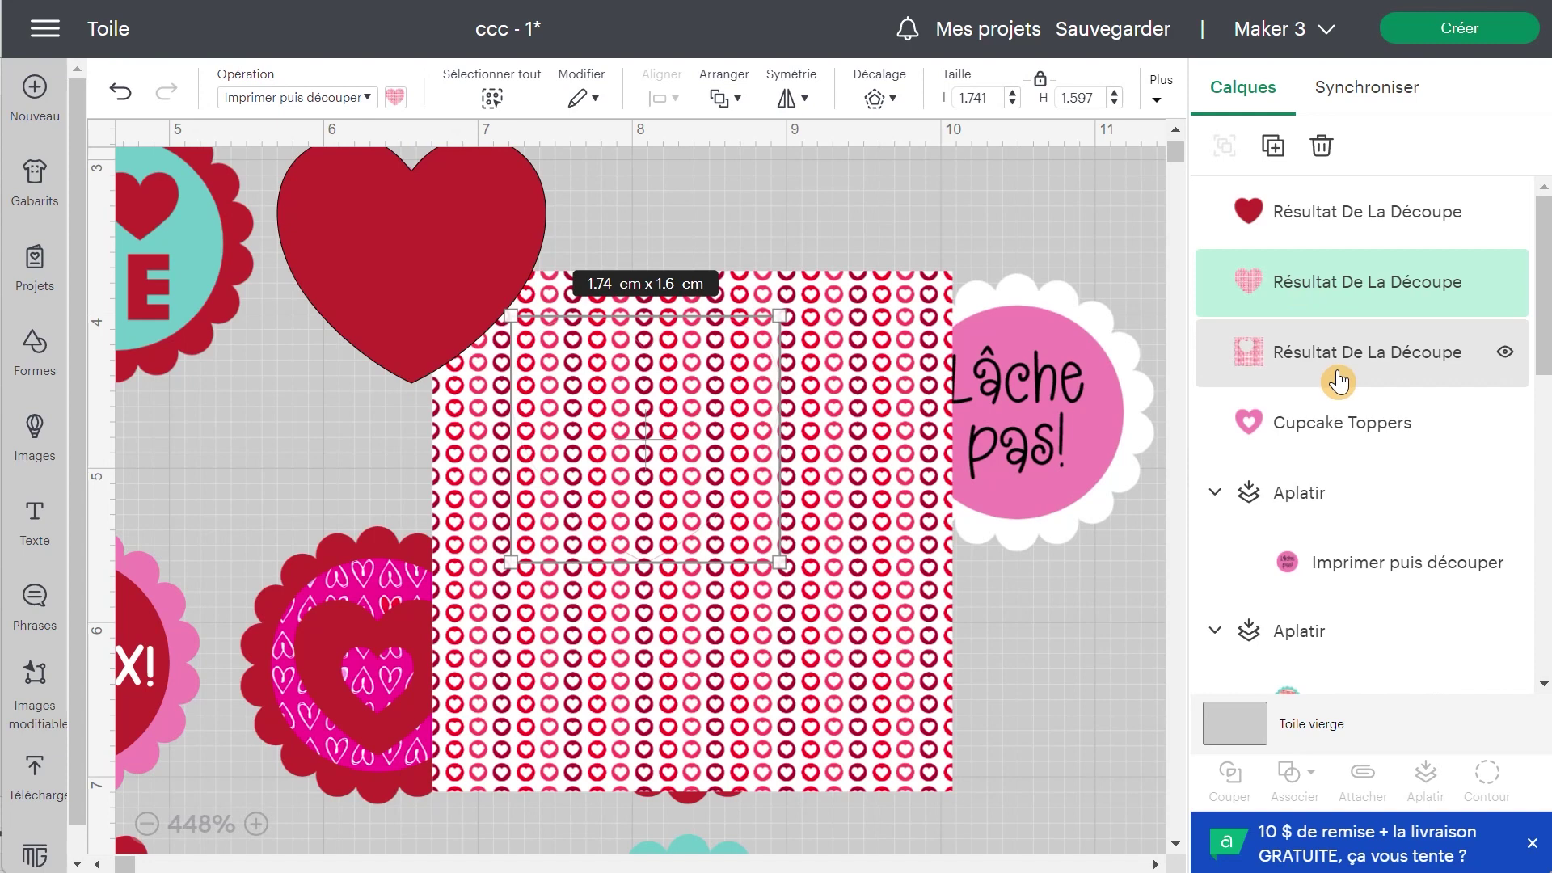
{"action": "left_click", "coordinate": [1396, 365]}
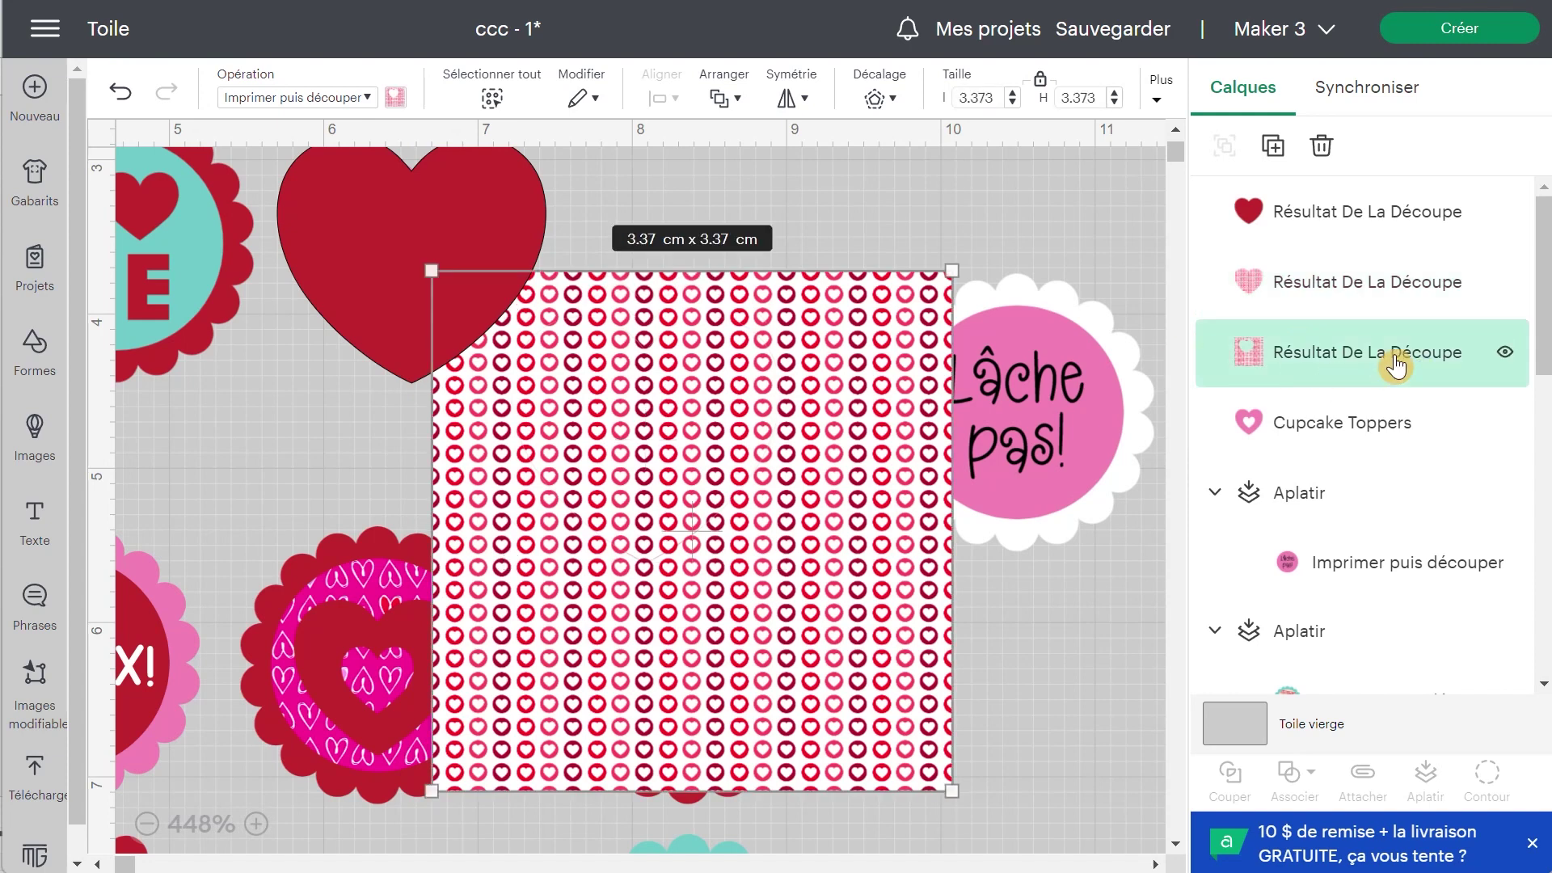
{"action": "left_click", "coordinate": [1504, 356]}
{"action": "left_click_drag", "start_coordinate": [637, 433], "coordinate": [733, 316]}
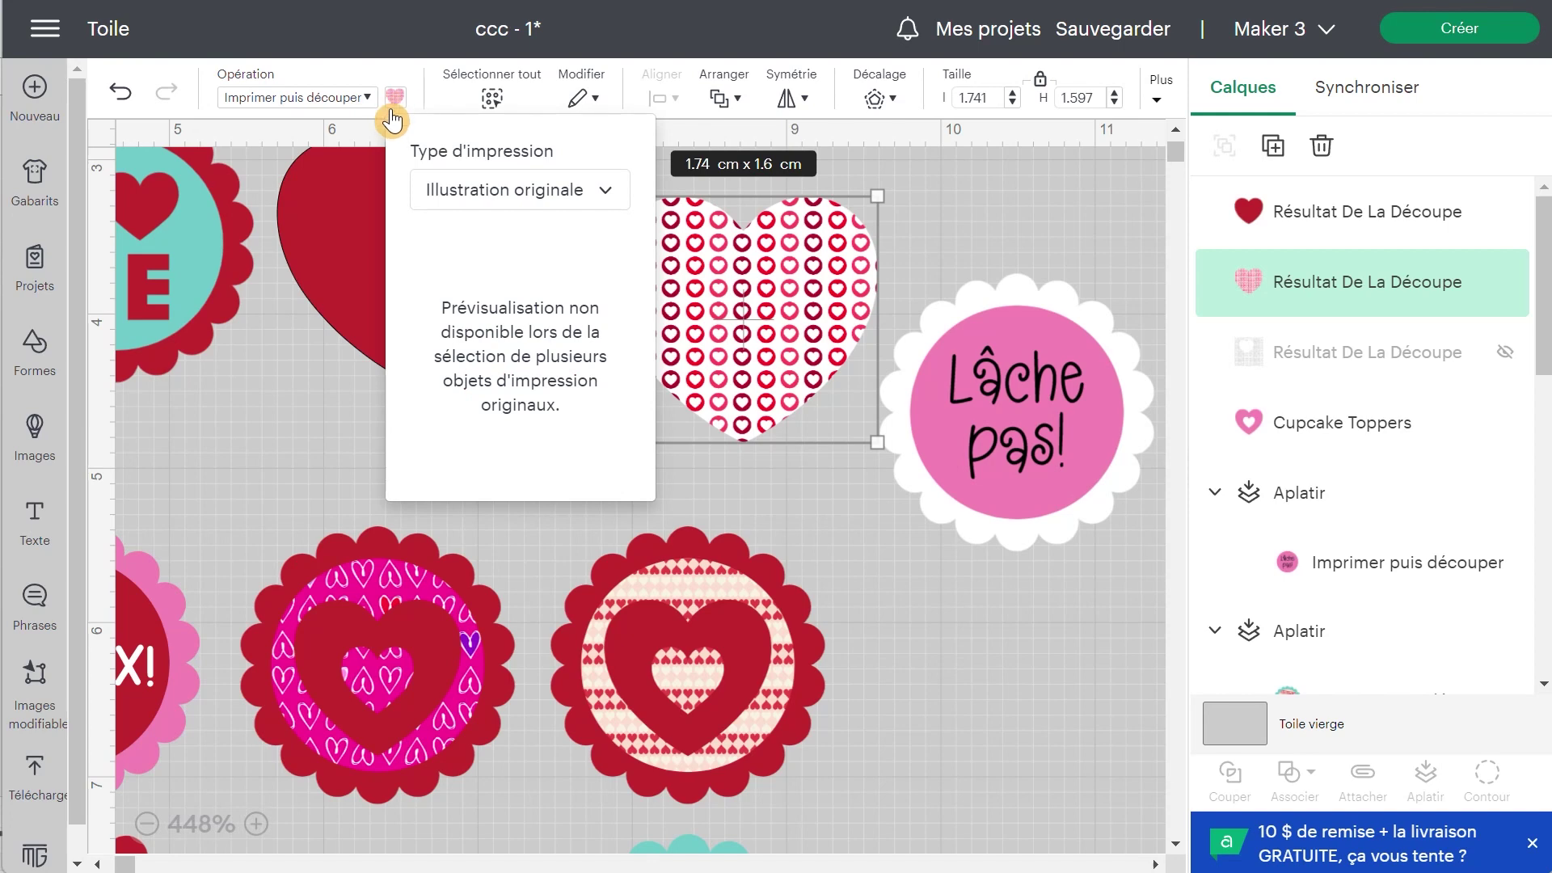
Check the patterned heart's operation options, and change the dark red heart's operation to Imprimer puis découper
{"action": "left_click", "coordinate": [365, 100]}
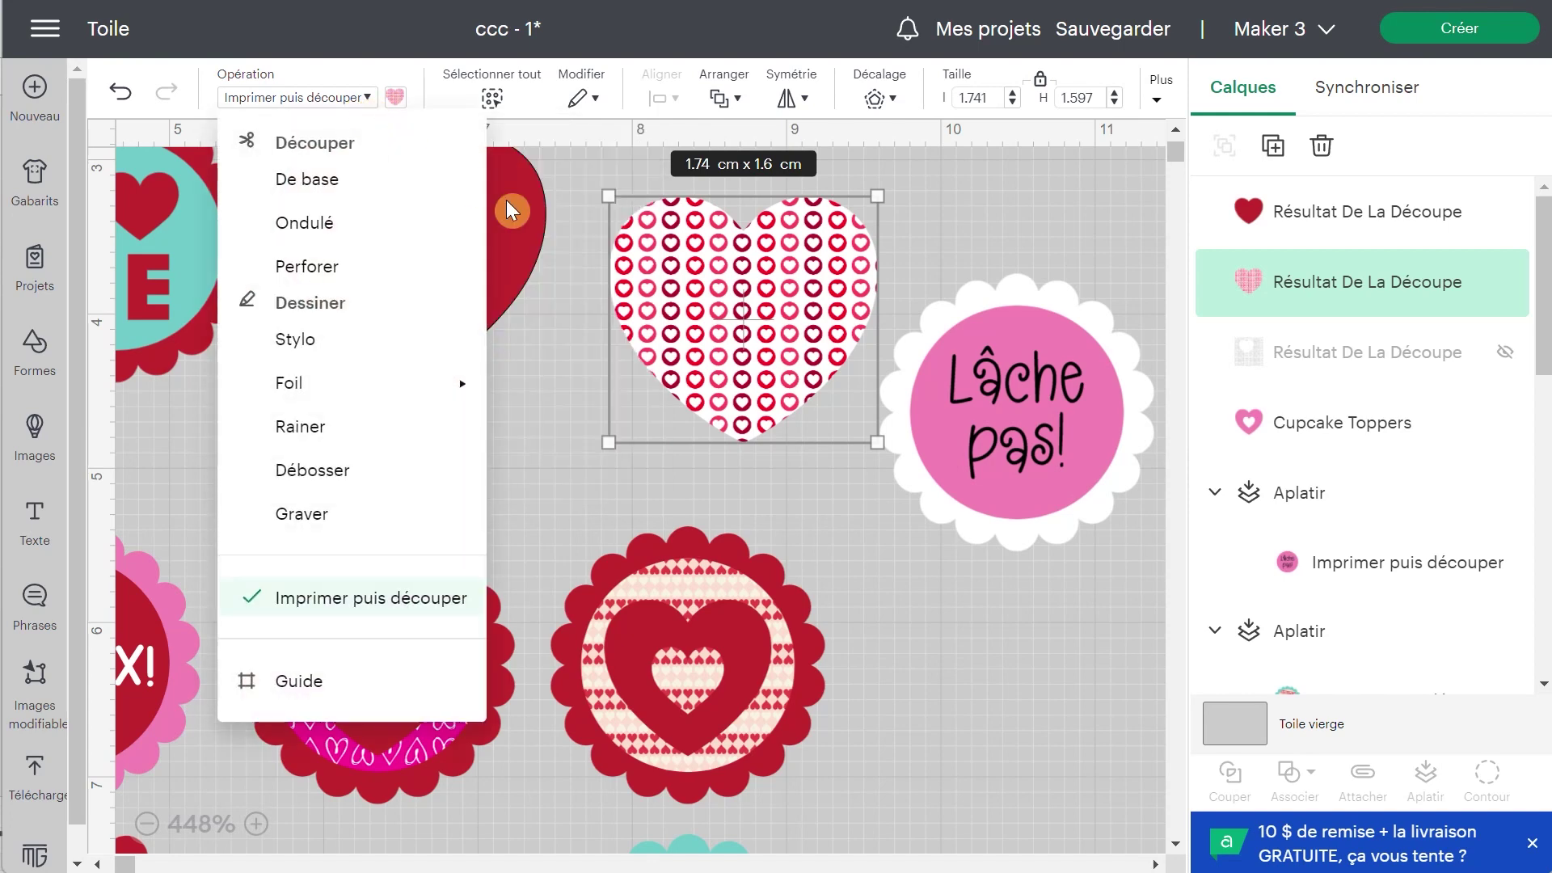
{"action": "left_click", "coordinate": [569, 307]}
{"action": "left_click", "coordinate": [487, 226]}
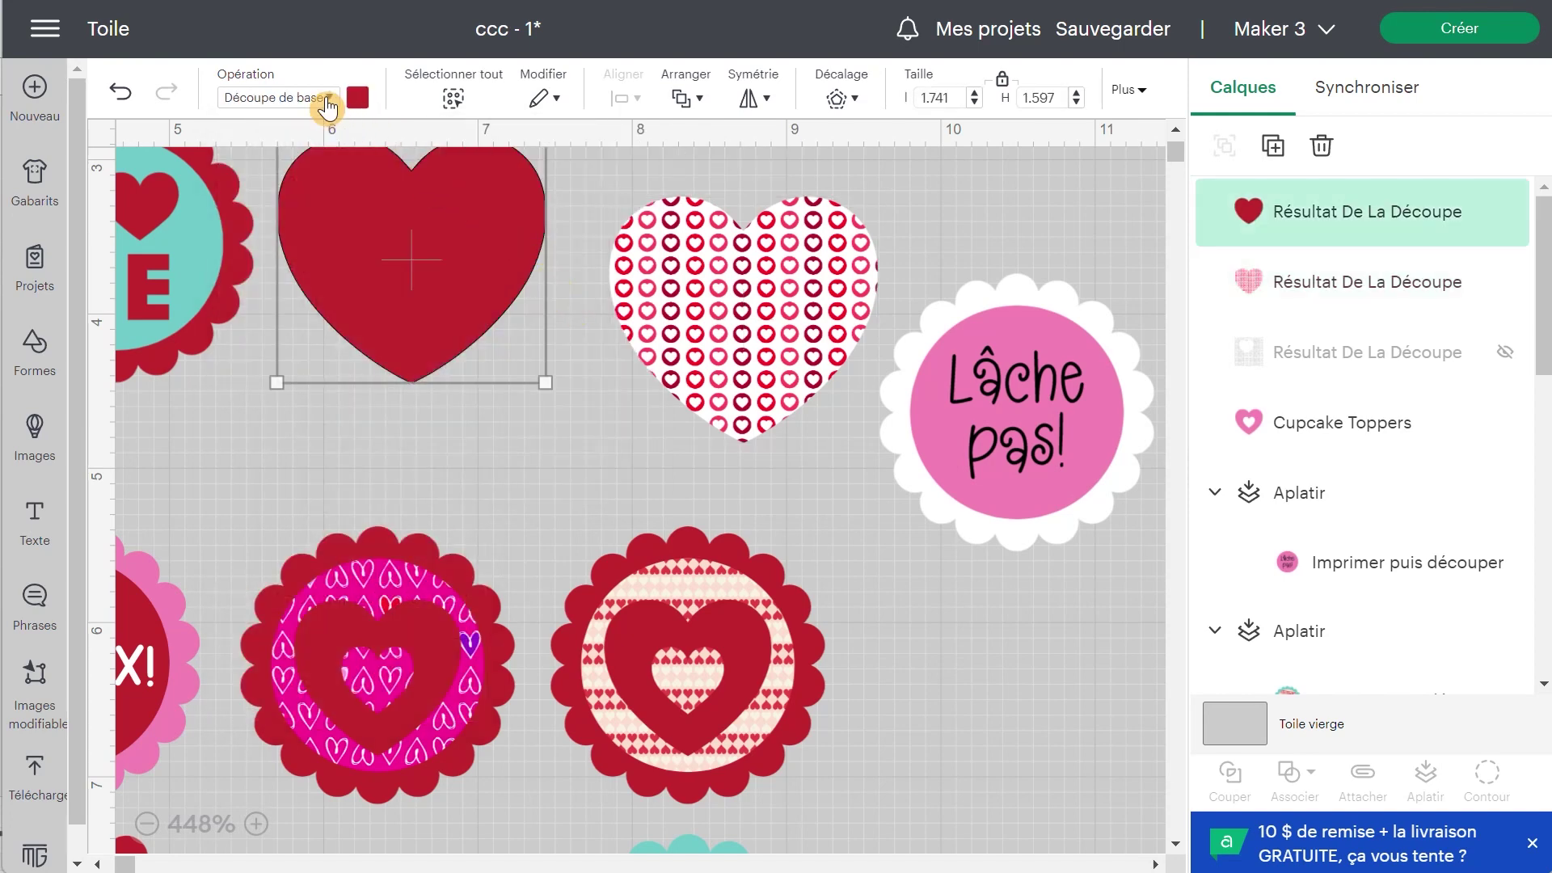
{"action": "left_click", "coordinate": [326, 98]}
{"action": "left_click", "coordinate": [316, 602]}
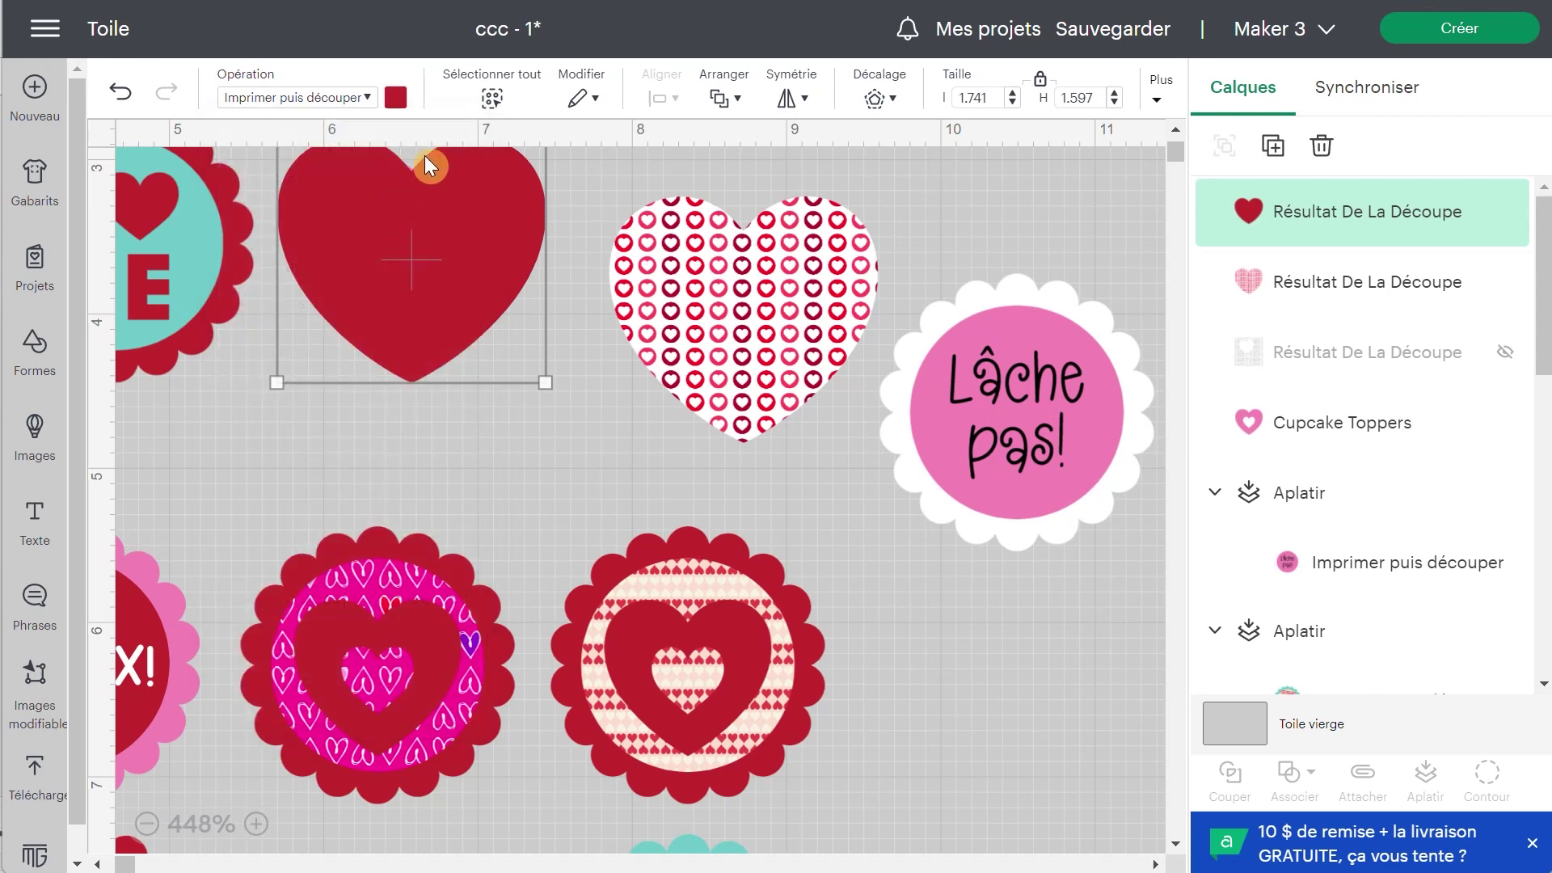
Set the dark red heart's print type to Motif and look through the available patterns
{"action": "left_click", "coordinate": [395, 98]}
{"action": "left_click", "coordinate": [548, 190]}
{"action": "left_click", "coordinate": [537, 301]}
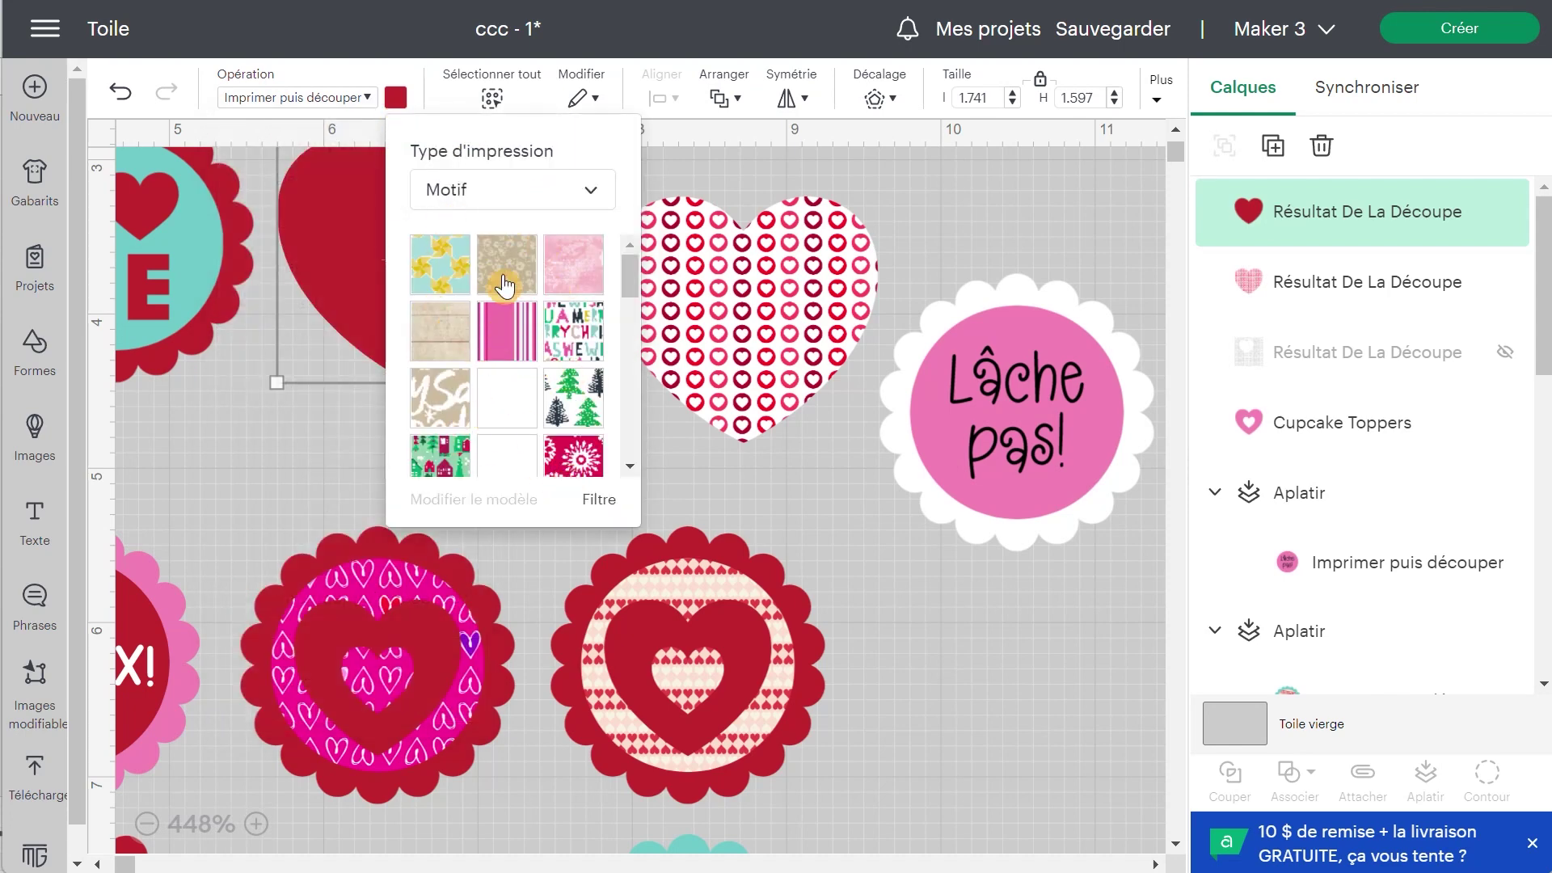
{"action": "scroll", "coordinate": [534, 360], "scroll_direction": "down", "scroll_amount": 3}
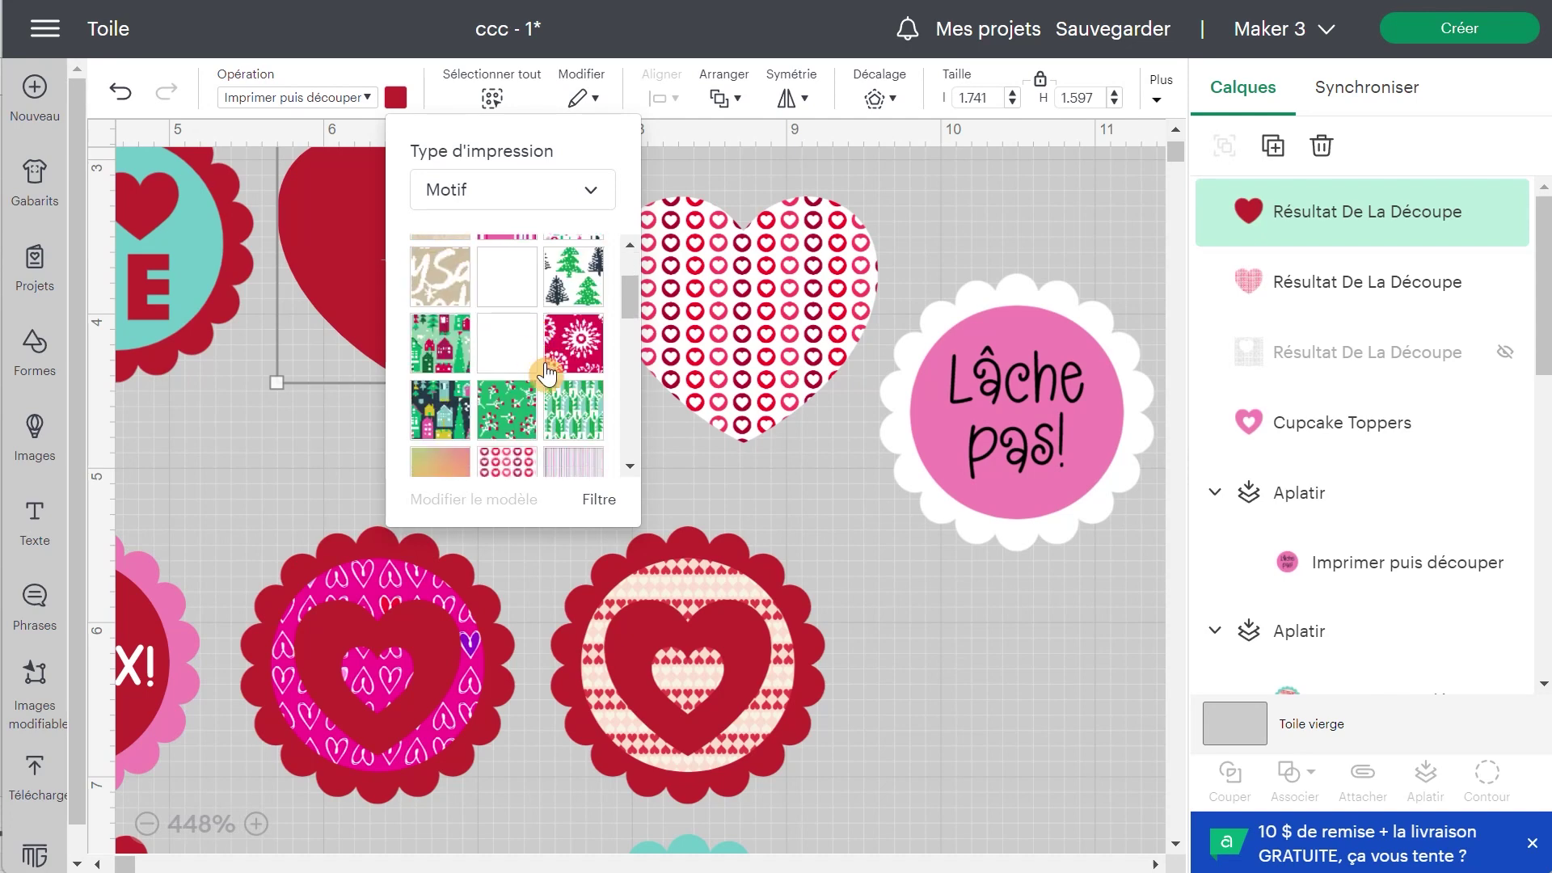
{"action": "scroll", "coordinate": [546, 374], "scroll_direction": "down", "scroll_amount": 3}
{"action": "scroll", "coordinate": [533, 368], "scroll_direction": "down", "scroll_amount": 3}
{"action": "scroll", "coordinate": [537, 391], "scroll_direction": "down", "scroll_amount": 3}
{"action": "scroll", "coordinate": [554, 448], "scroll_direction": "down", "scroll_amount": 3}
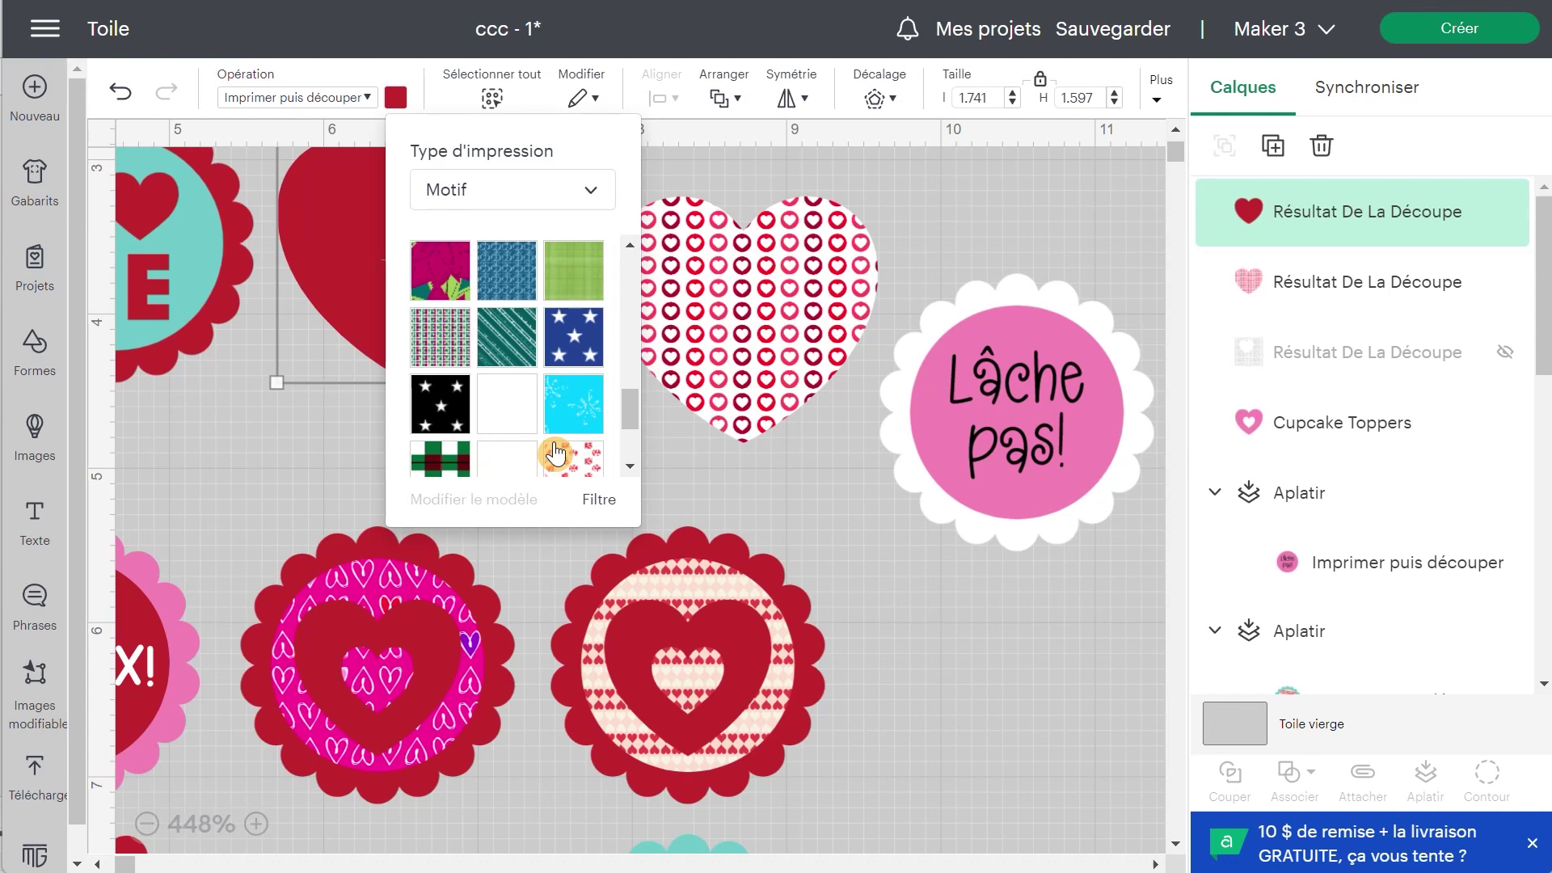
{"action": "scroll", "coordinate": [555, 454], "scroll_direction": "down", "scroll_amount": 3}
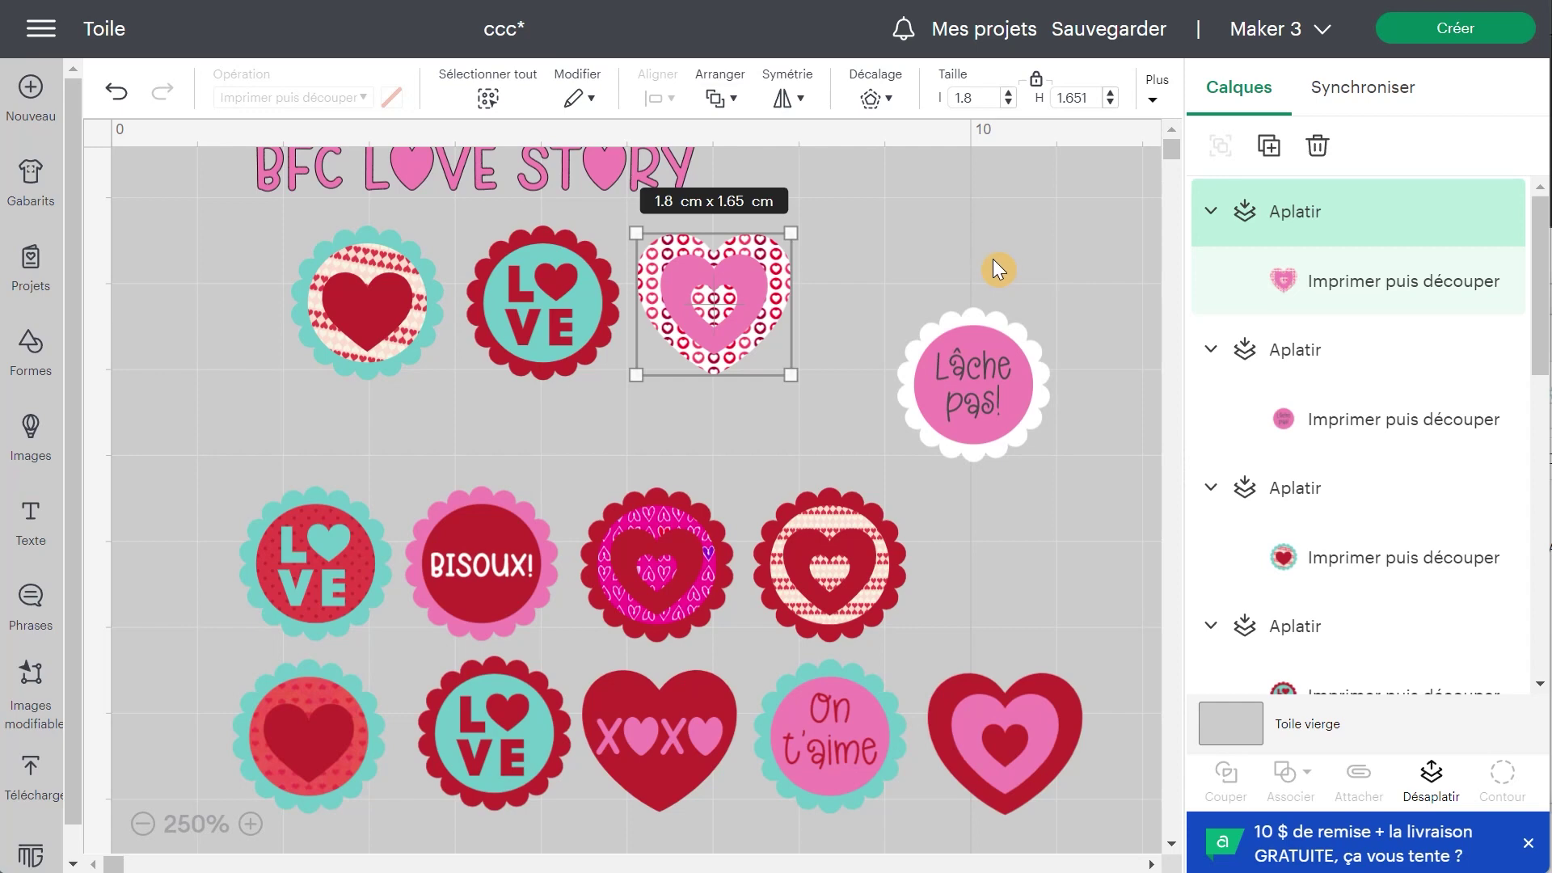
Switch the machine to Joy to check whether the flattened layers are supported, and switch back to Maker 3
{"action": "left_click", "coordinate": [1320, 36]}
{"action": "left_click", "coordinate": [1202, 204]}
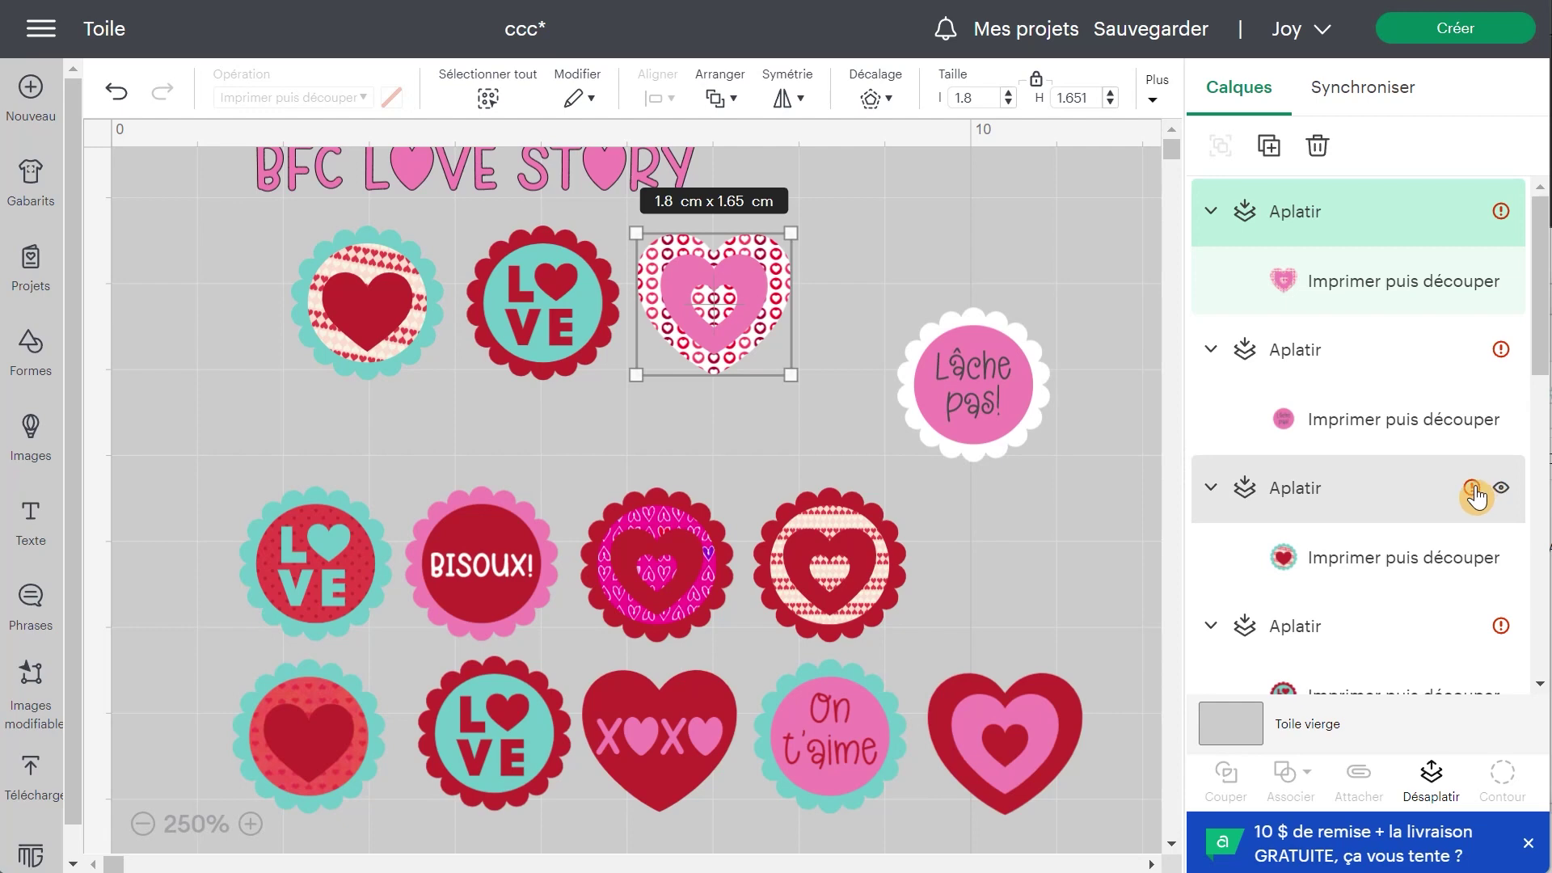
{"action": "mouse_move", "coordinate": [1475, 495]}
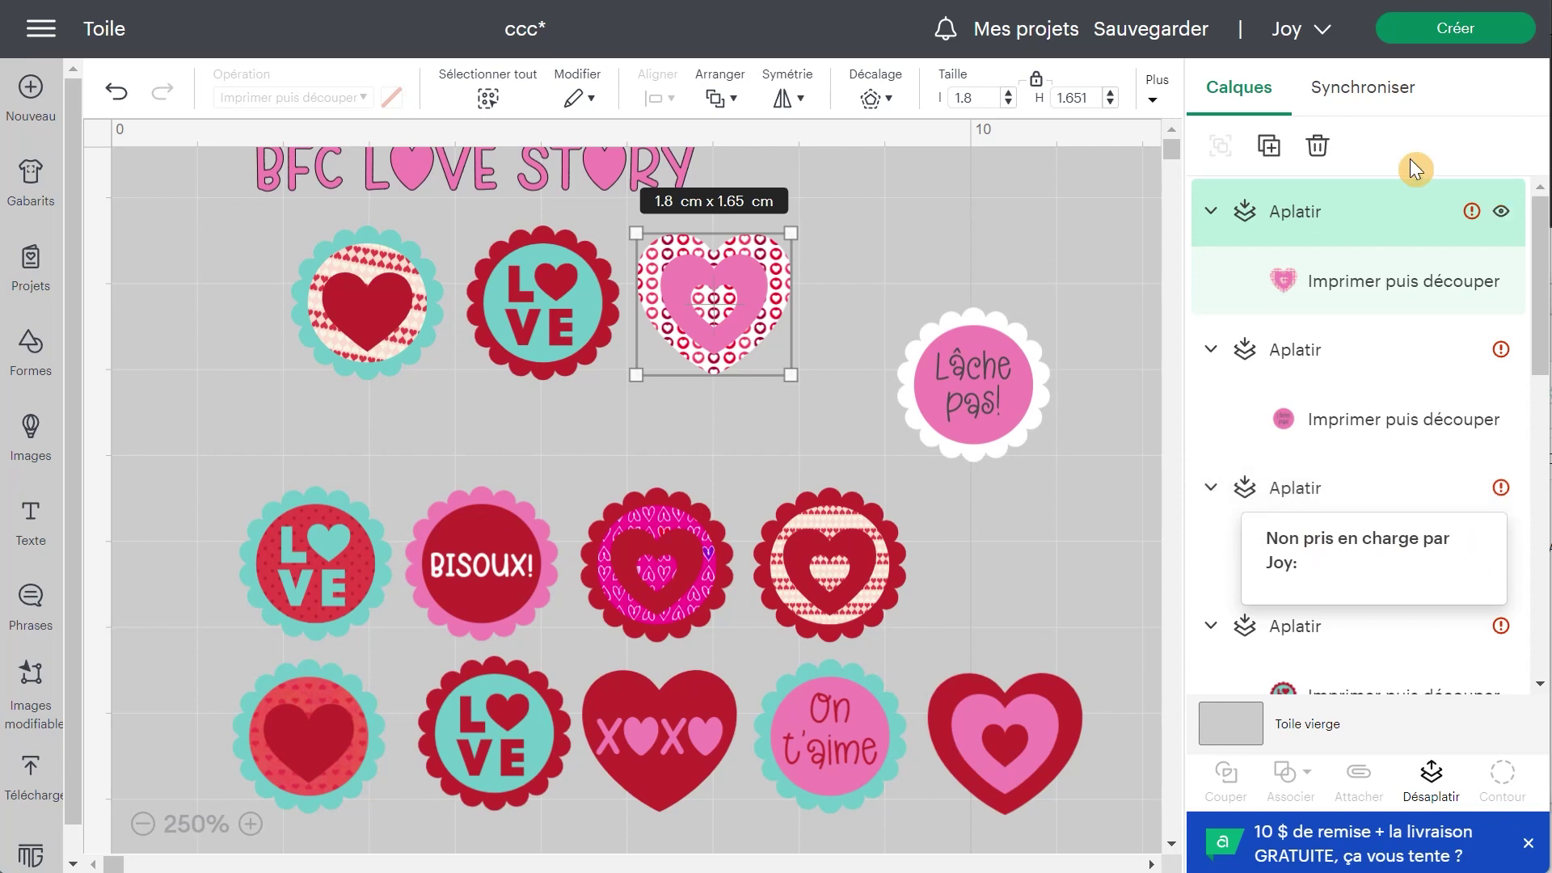
{"action": "left_click", "coordinate": [1330, 37]}
{"action": "left_click", "coordinate": [1269, 119]}
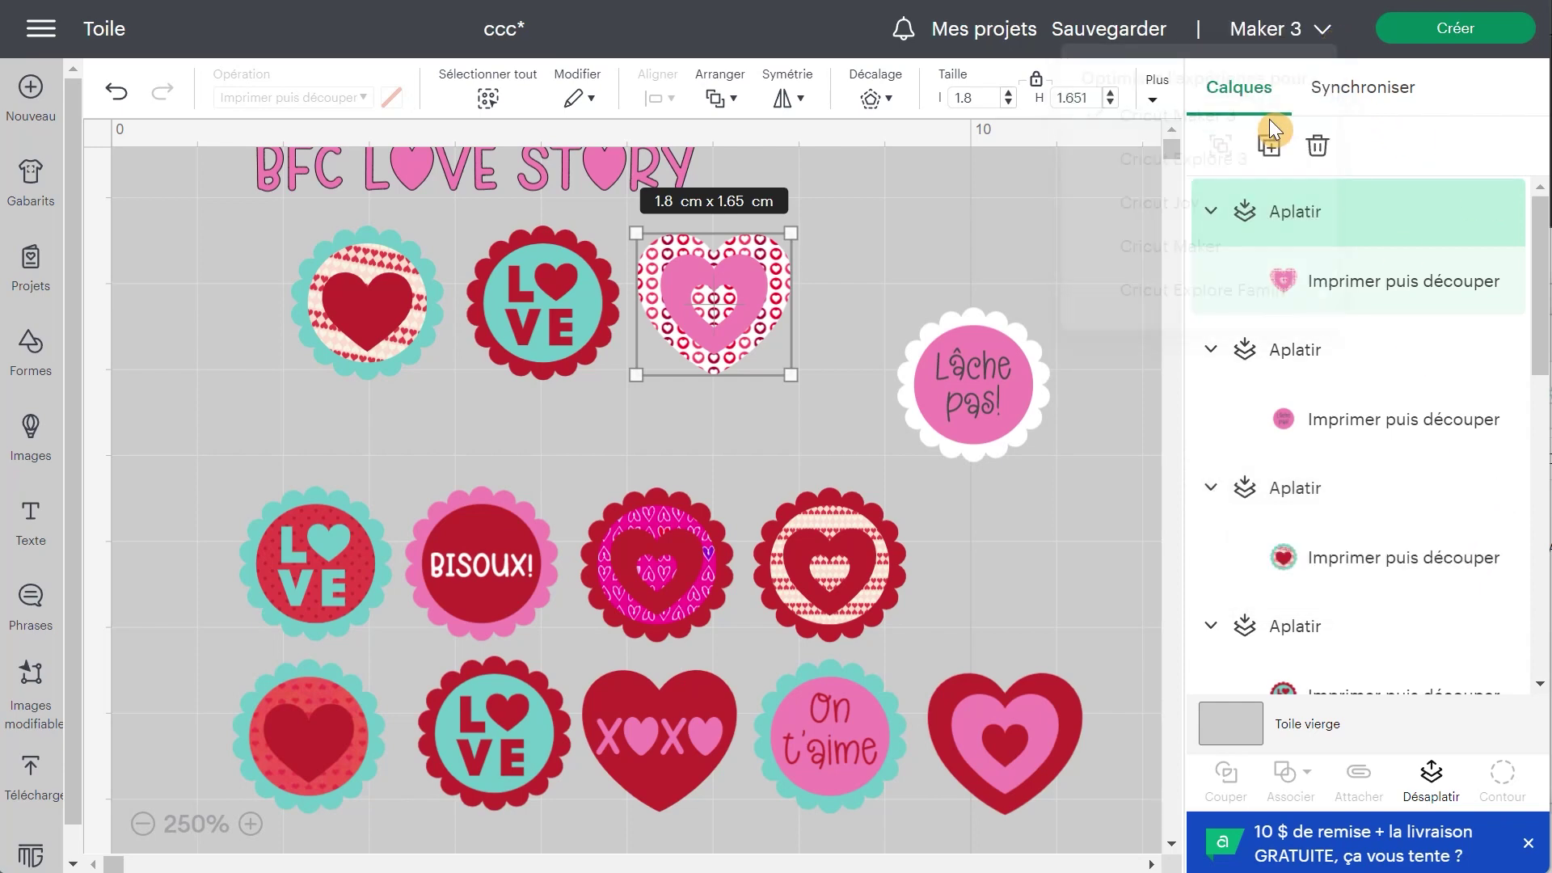